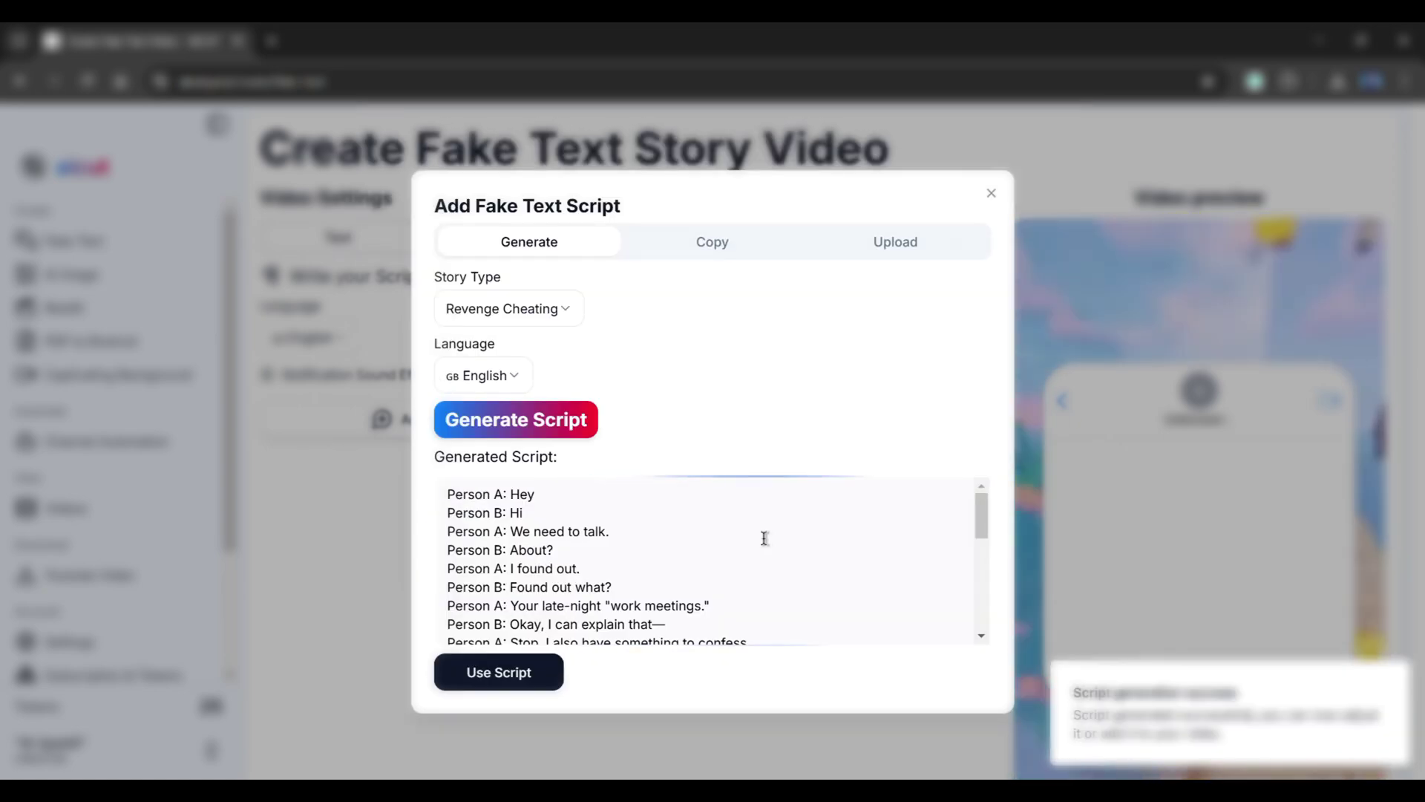
# Preview the Iphone and Whatsapp chat templates, then watch the Minecraft fake text story video.
pyautogui.scroll(-5, 834, 531)
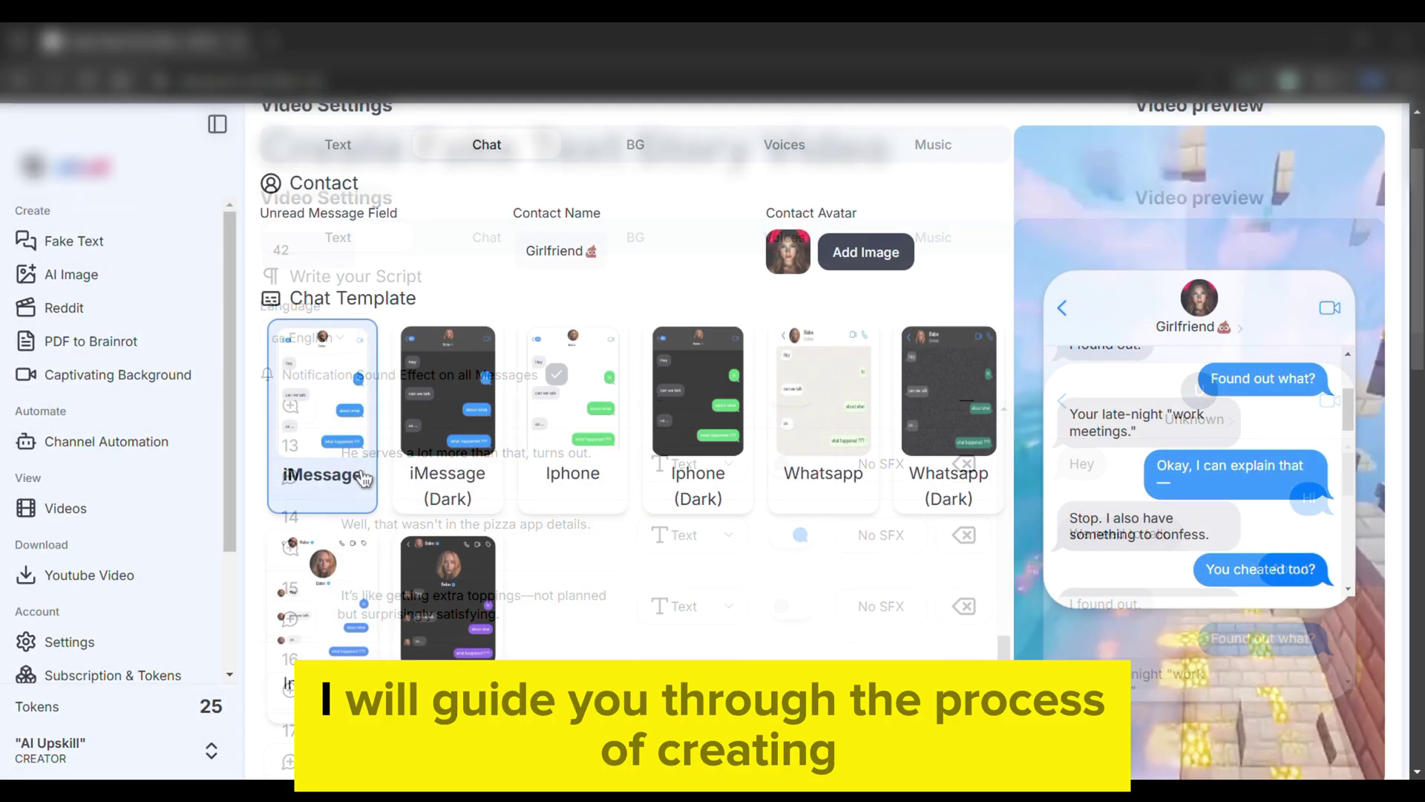
pyautogui.click(595, 483)
pyautogui.click(814, 487)
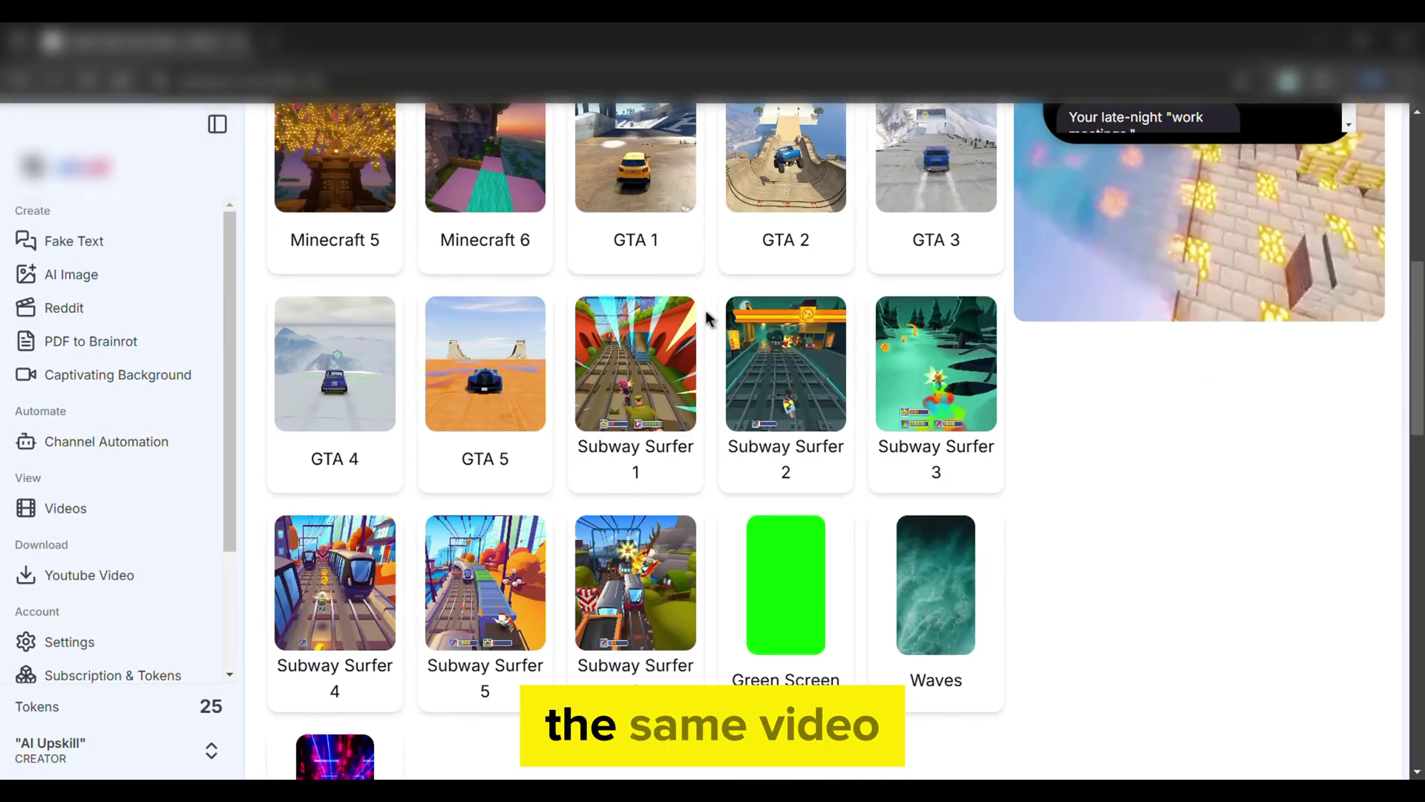
pyautogui.scroll(-3, 706, 318)
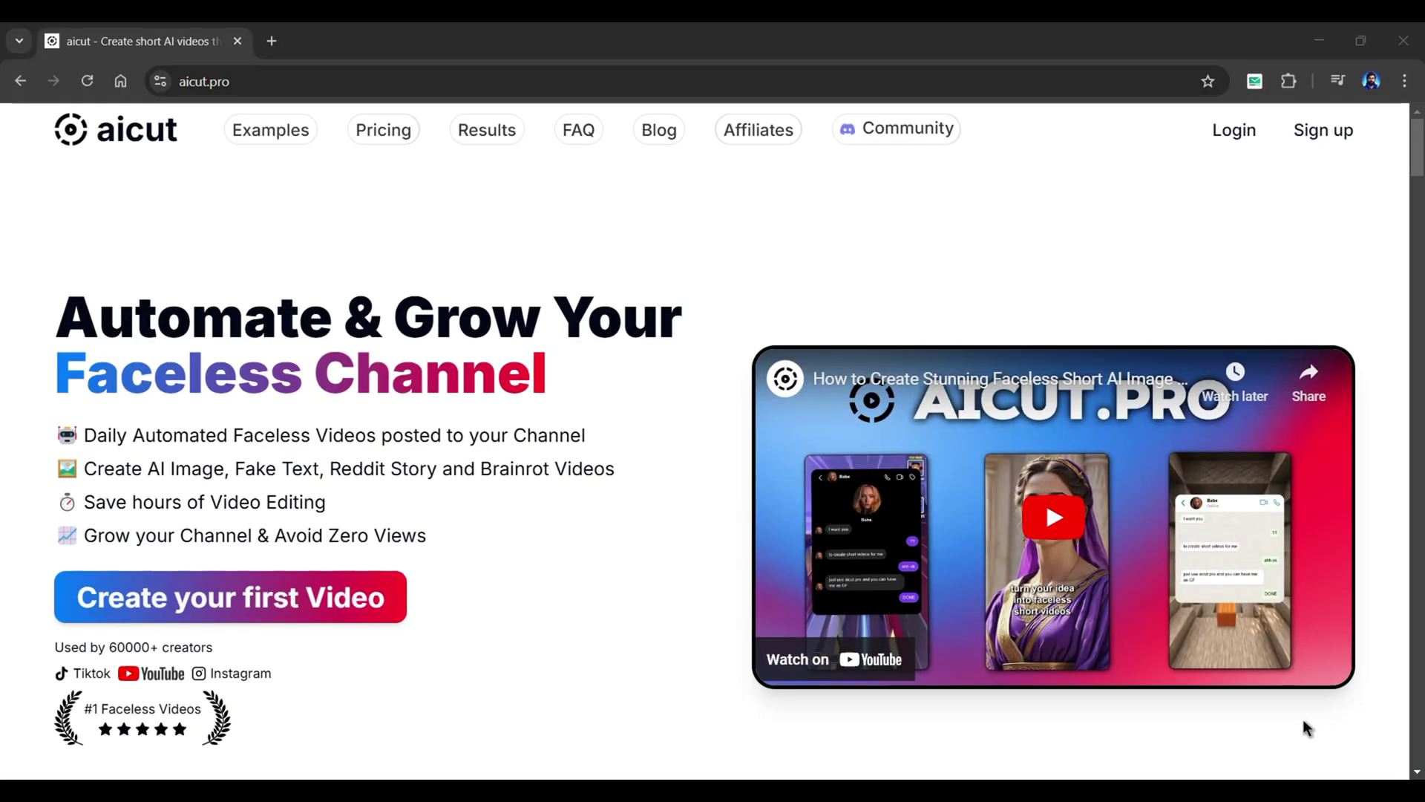
# Browse the aicut.pro homepage and sign in with a Google account.
pyautogui.scroll(-10, 1305, 722)
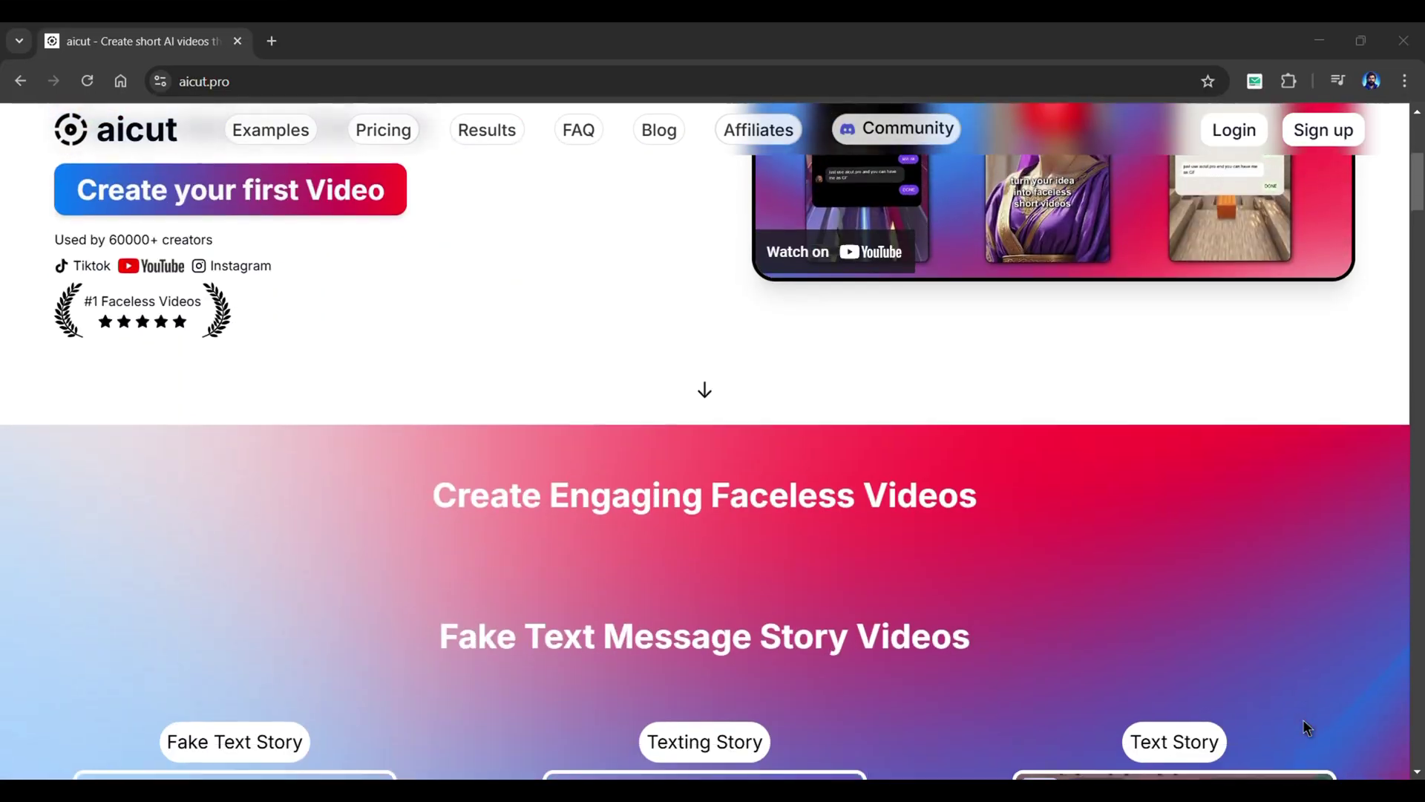
pyautogui.scroll(-10, 1304, 726)
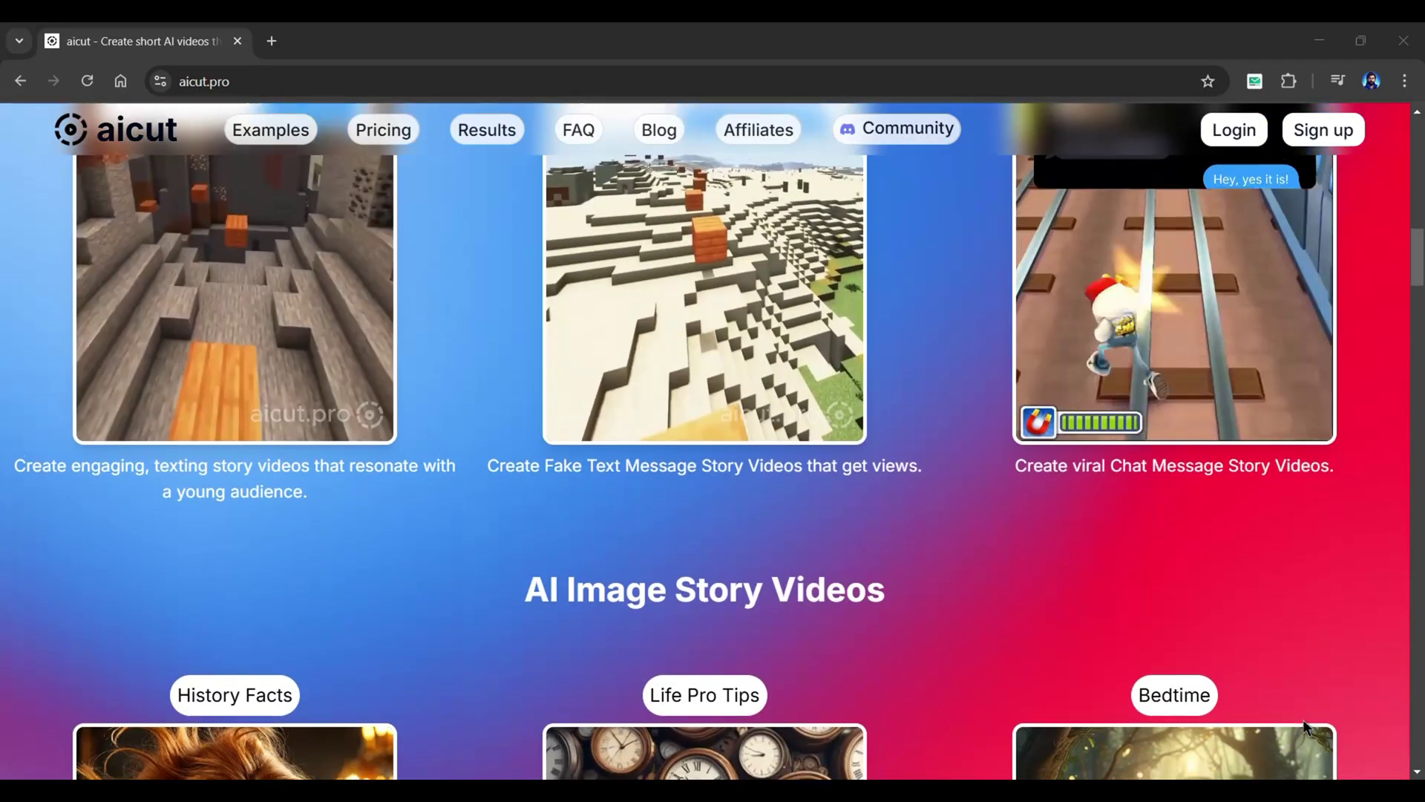
pyautogui.scroll(-10, 1303, 718)
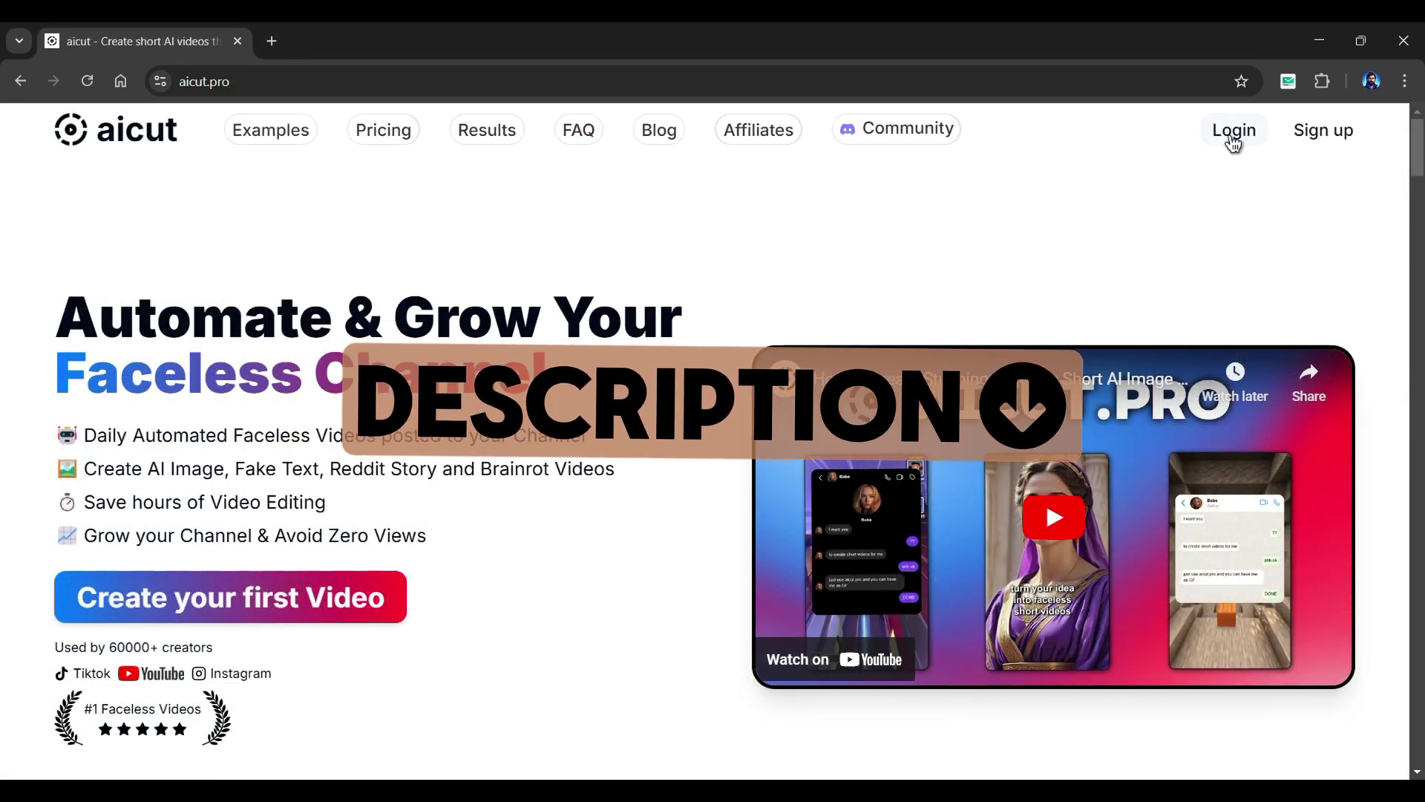
pyautogui.click(1233, 141)
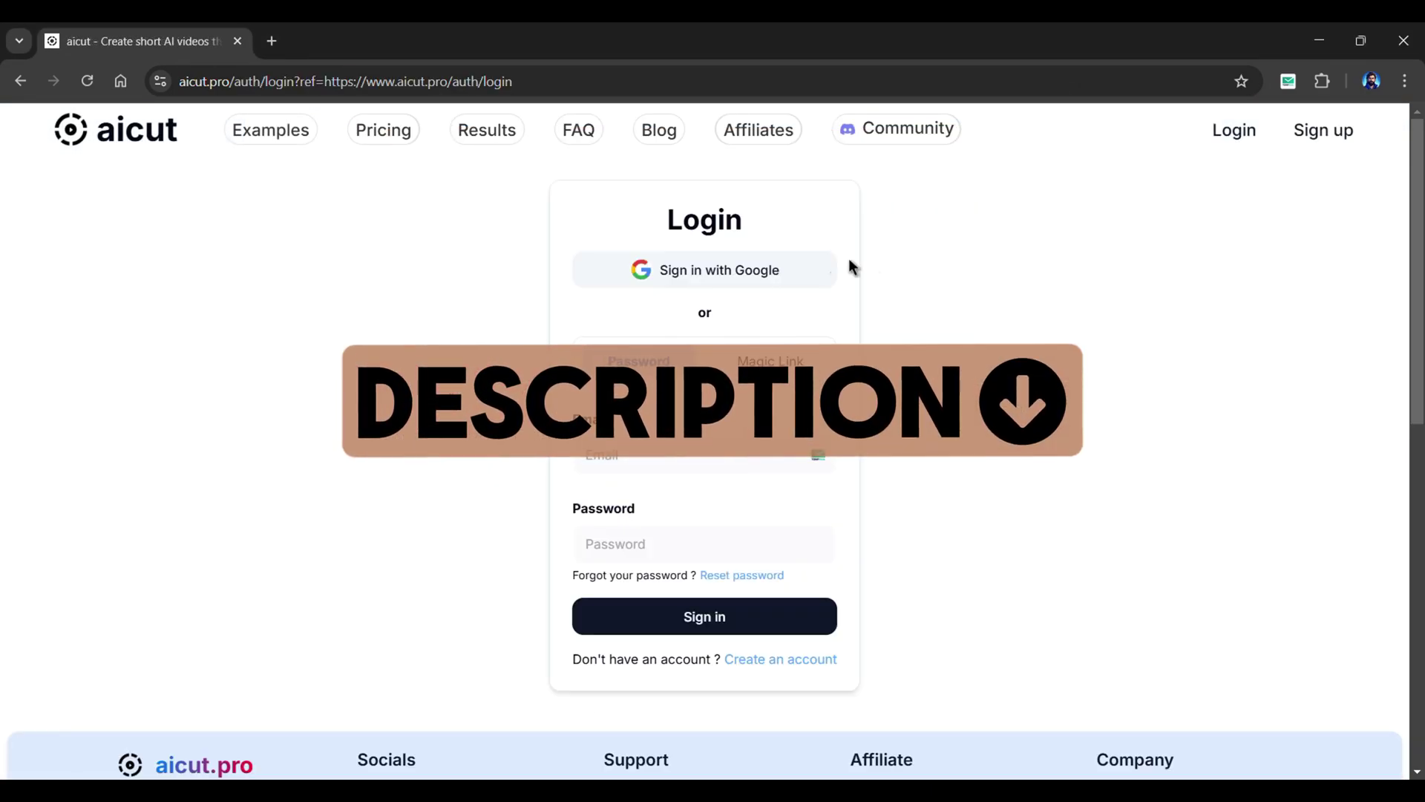
pyautogui.click(765, 284)
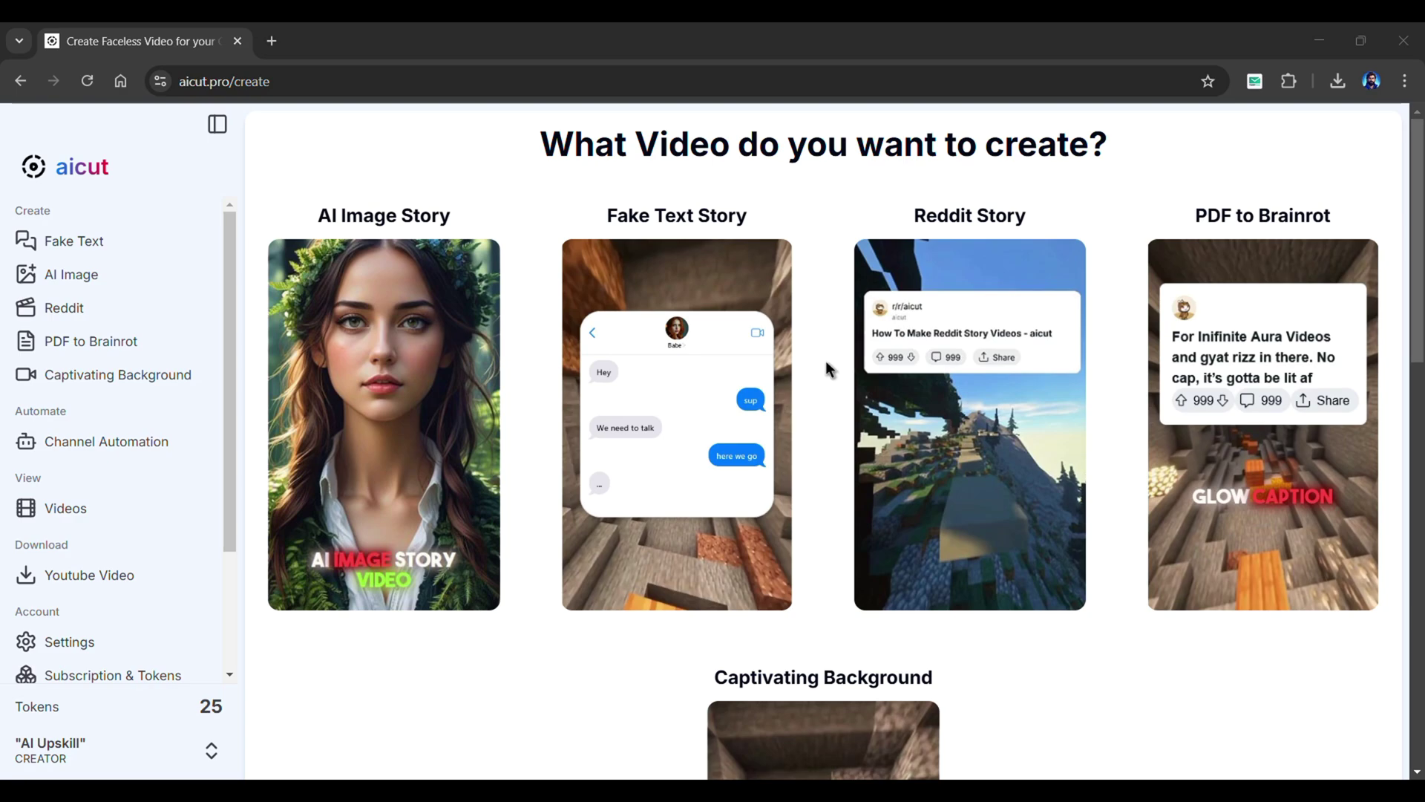
# Start a Fake Text Story video and leave the script language as English.
pyautogui.click(703, 426)
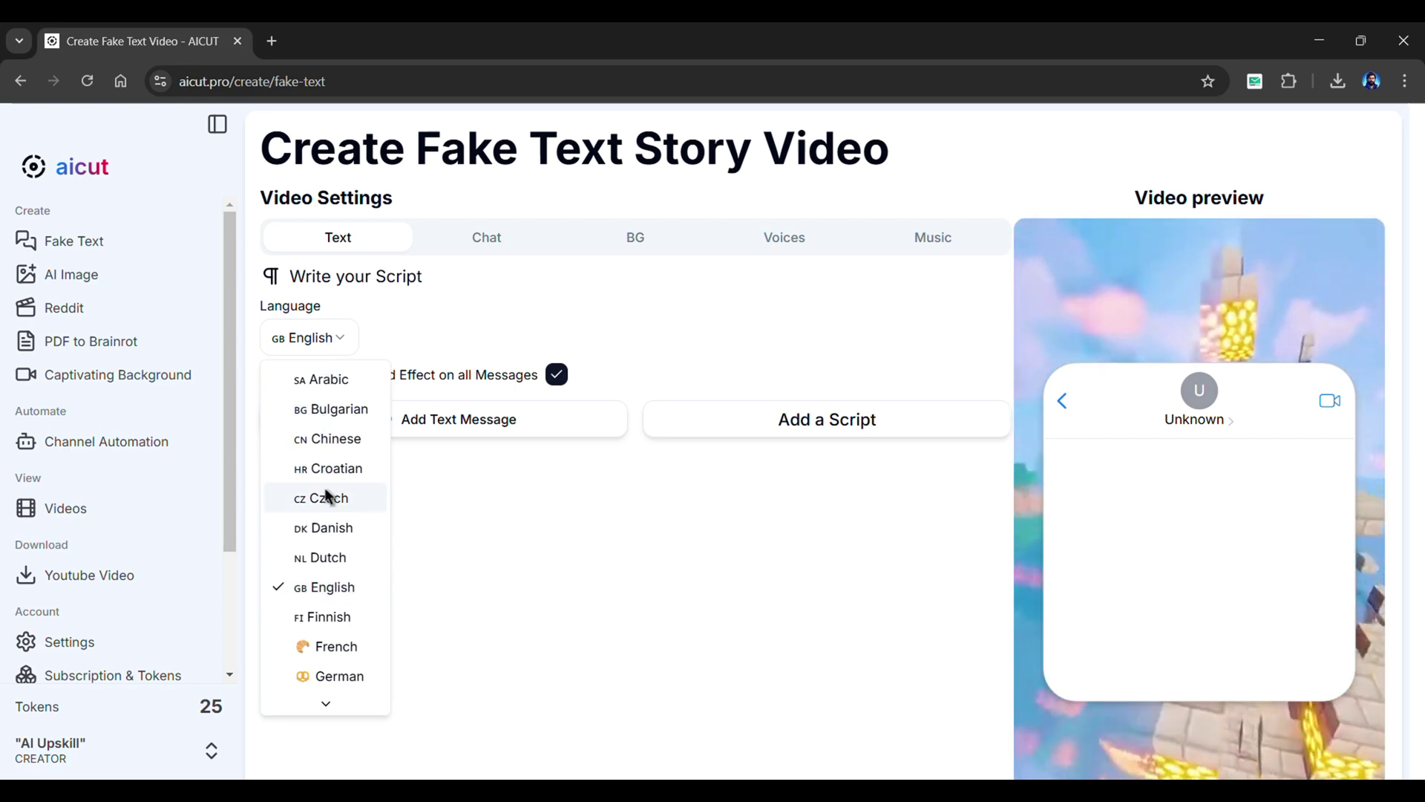
pyautogui.scroll(-10, 326, 496)
pyautogui.scroll(10, 328, 494)
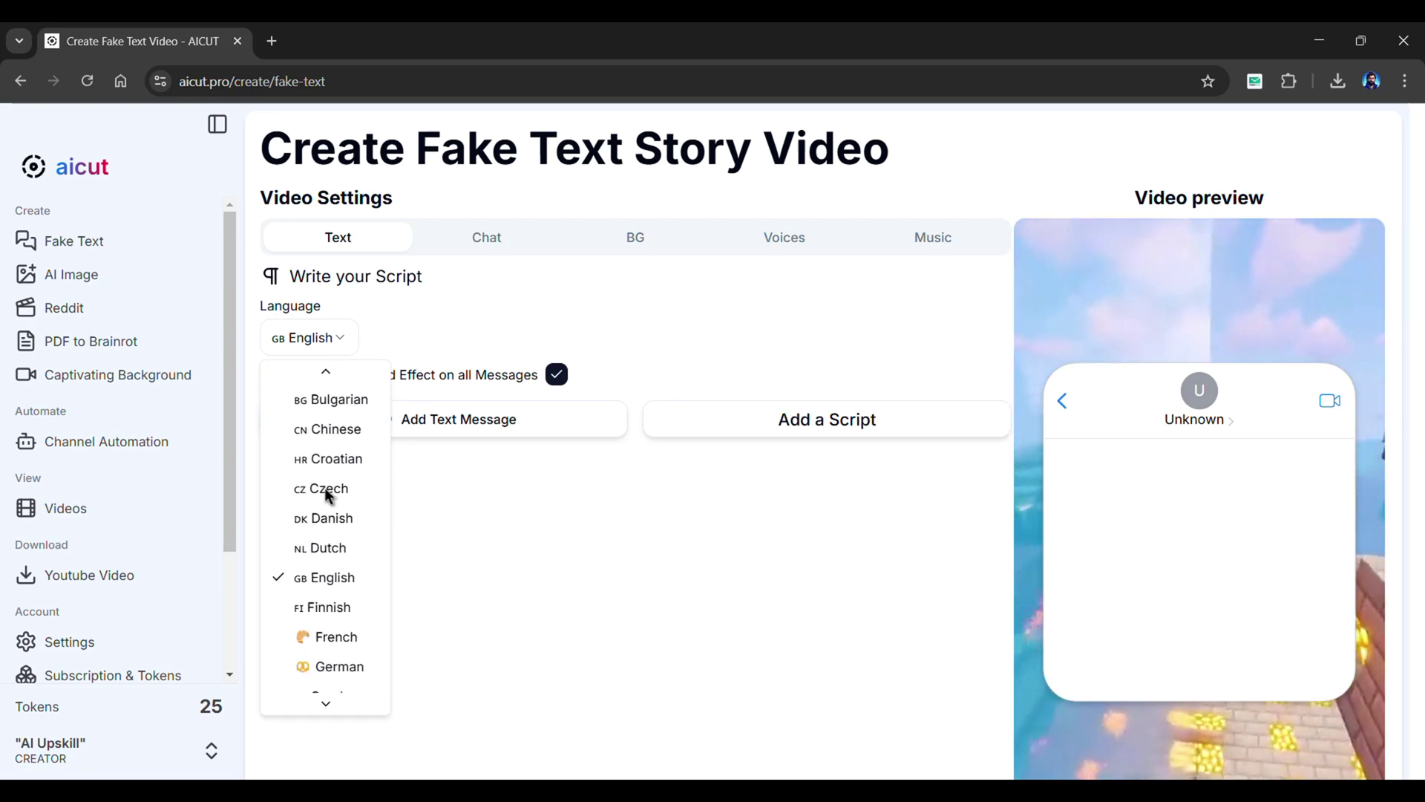
pyautogui.click(392, 344)
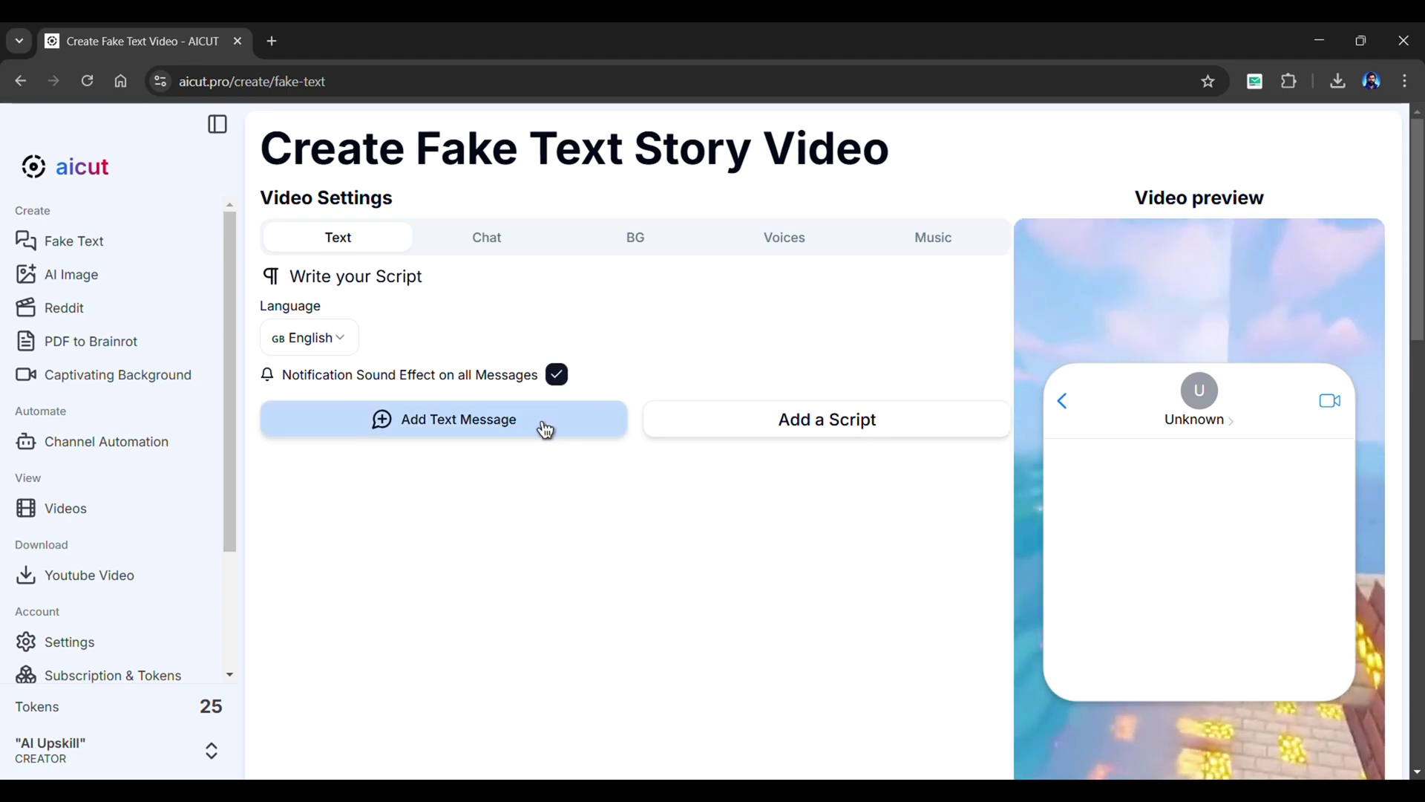
# Look through the Copy, Upload and custom script options before returning to Generate.
pyautogui.click(758, 434)
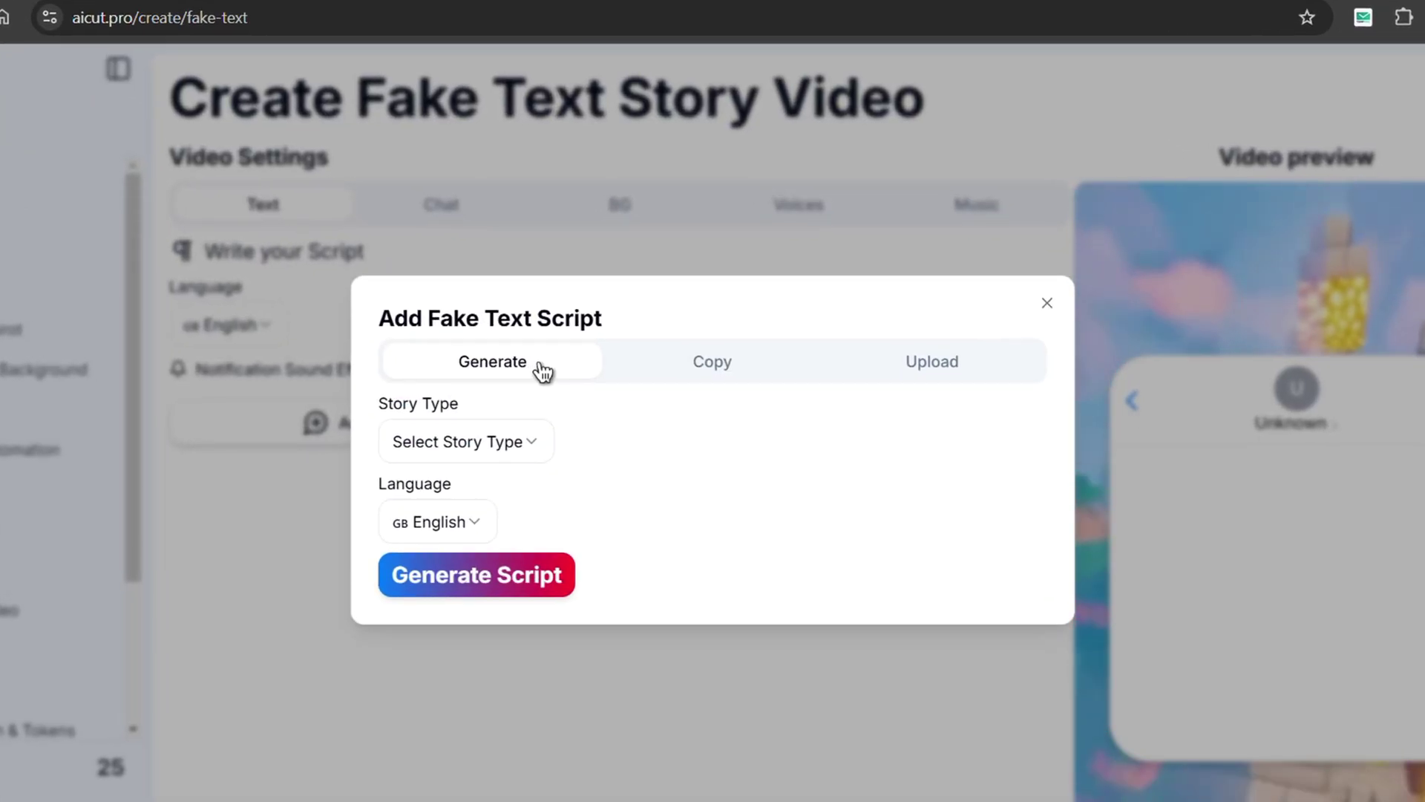
pyautogui.click(675, 371)
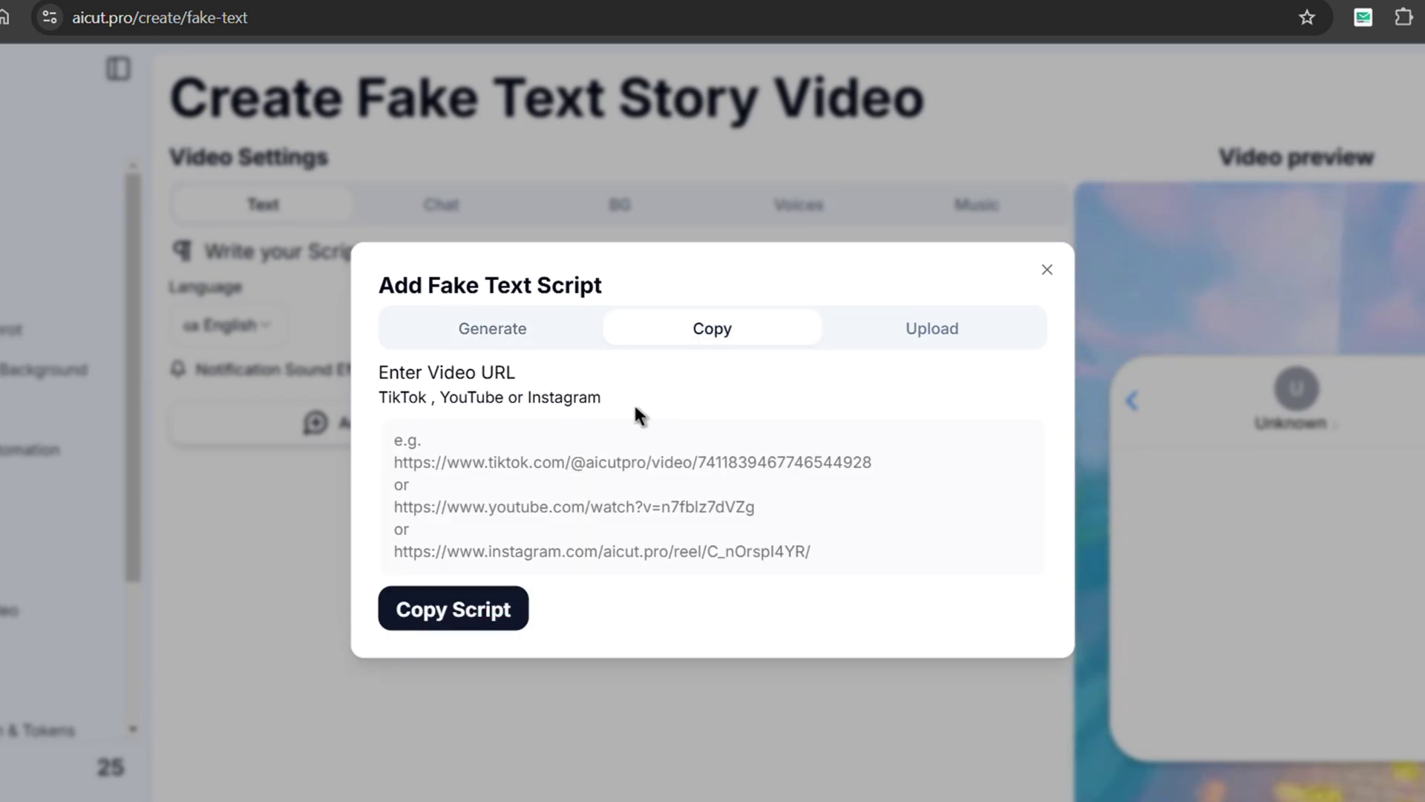
pyautogui.click(917, 340)
pyautogui.scroll(-1, 726, 459)
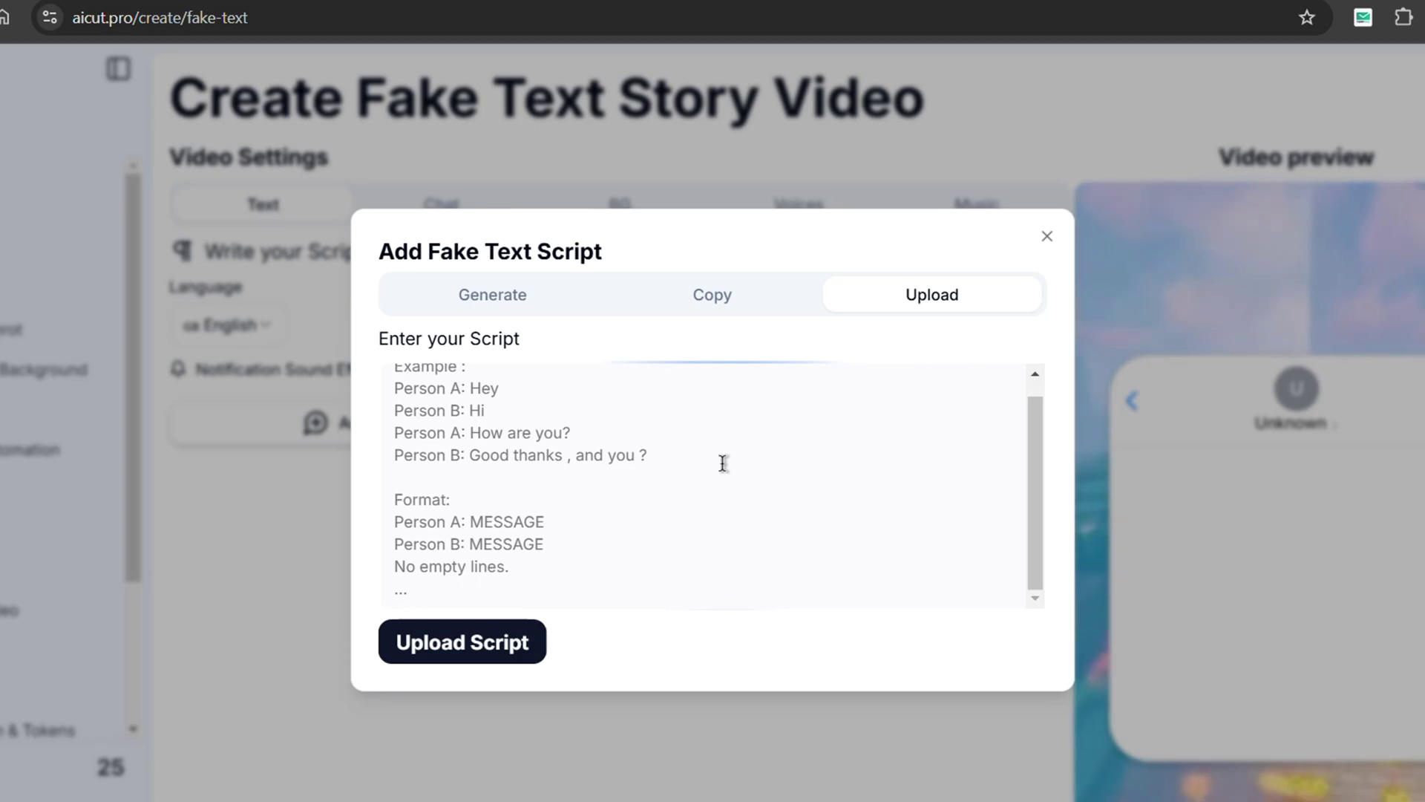
pyautogui.scroll(1, 723, 463)
pyautogui.click(461, 416)
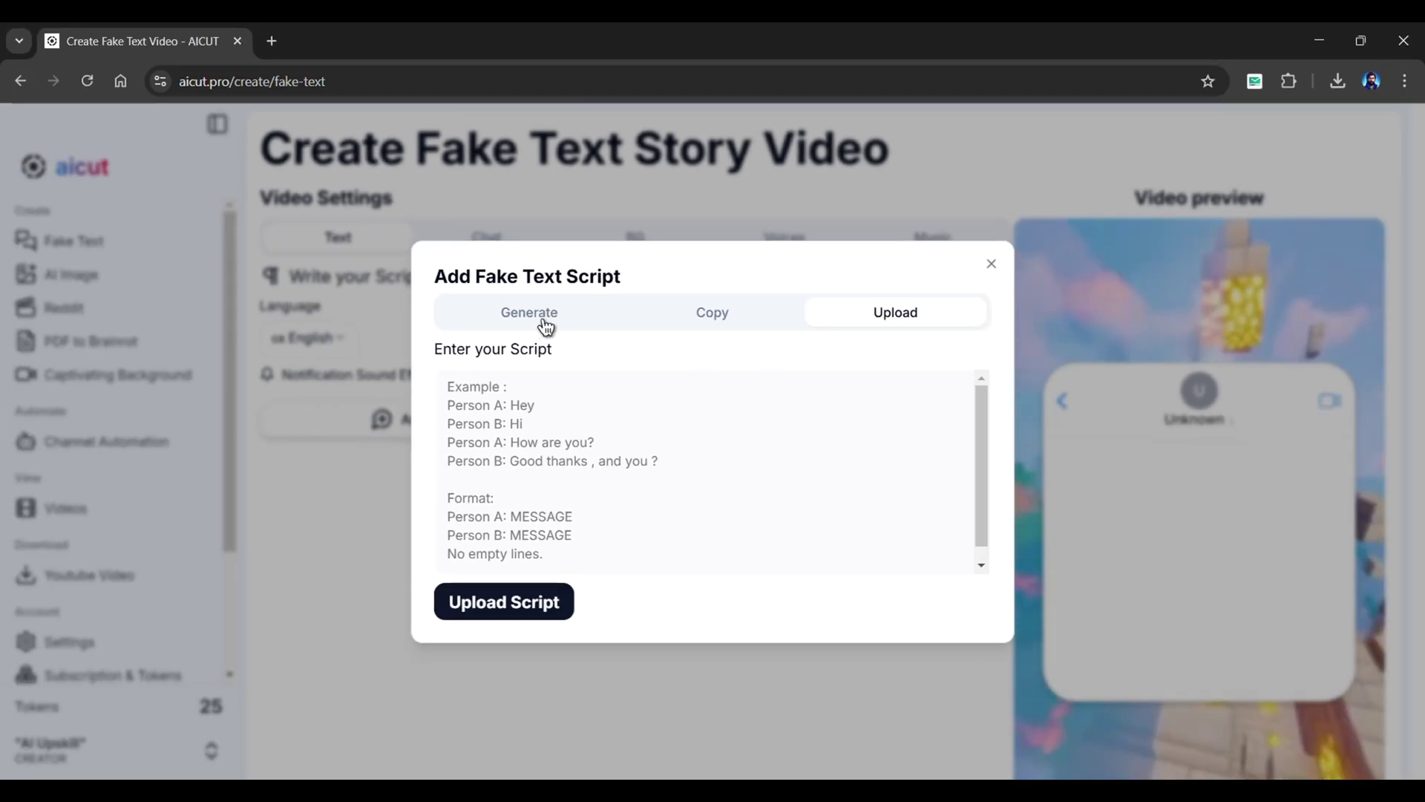
pyautogui.doubleClick(543, 327)
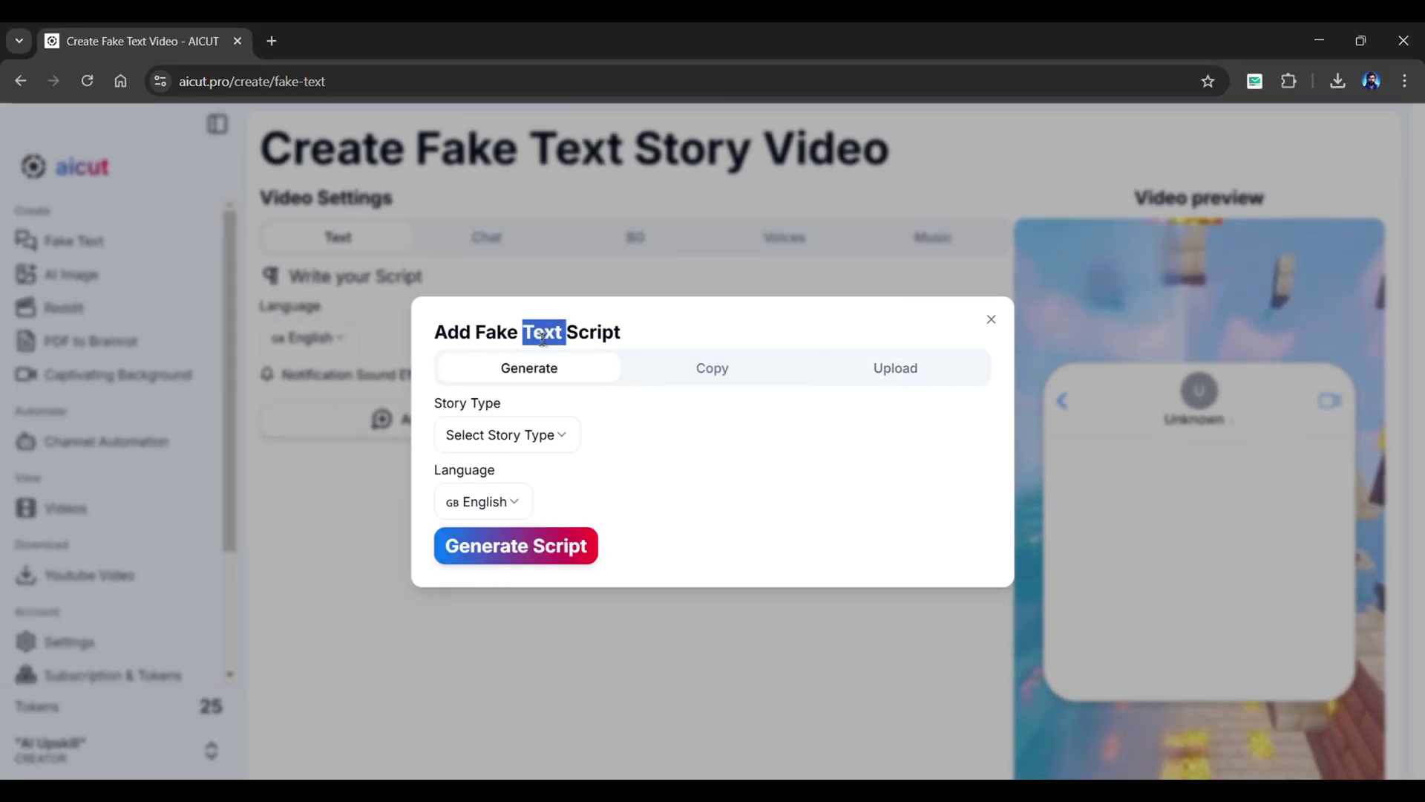
# Generate a script with Revenge Cheating as the story type.
pyautogui.click(552, 444)
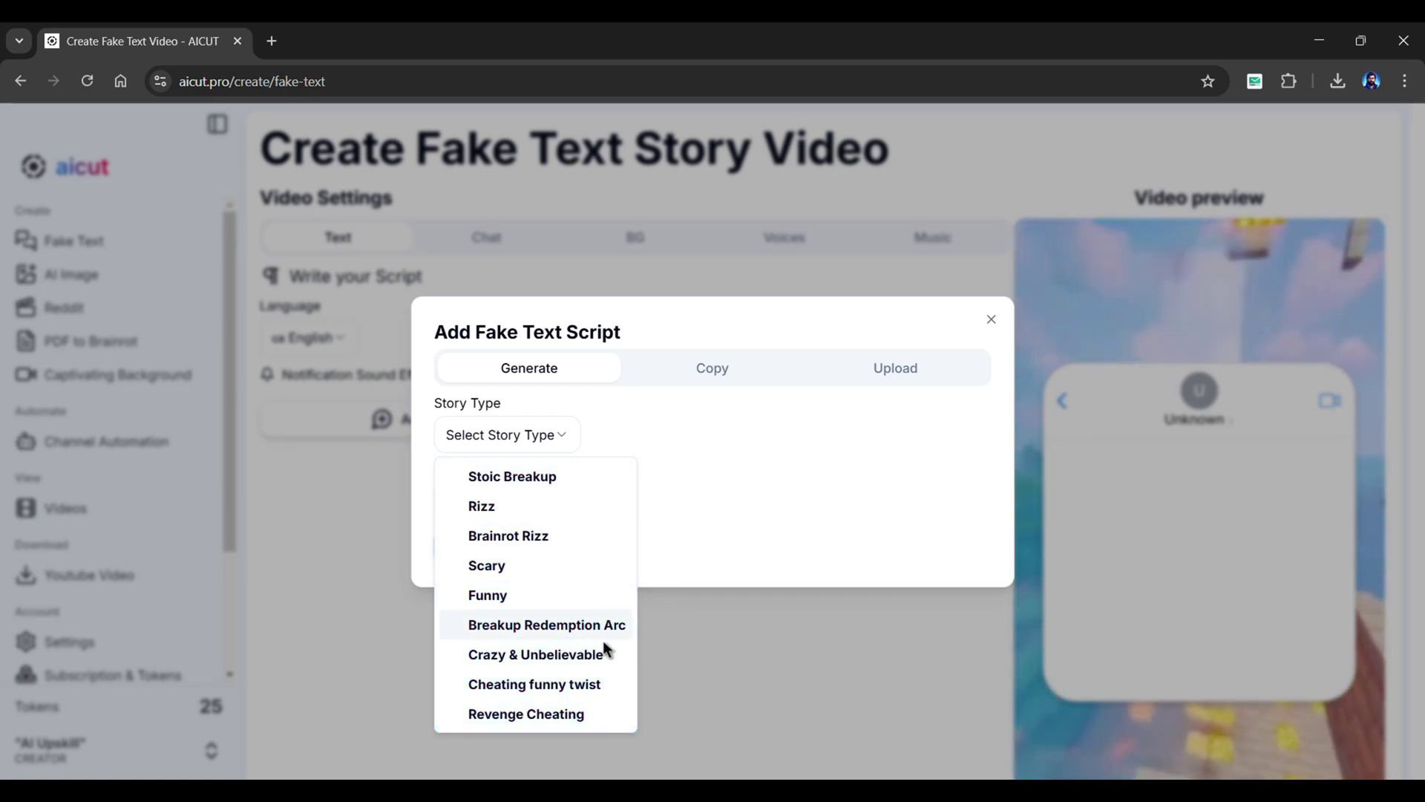
pyautogui.click(576, 717)
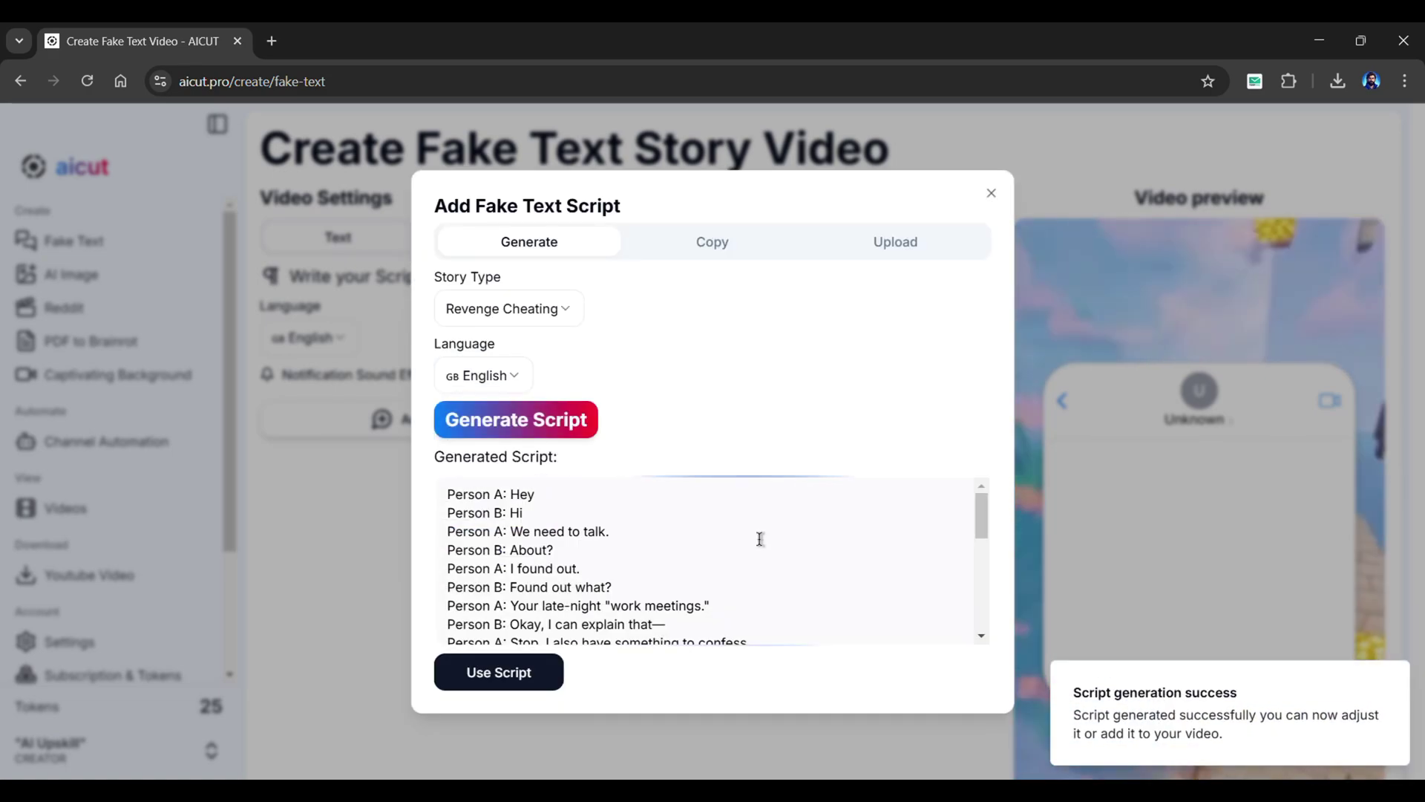
pyautogui.scroll(-5, 760, 539)
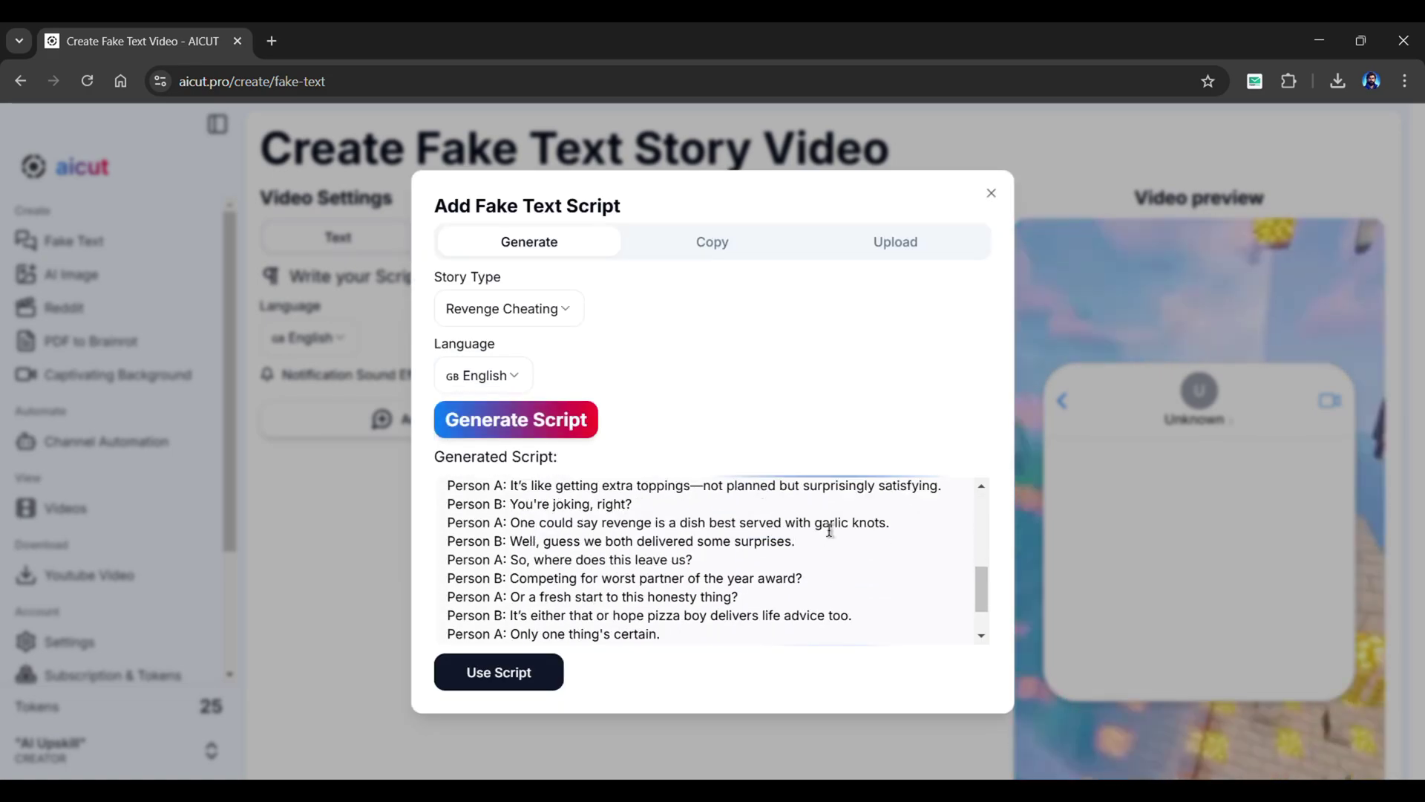
pyautogui.scroll(10, 829, 530)
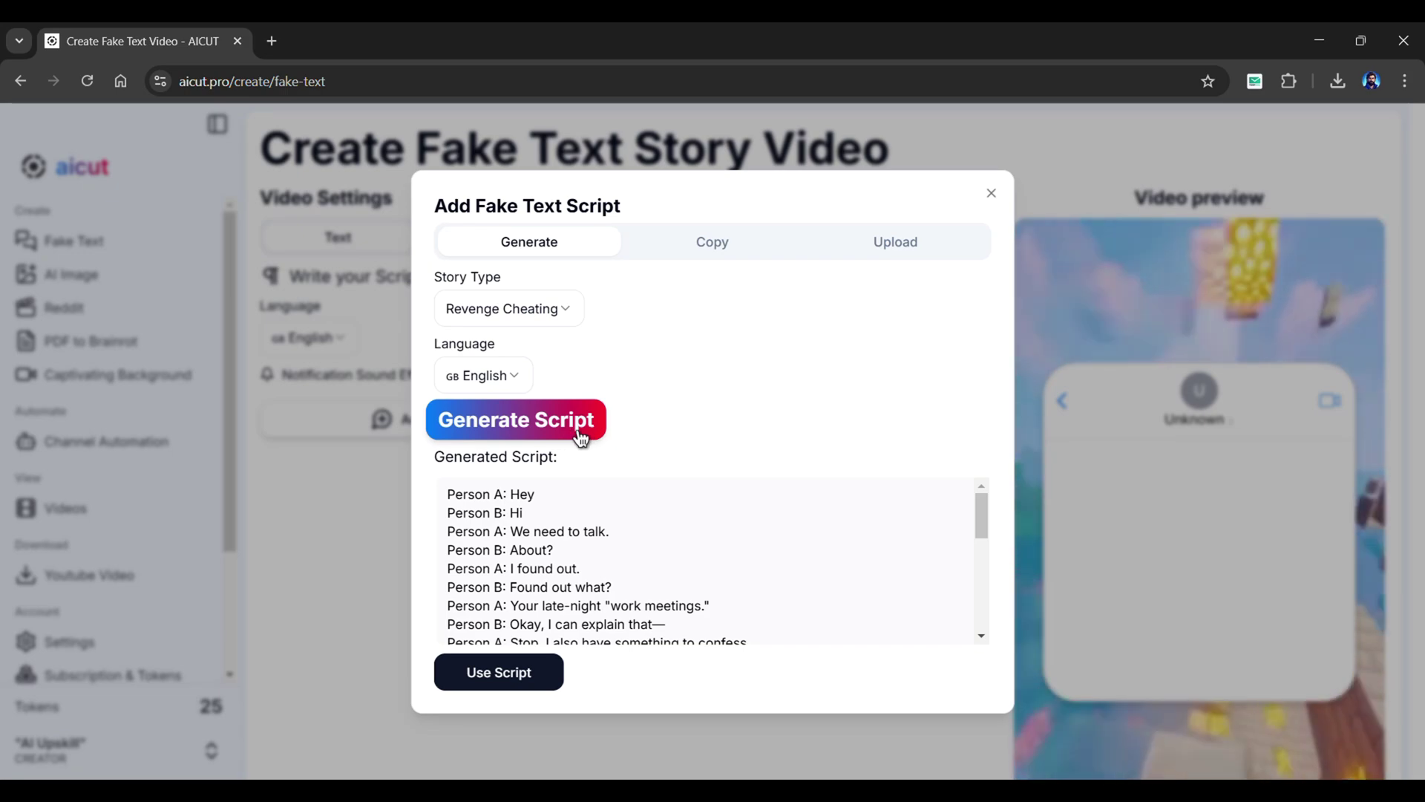
# Load the generated script into the message list, keeping Hey as a received Text message.
pyautogui.click(536, 687)
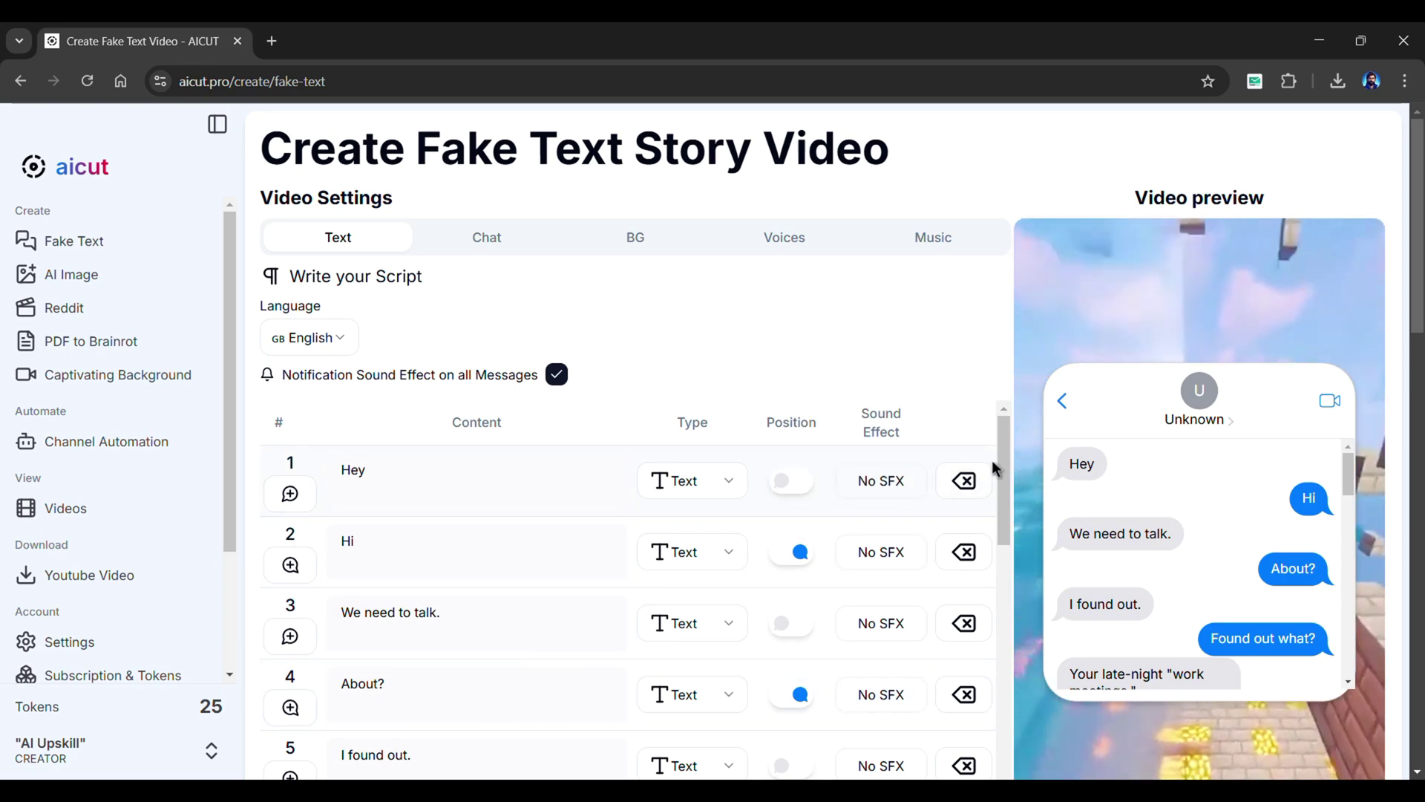
pyautogui.moveTo(995, 461); pyautogui.dragTo(1035, 460)
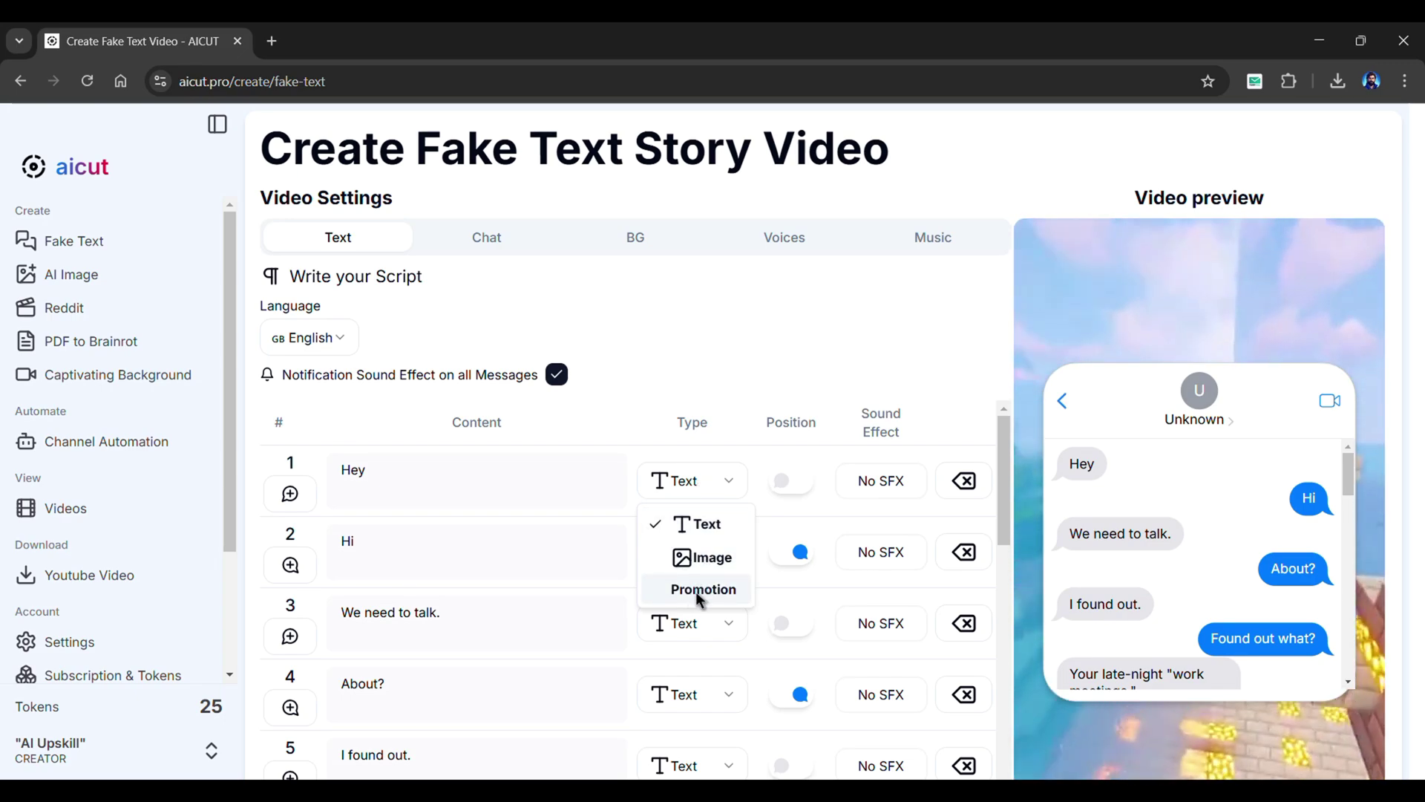
pyautogui.click(732, 483)
pyautogui.click(793, 484)
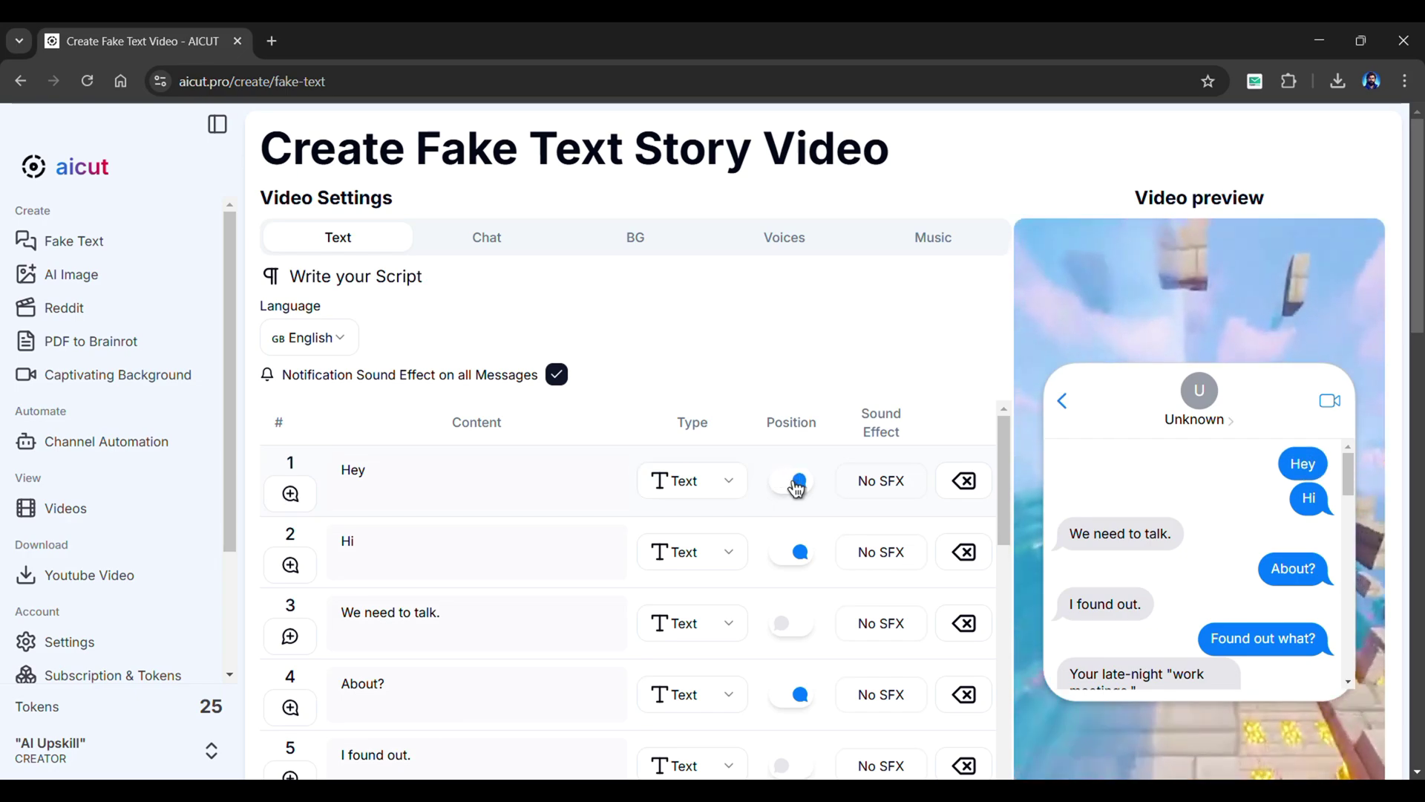
pyautogui.click(795, 486)
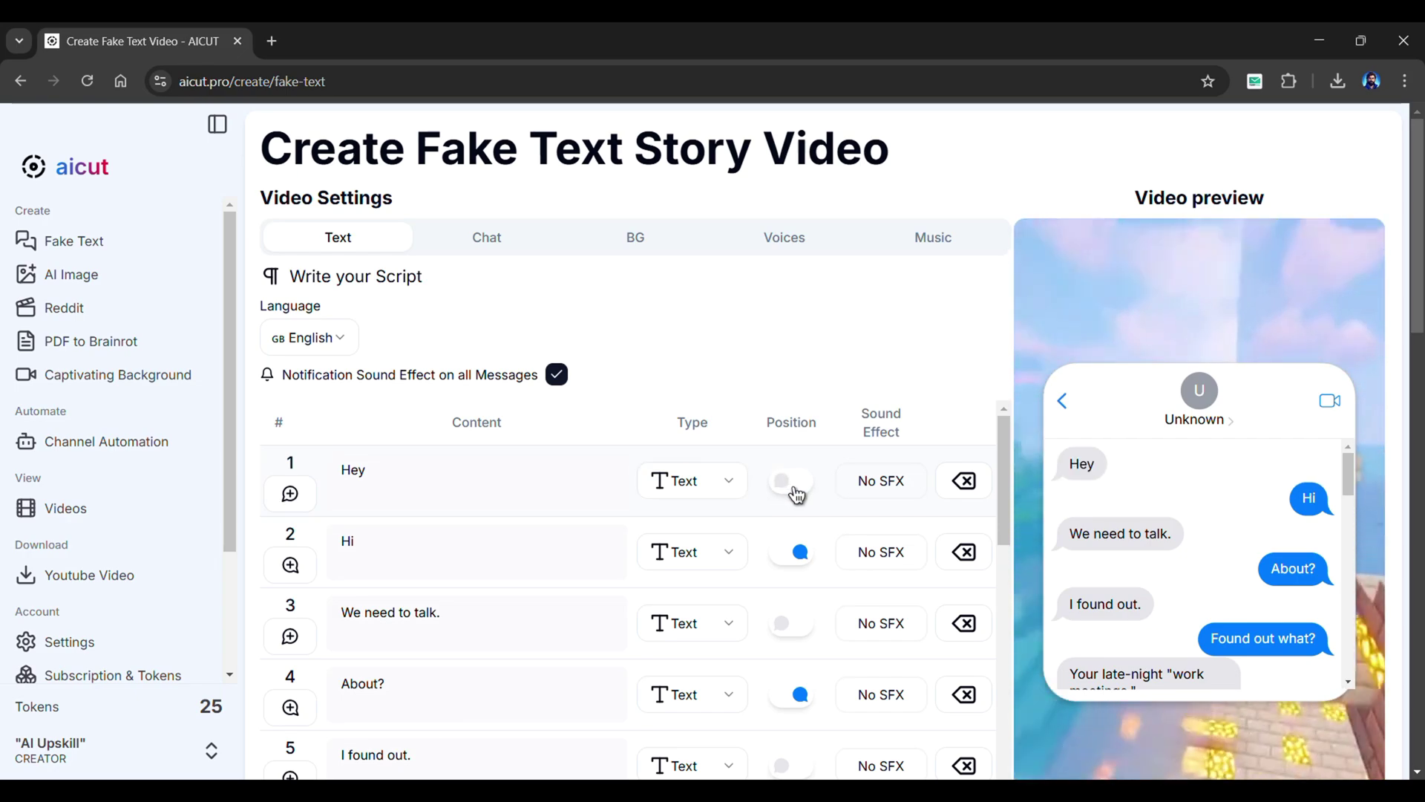
# Check the first message's sound effect options, leaving it at None.
pyautogui.click(880, 484)
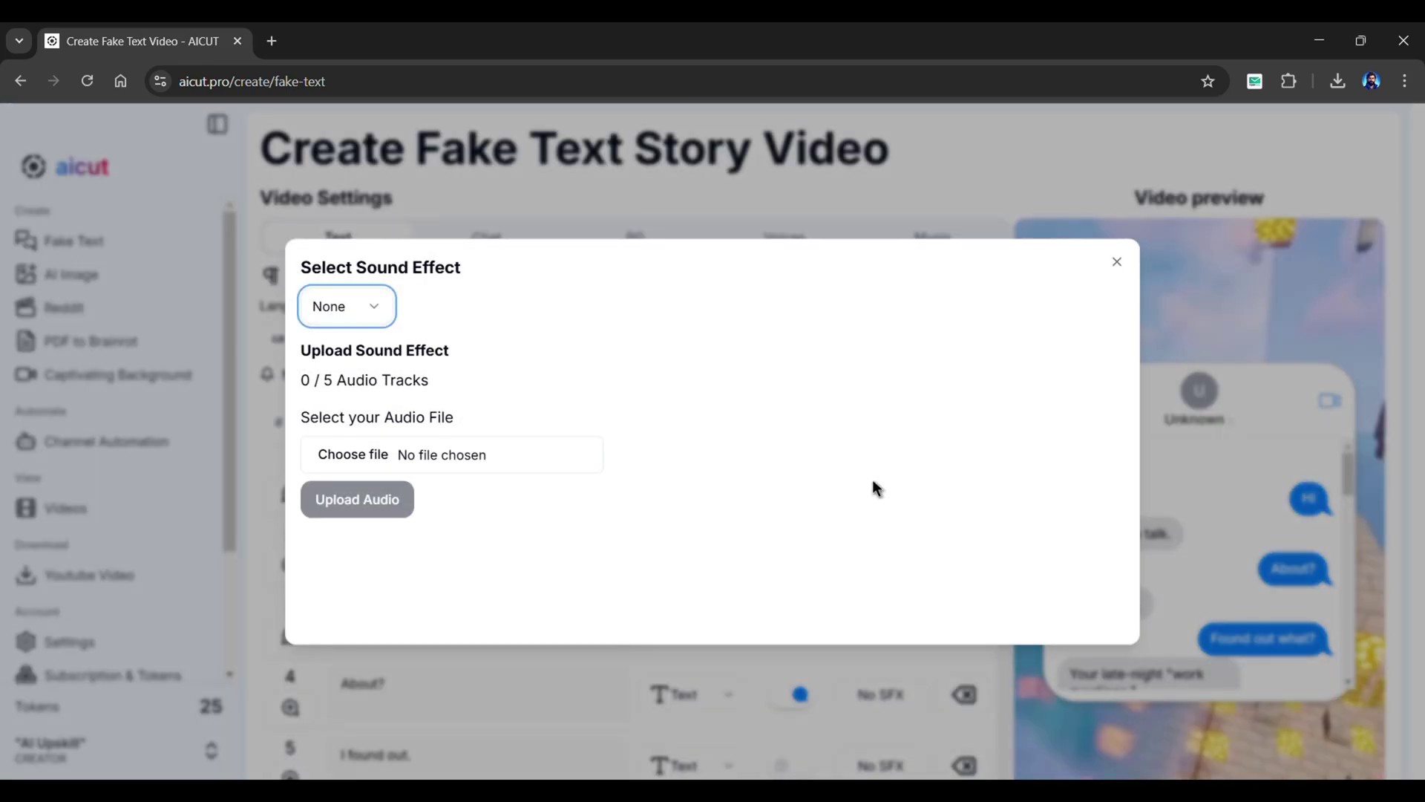
pyautogui.click(355, 319)
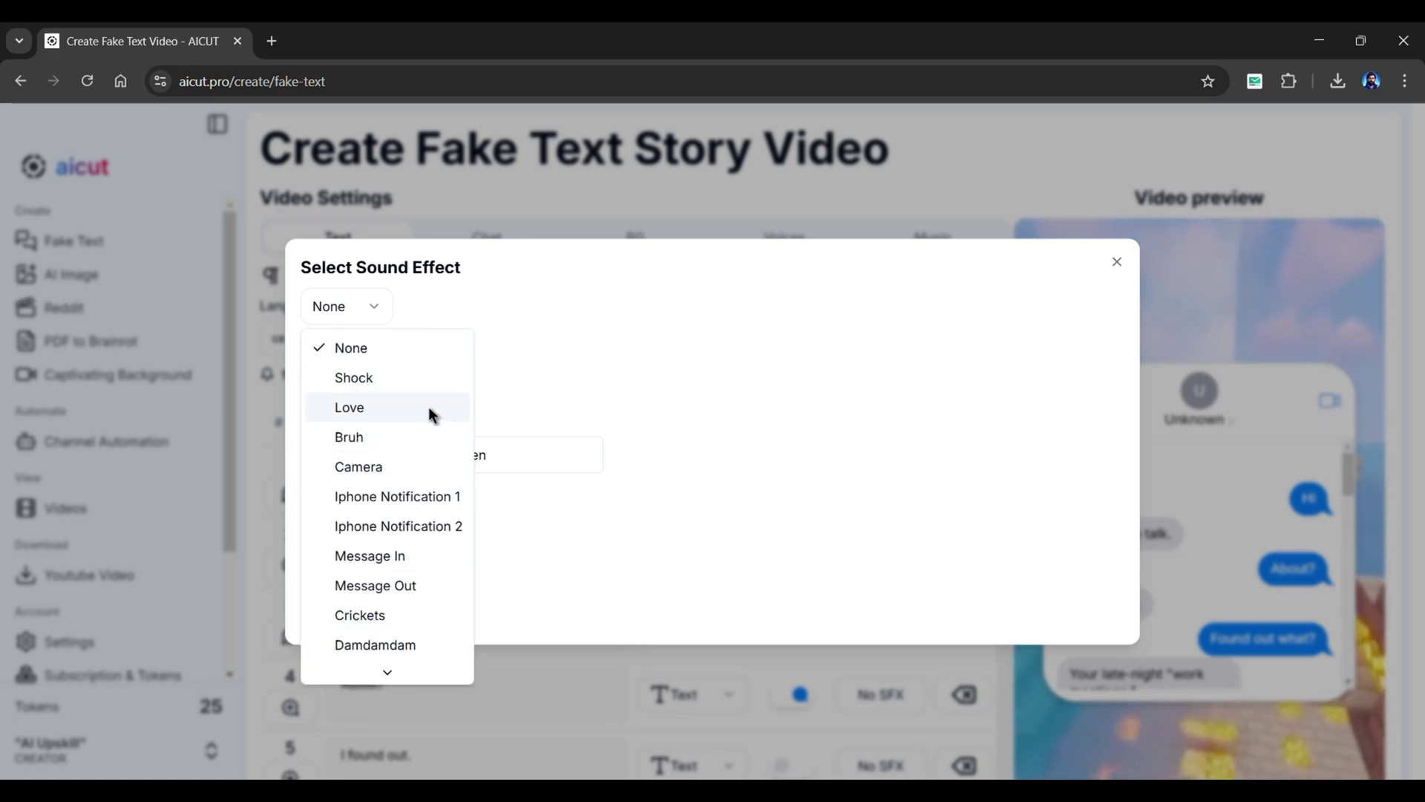
pyautogui.click(580, 357)
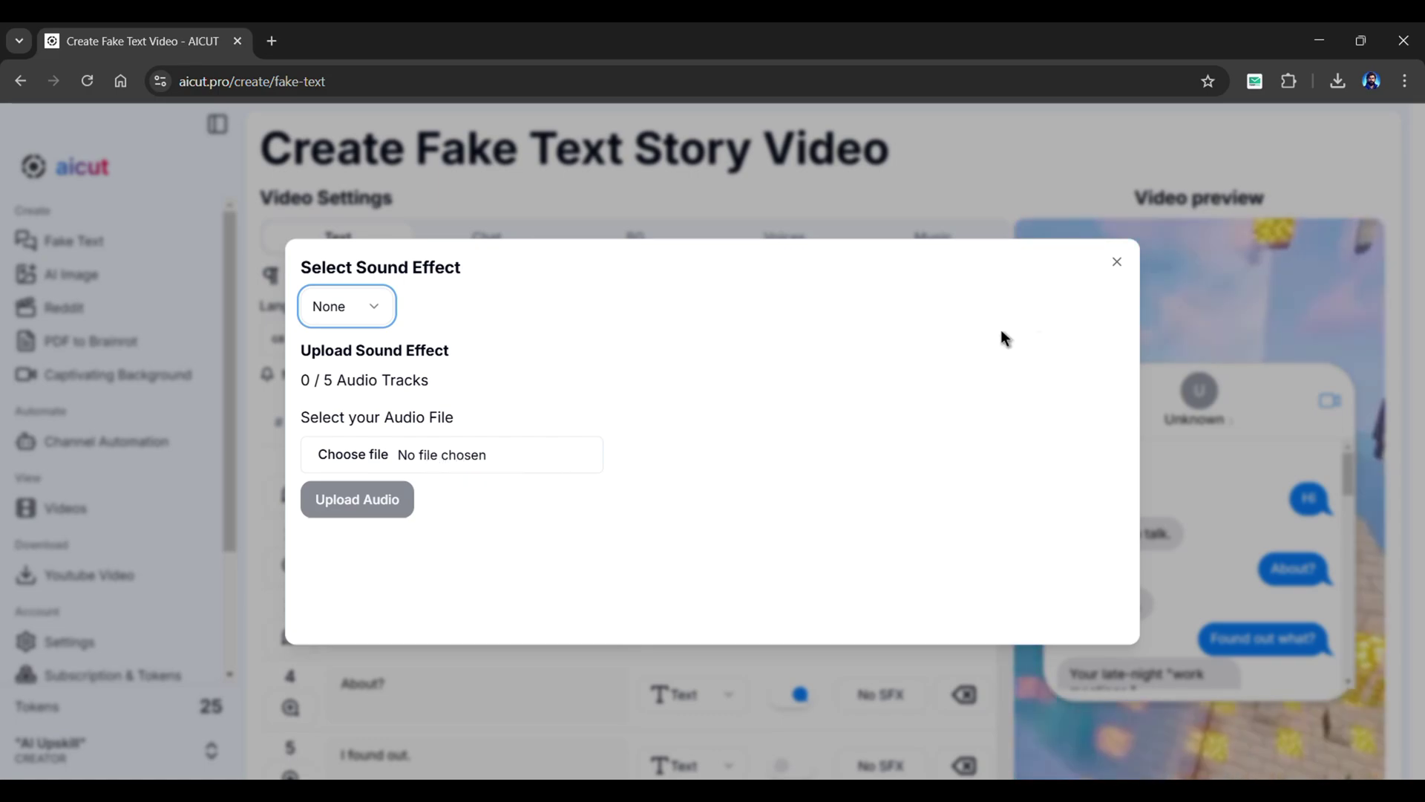
pyautogui.click(1118, 263)
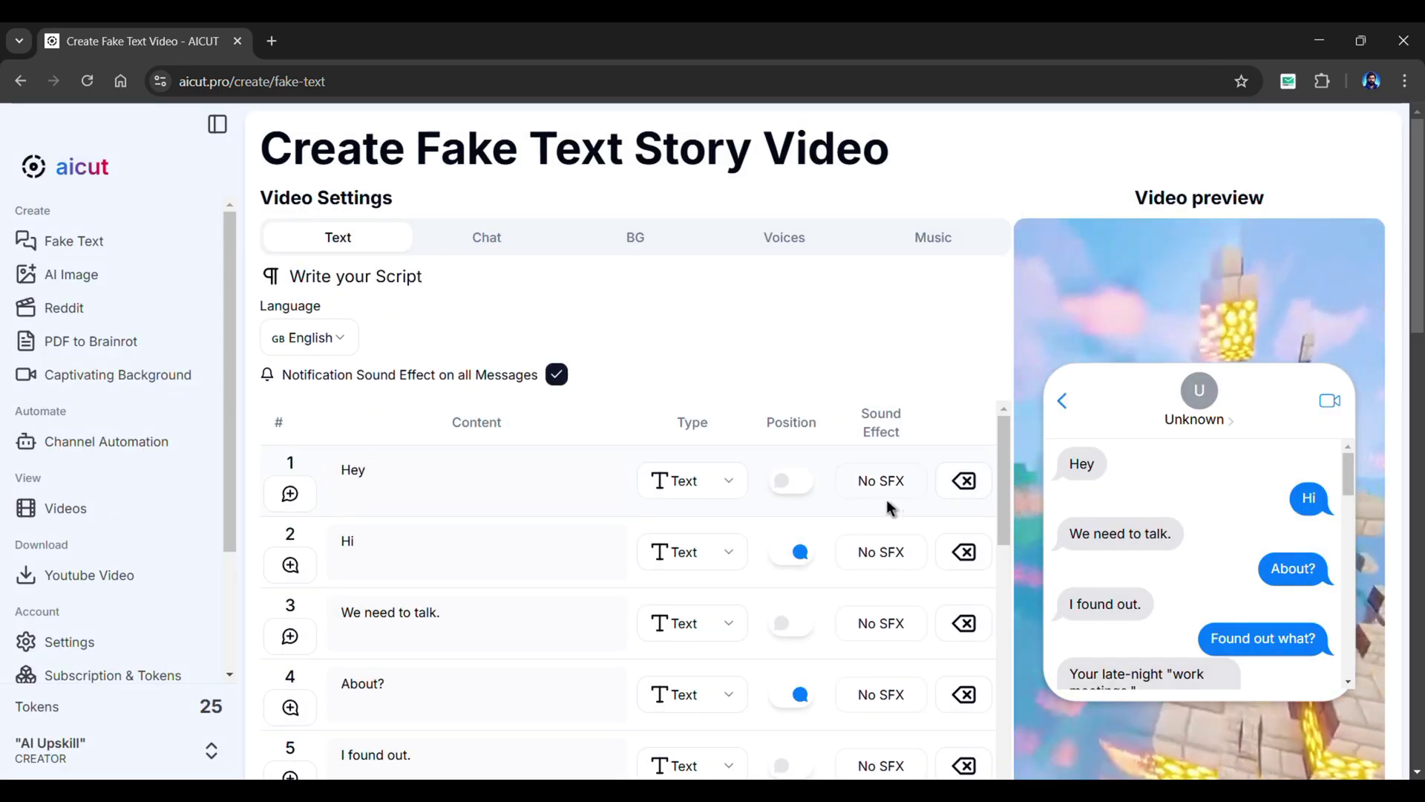
# Insert and then delete an empty second message row below Hey.
pyautogui.click(304, 503)
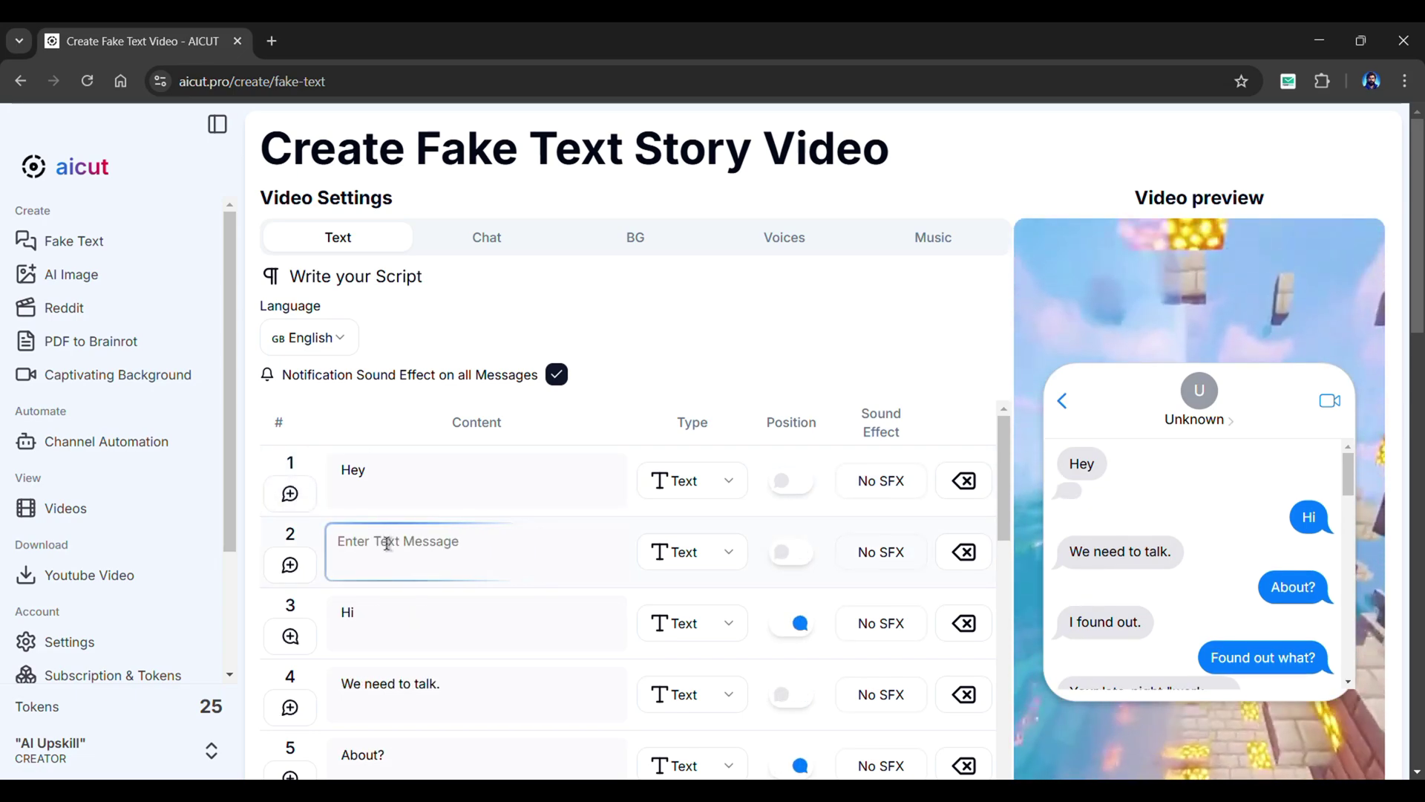
pyautogui.click(416, 542)
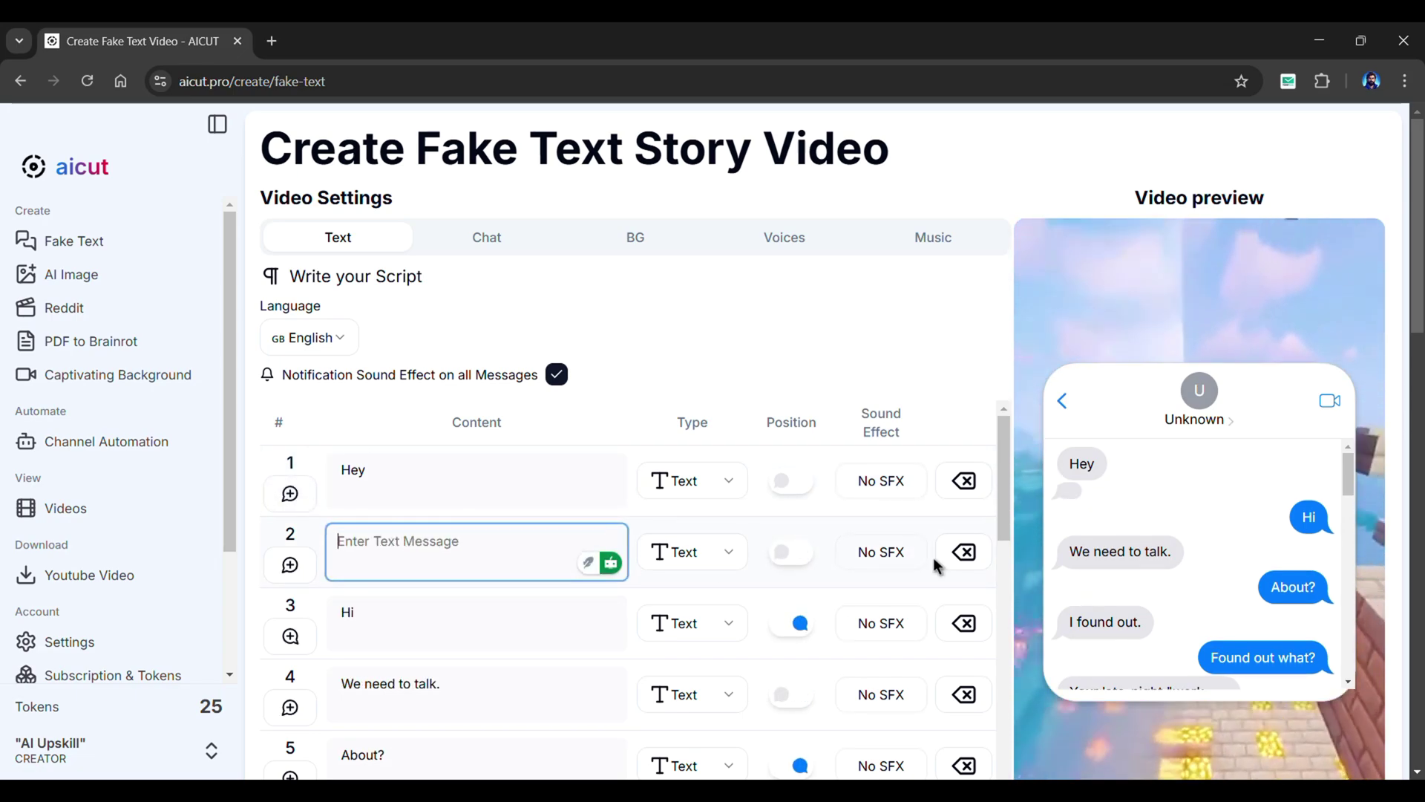
pyautogui.click(965, 559)
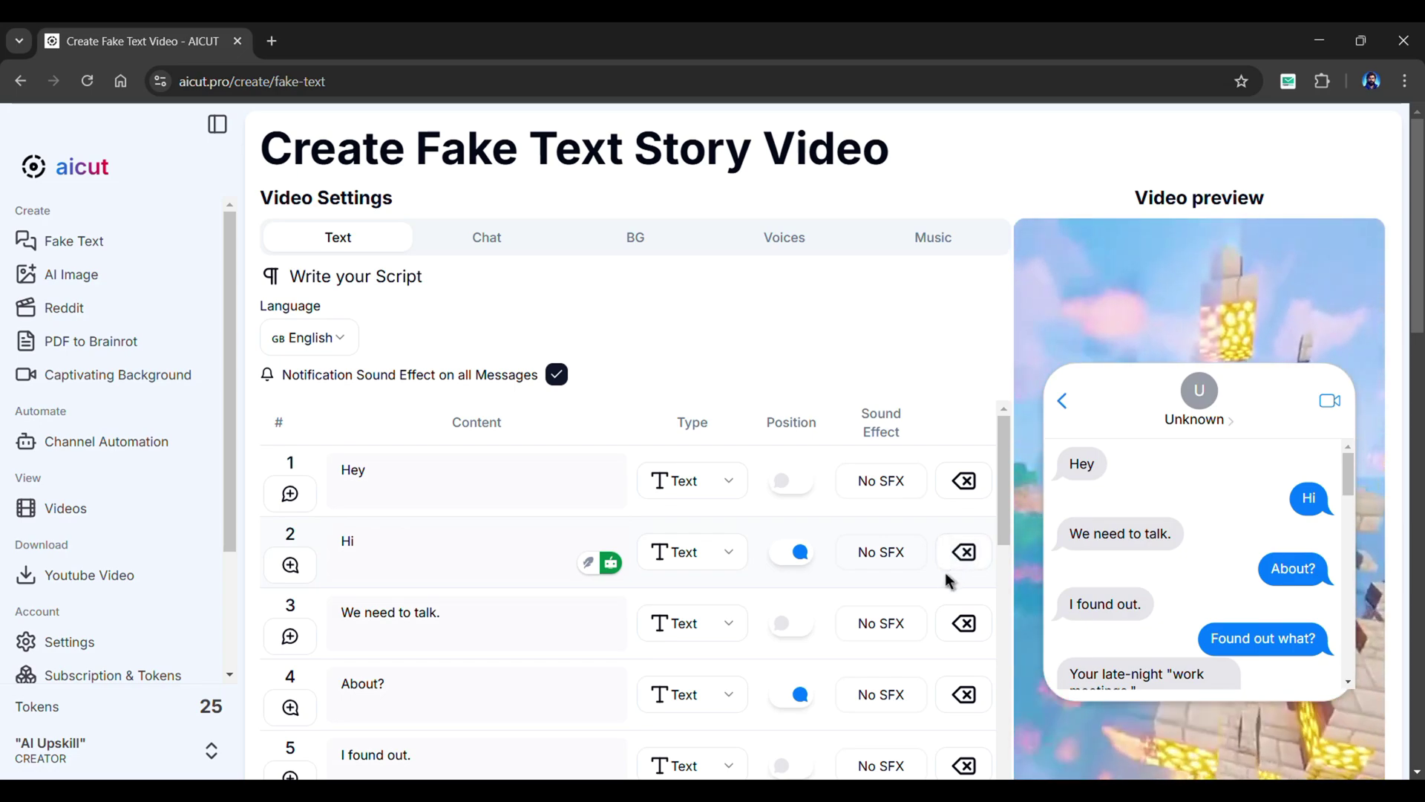
pyautogui.click(484, 241)
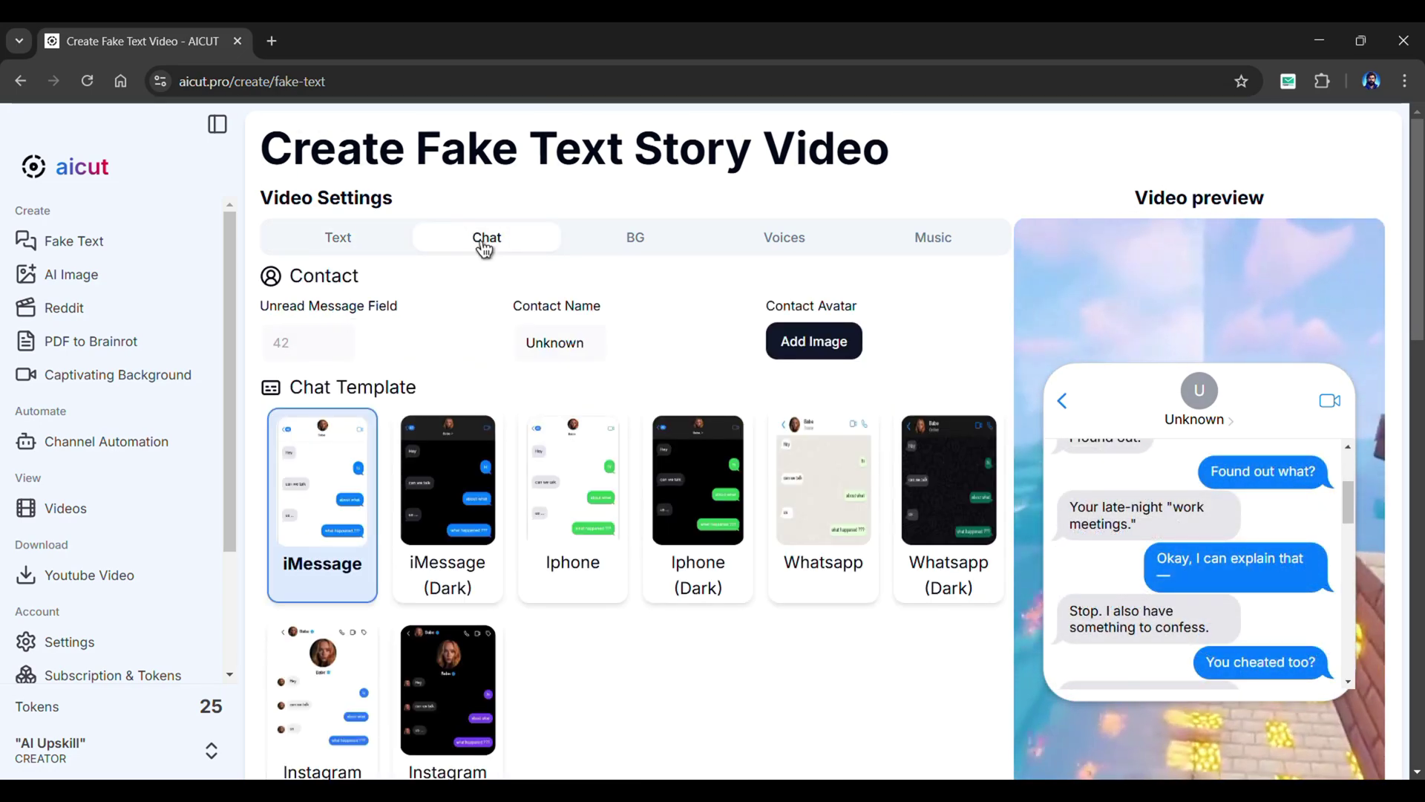
# Rename the contact to Girlfriend 💩 and give it an AI-generated profile image.
pyautogui.doubleClick(563, 344)
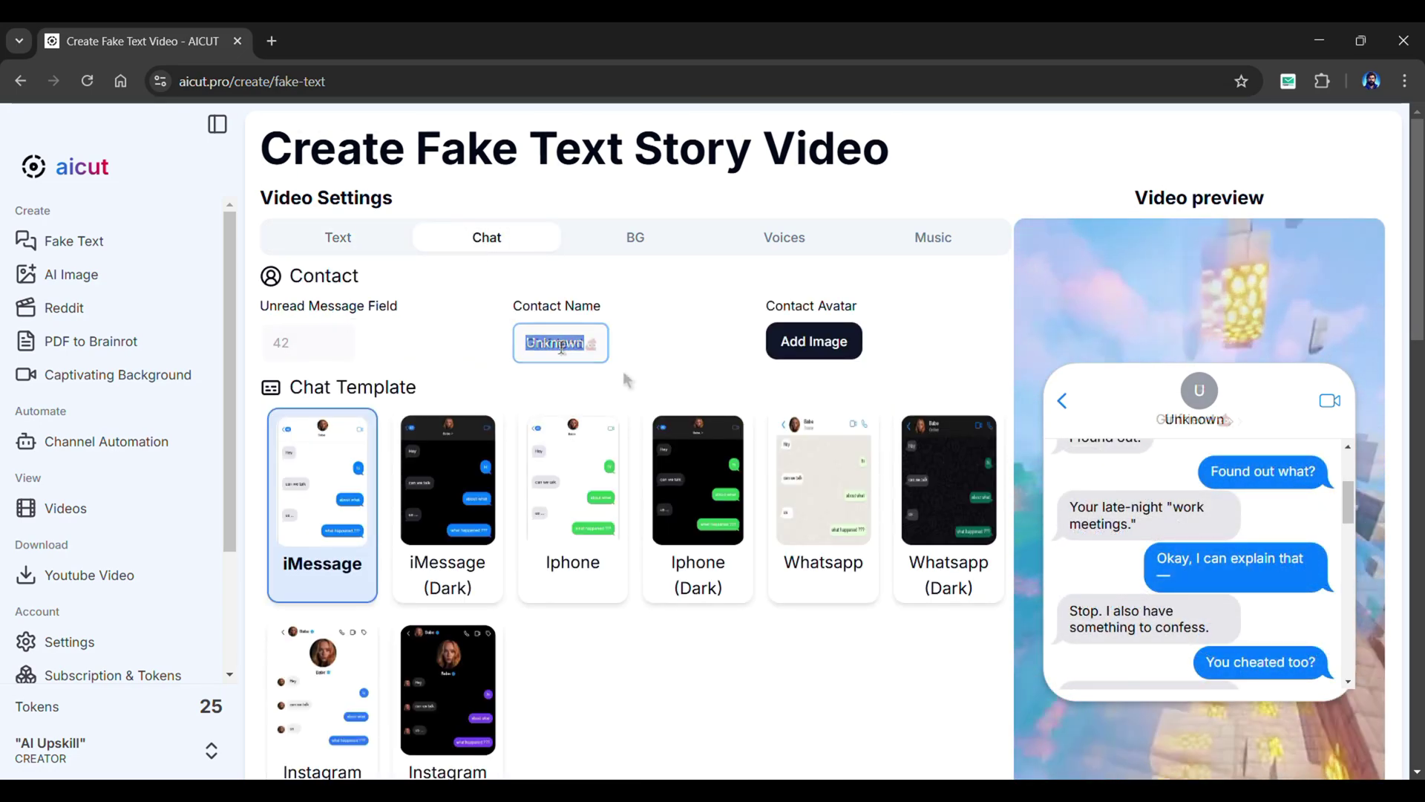
pyautogui.write('Girlfriend 💩')
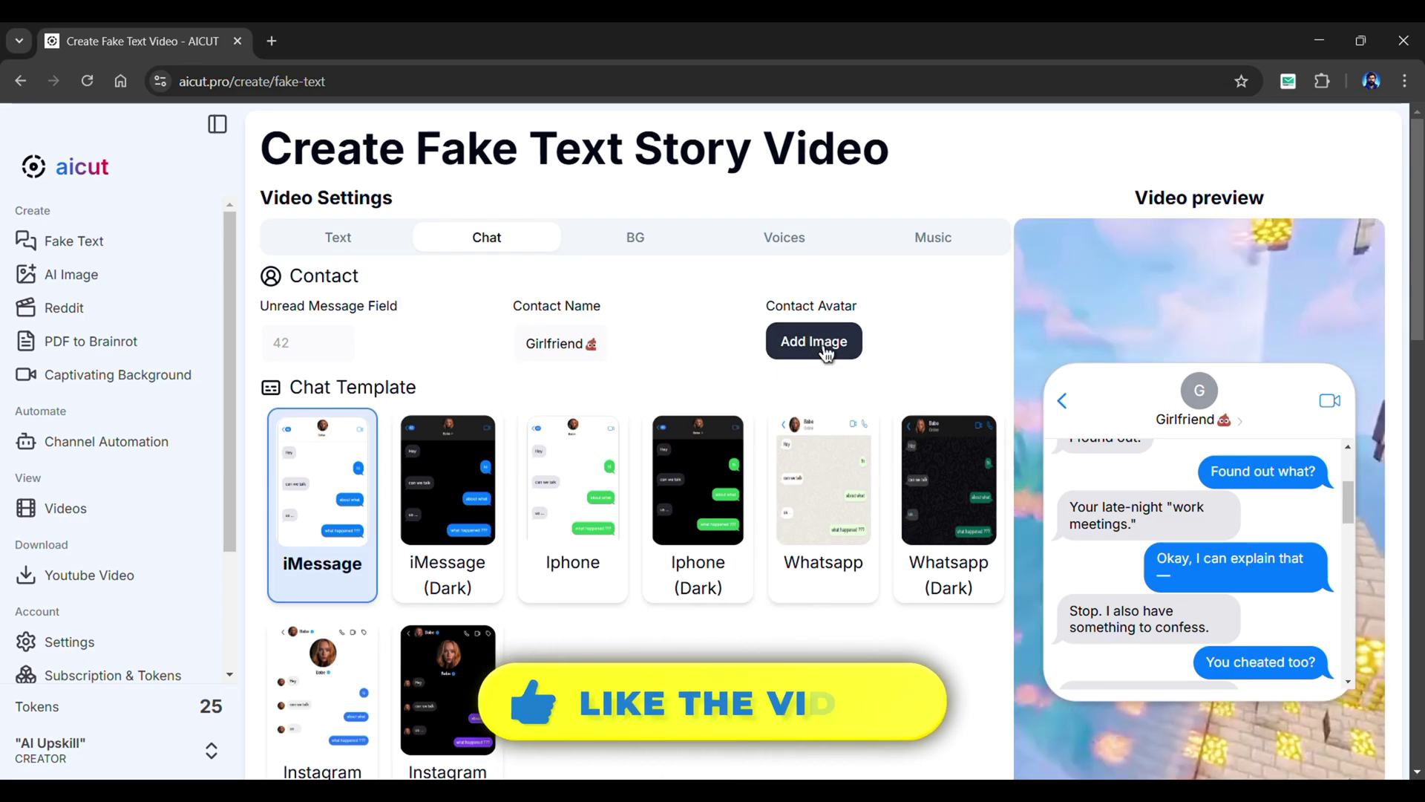
pyautogui.click(822, 348)
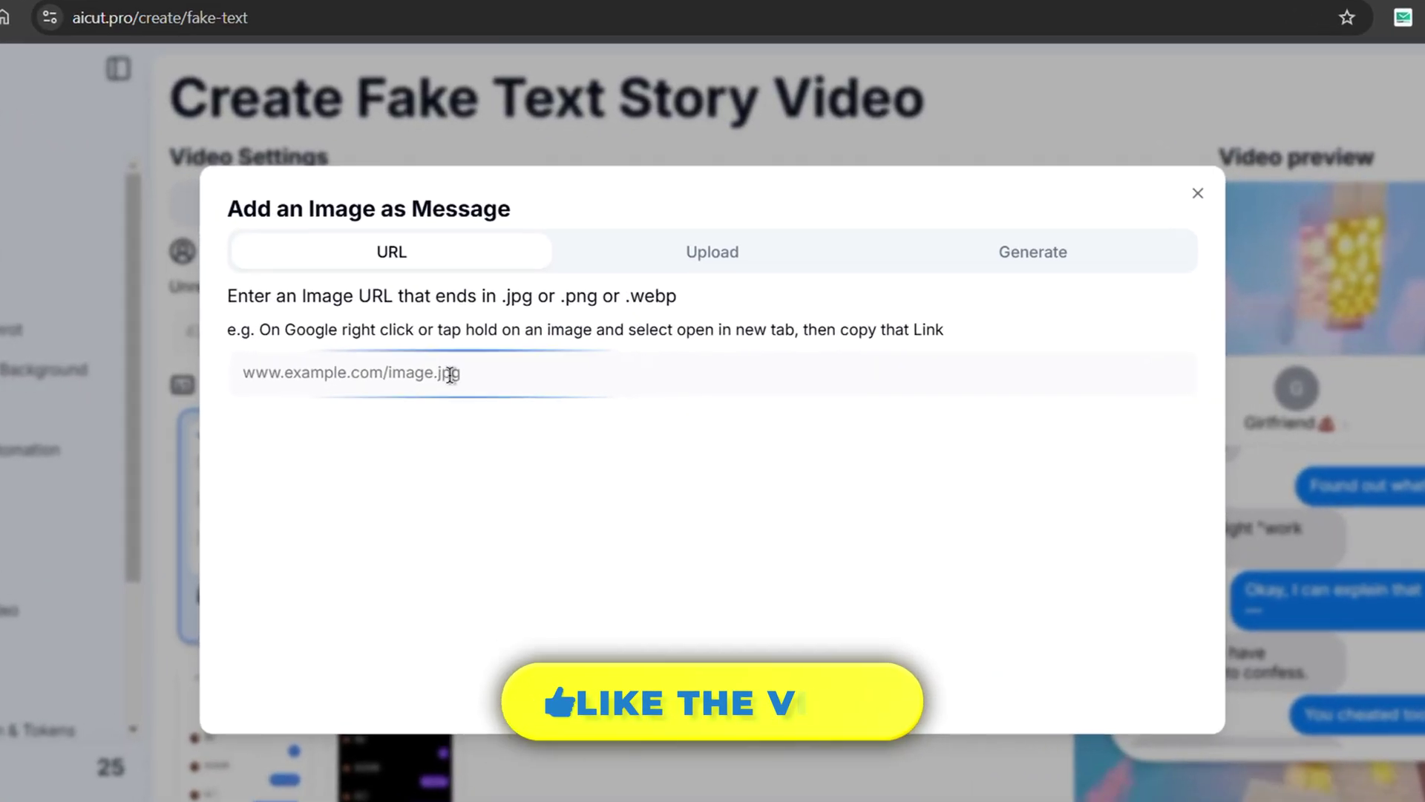
pyautogui.click(369, 379)
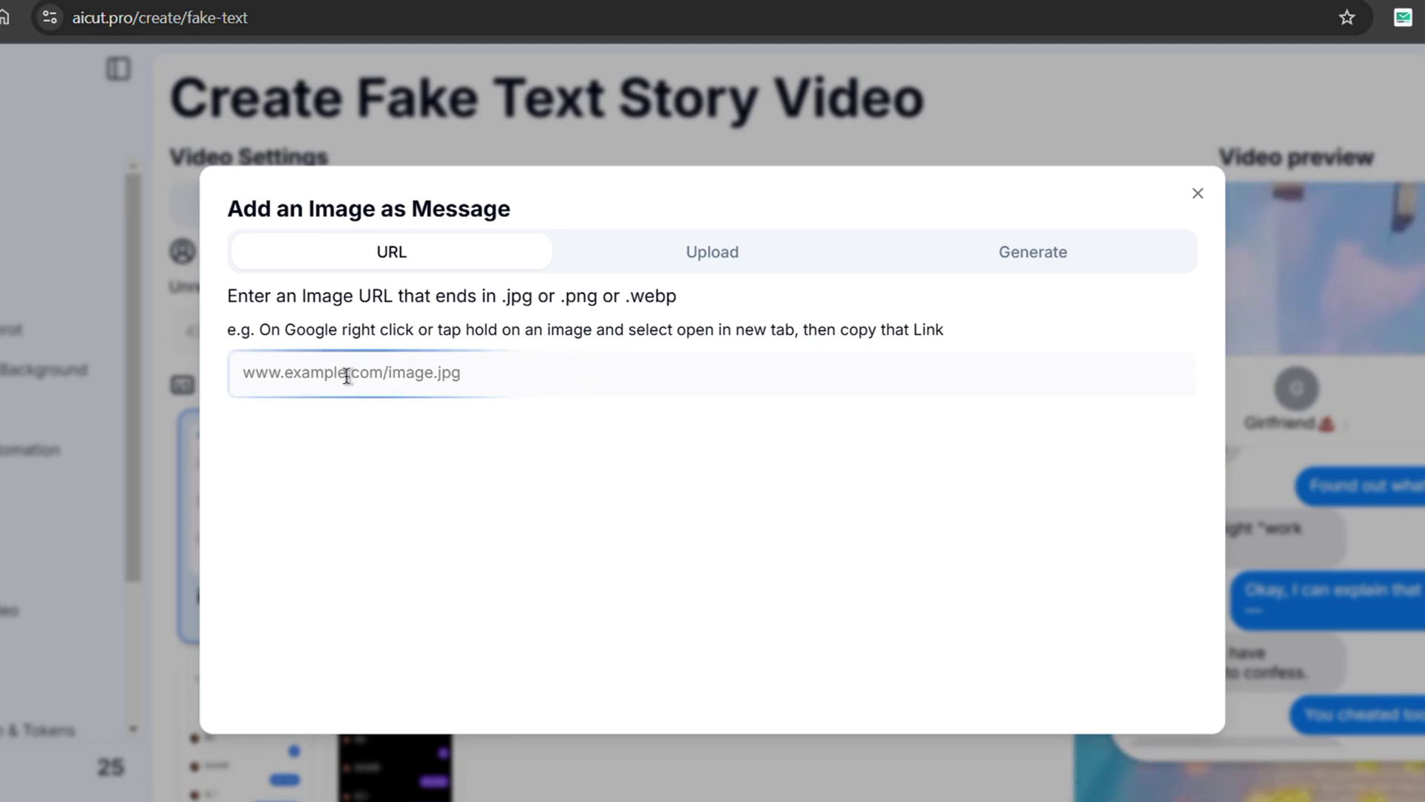
pyautogui.click(696, 256)
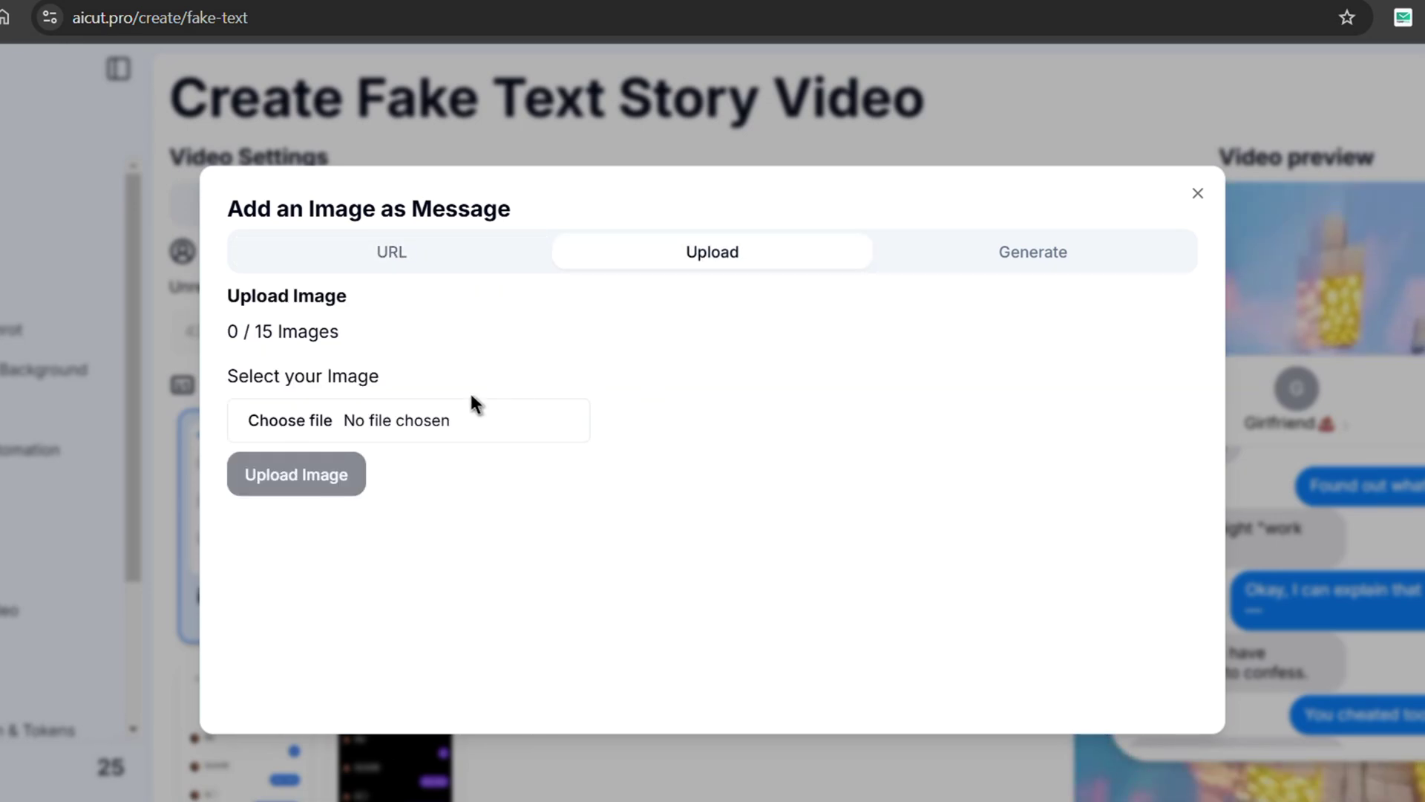
pyautogui.click(1007, 266)
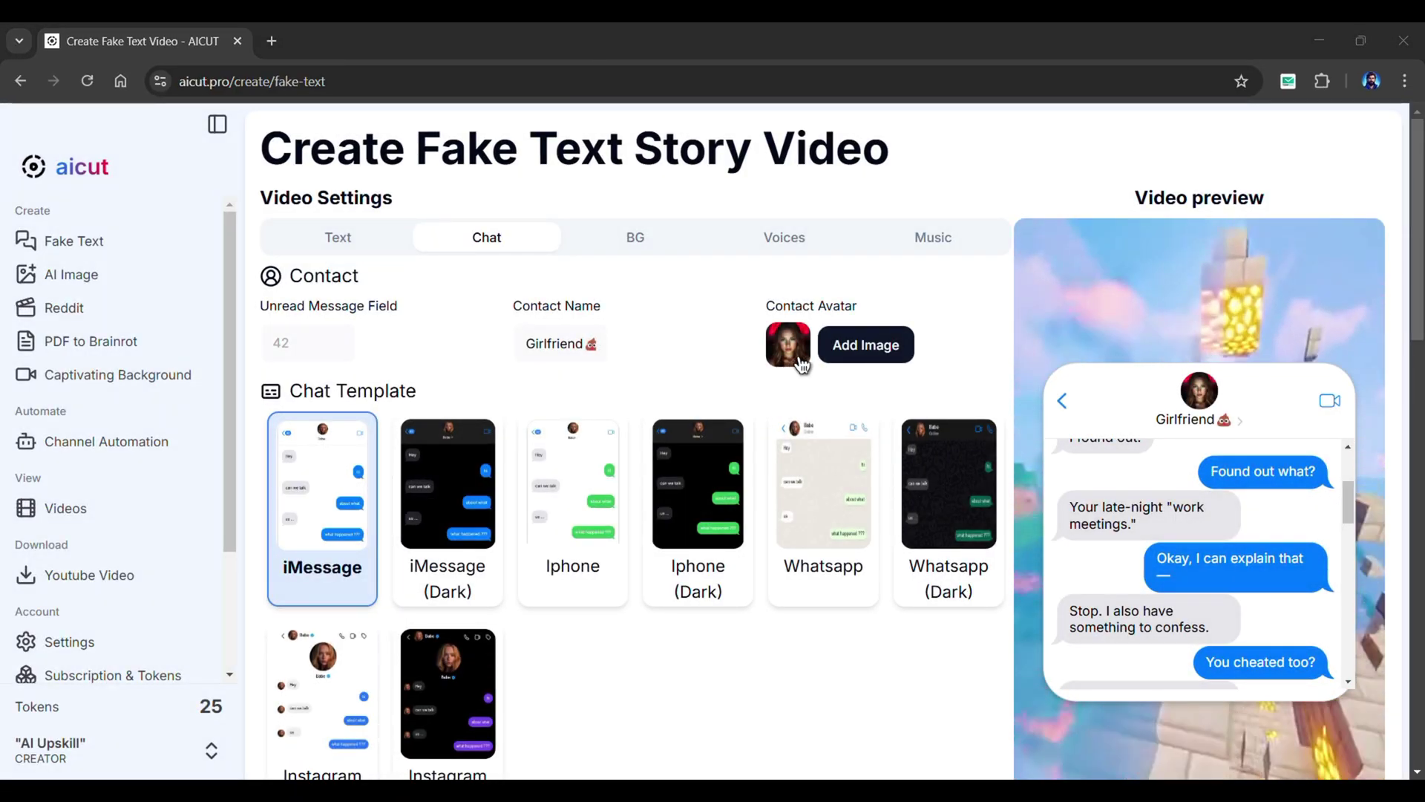
pyautogui.scroll(-1, 562, 484)
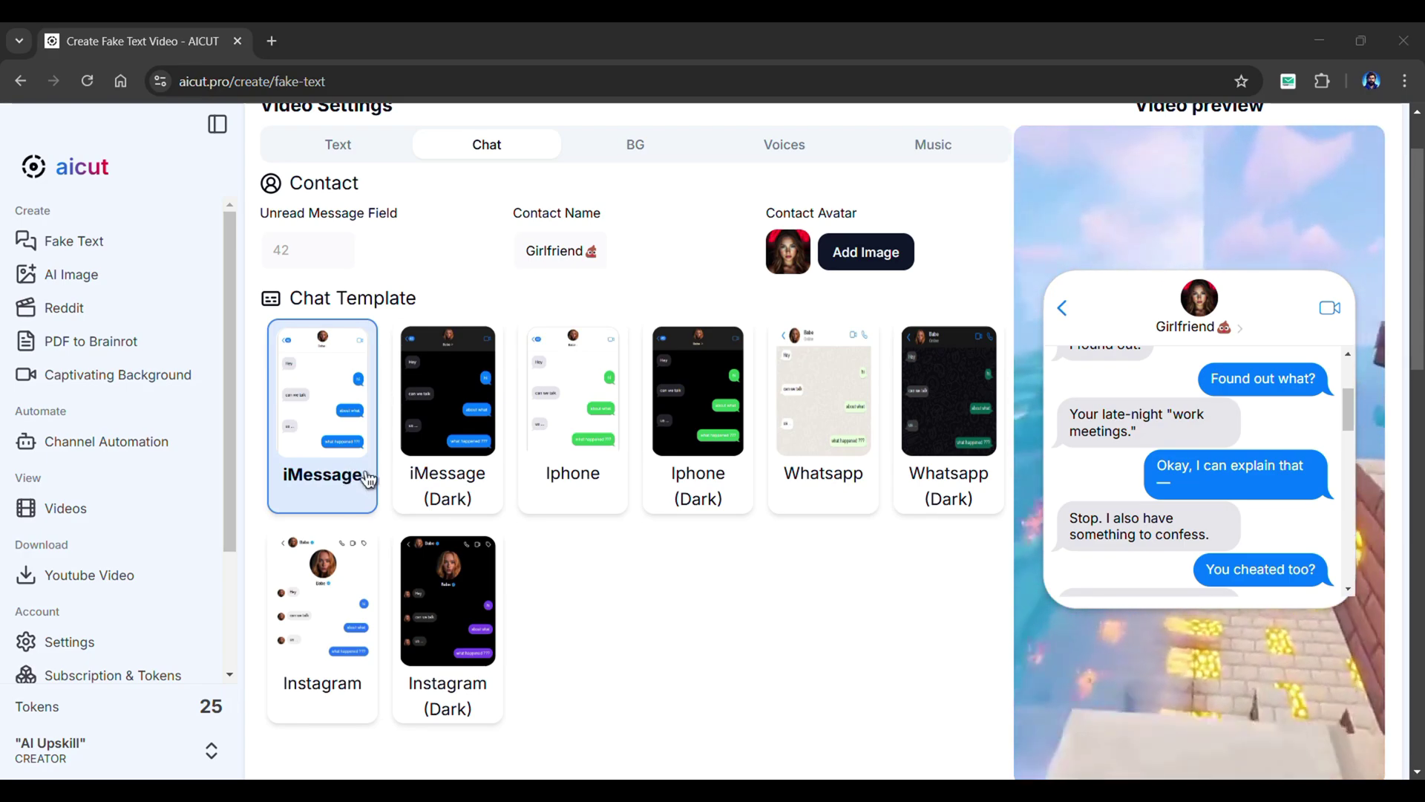
# Compare the Iphone, Whatsapp and Instagram styles, then choose the iMessage (Dark) template.
pyautogui.click(579, 484)
pyautogui.click(817, 484)
pyautogui.click(323, 623)
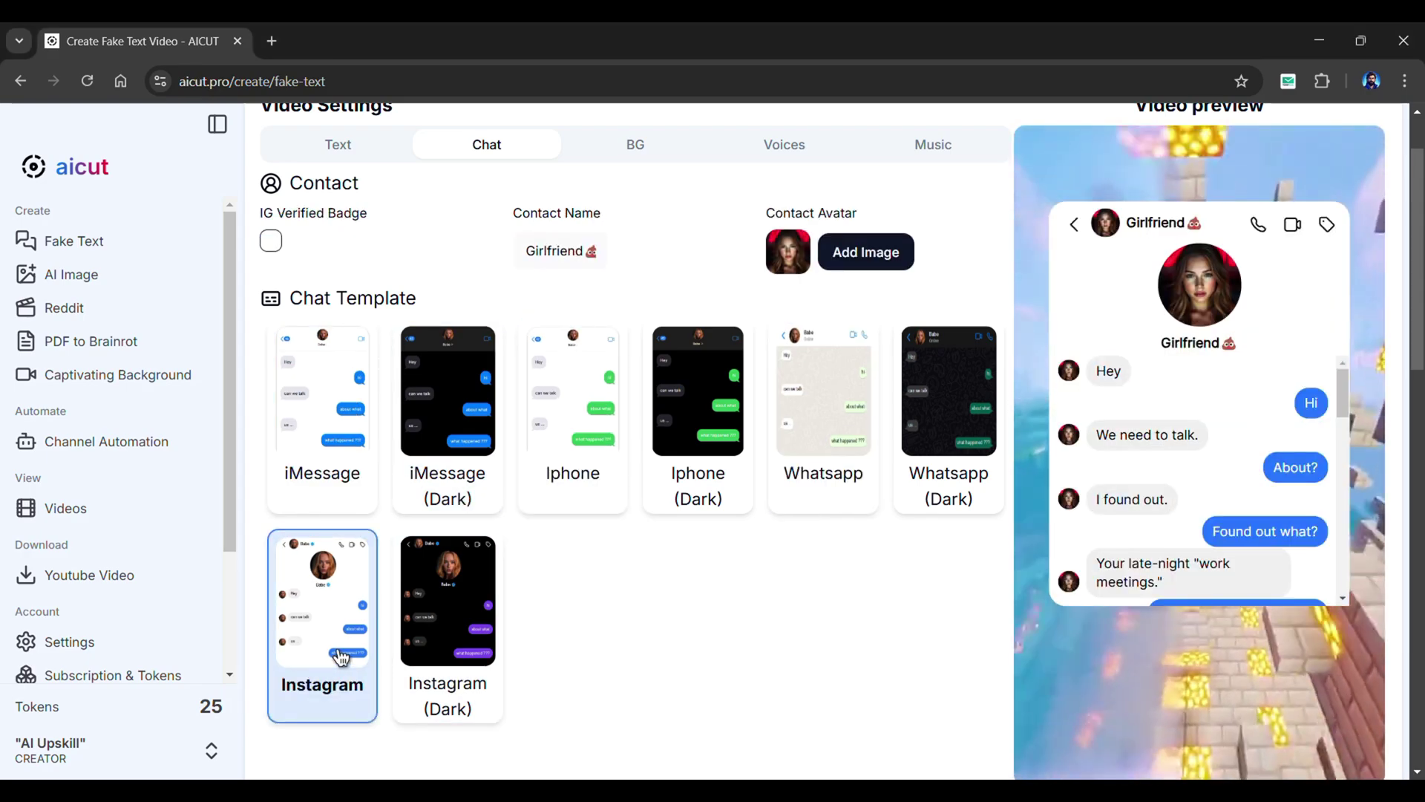
pyautogui.click(449, 418)
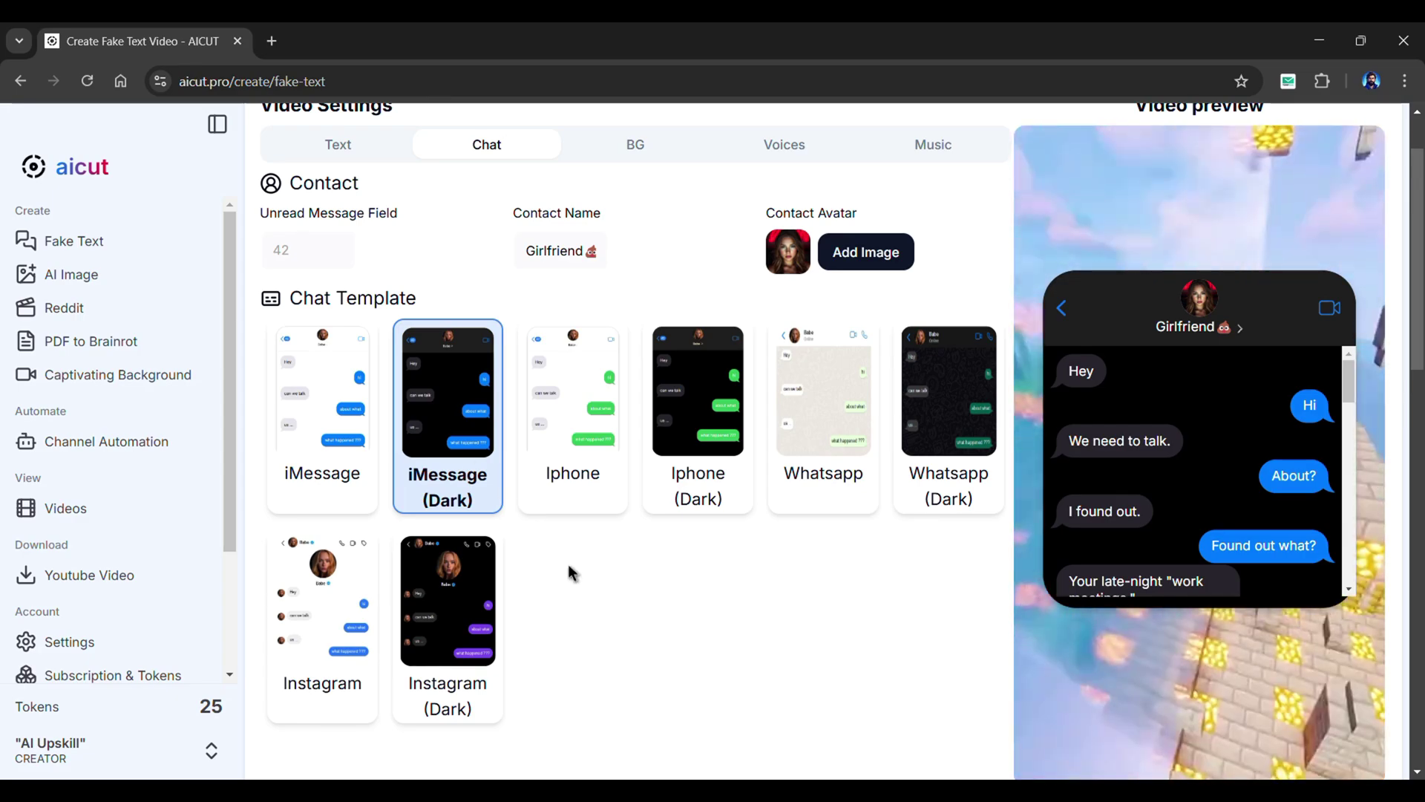
pyautogui.scroll(1, 597, 415)
pyautogui.click(637, 237)
# Set the background to the Minecraft 6 cave clip after trying Green Screen.
pyautogui.scroll(-10, 602, 335)
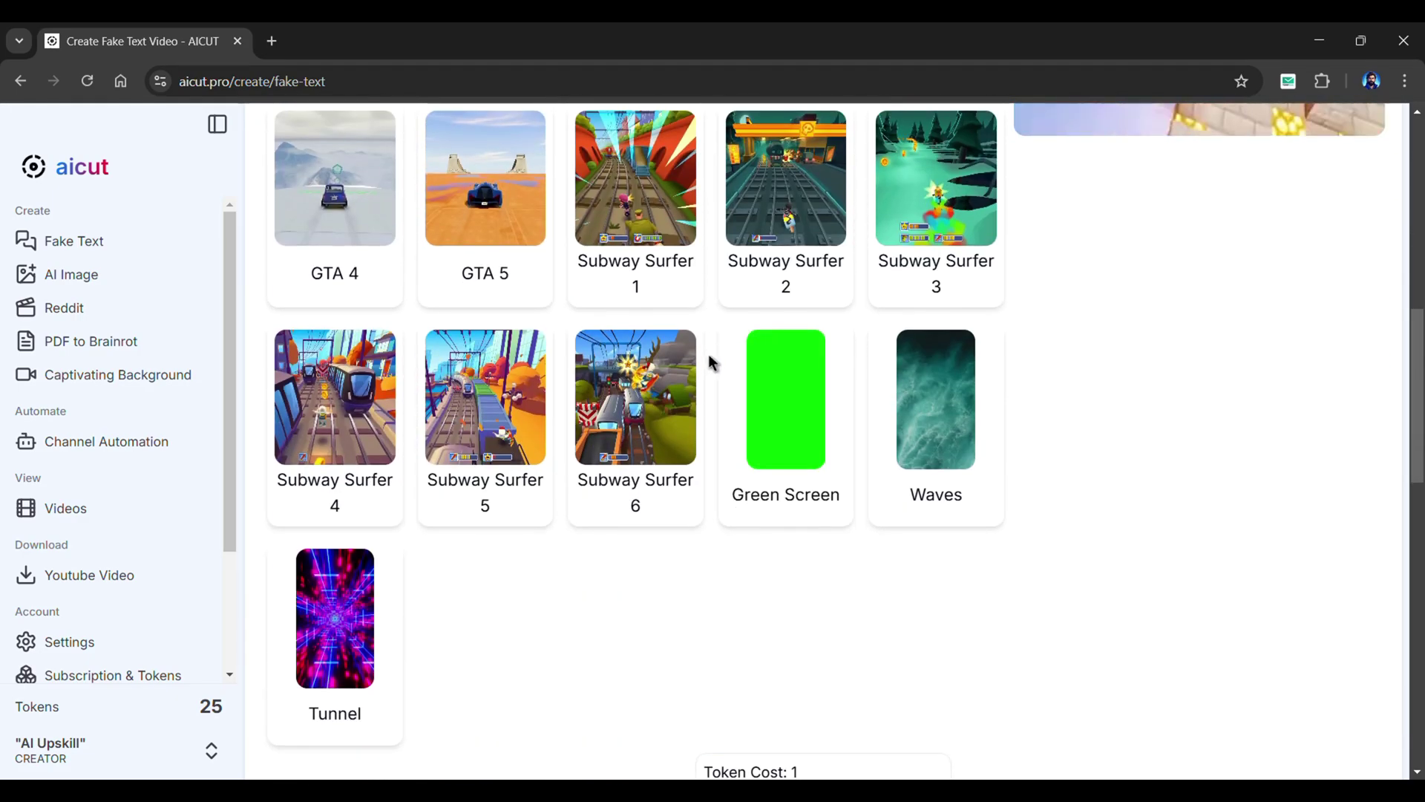
pyautogui.click(793, 415)
pyautogui.scroll(1, 1054, 440)
pyautogui.scroll(8, 1049, 434)
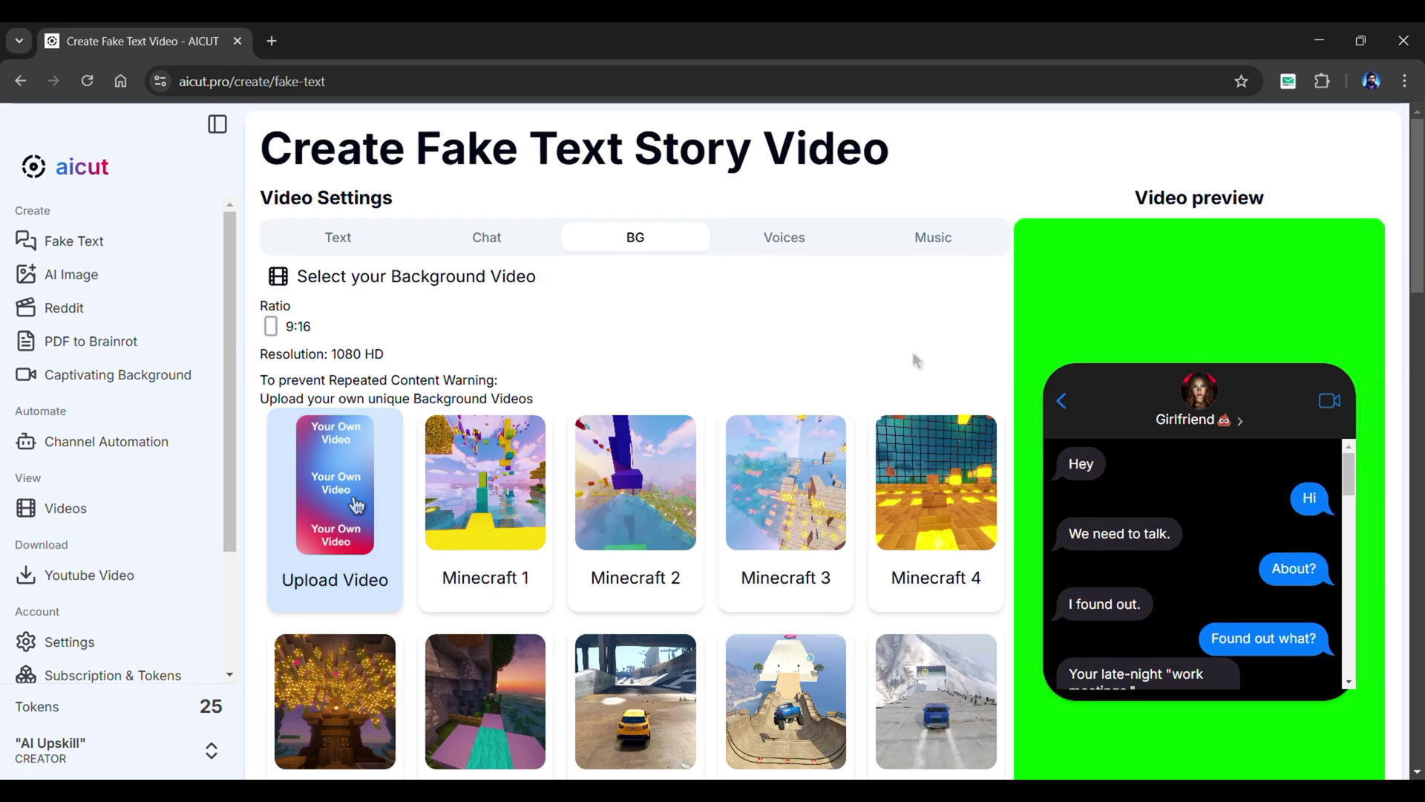
pyautogui.click(484, 698)
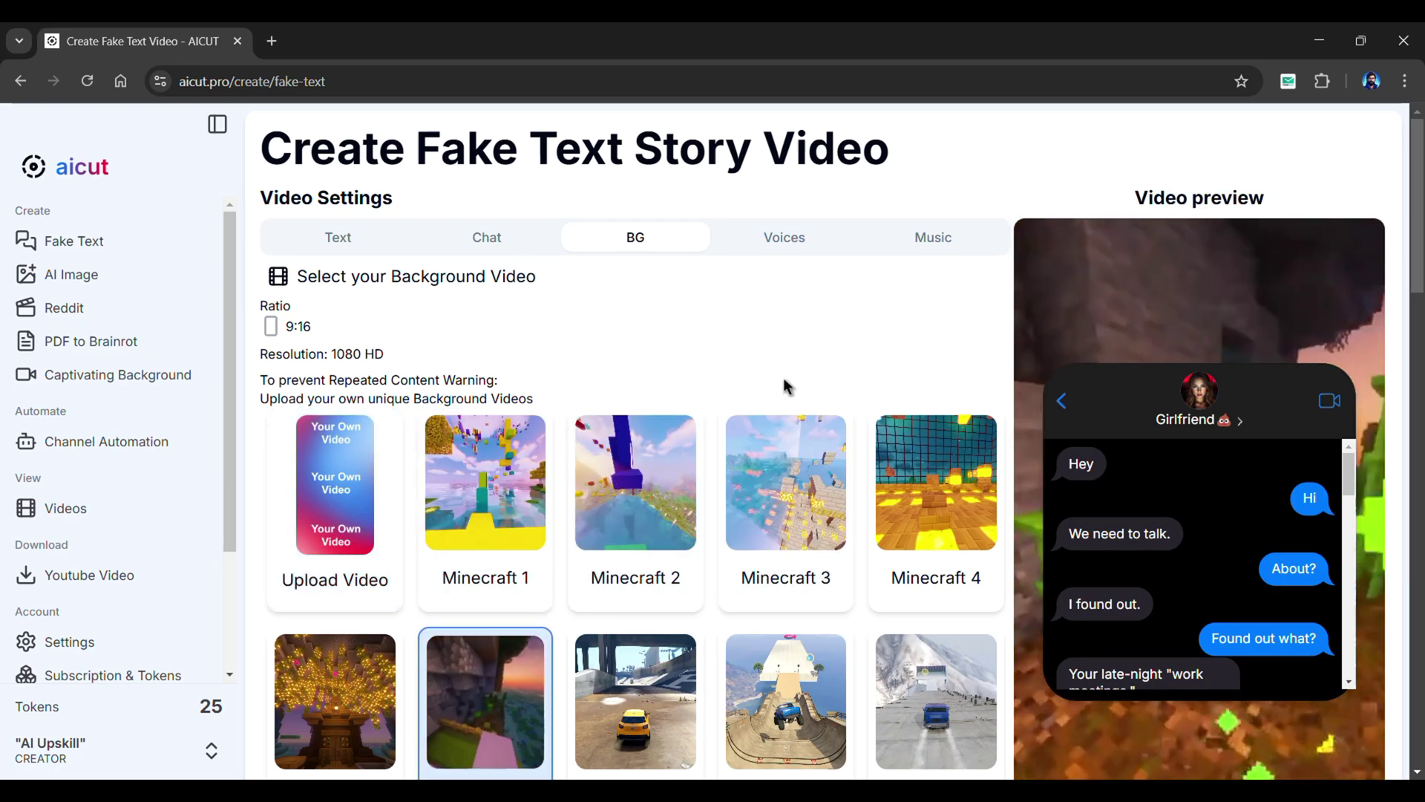
pyautogui.click(791, 243)
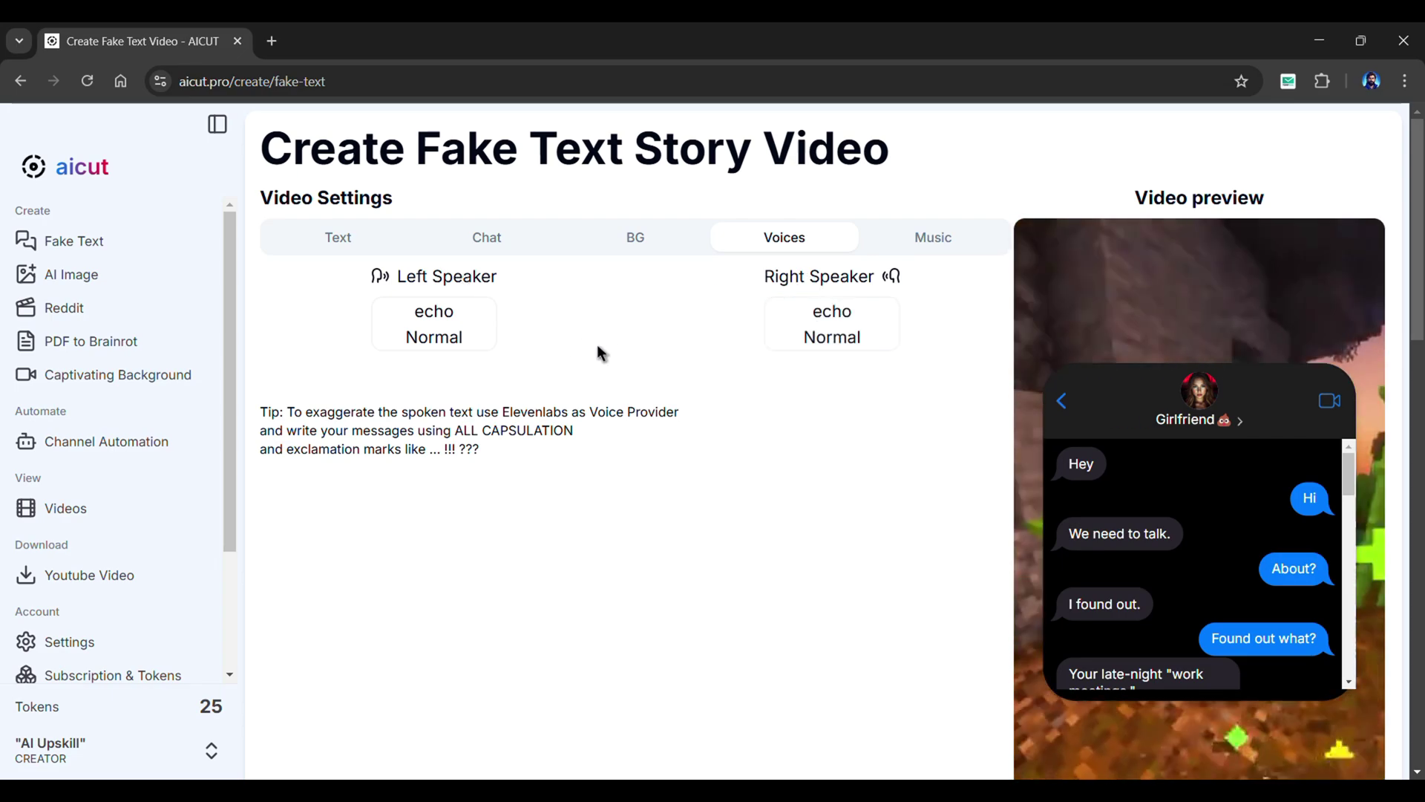
# Set the left speaker to the Elevenlabs voice Sarah after previewing Natasha - Teen.
pyautogui.click(454, 334)
pyautogui.click(571, 293)
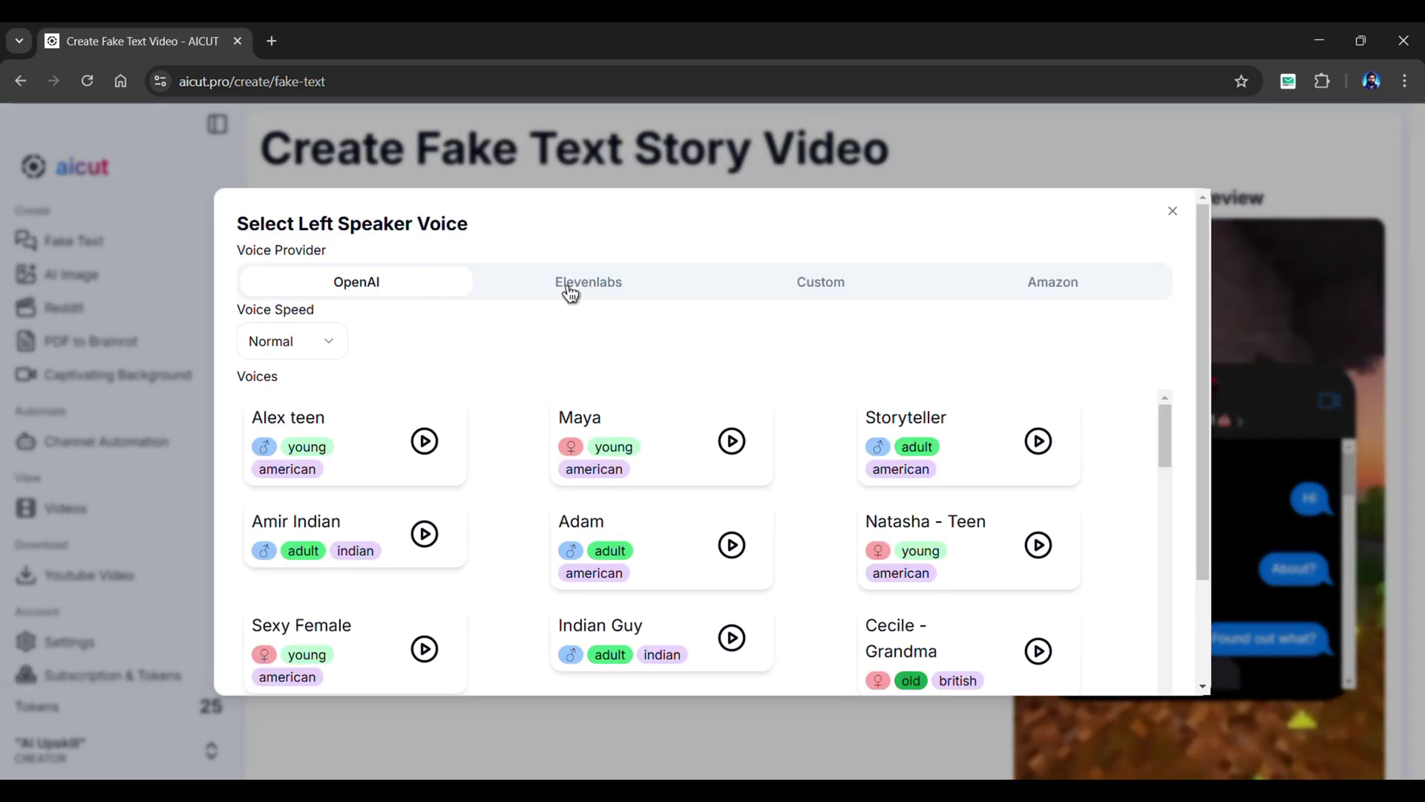
pyautogui.click(824, 289)
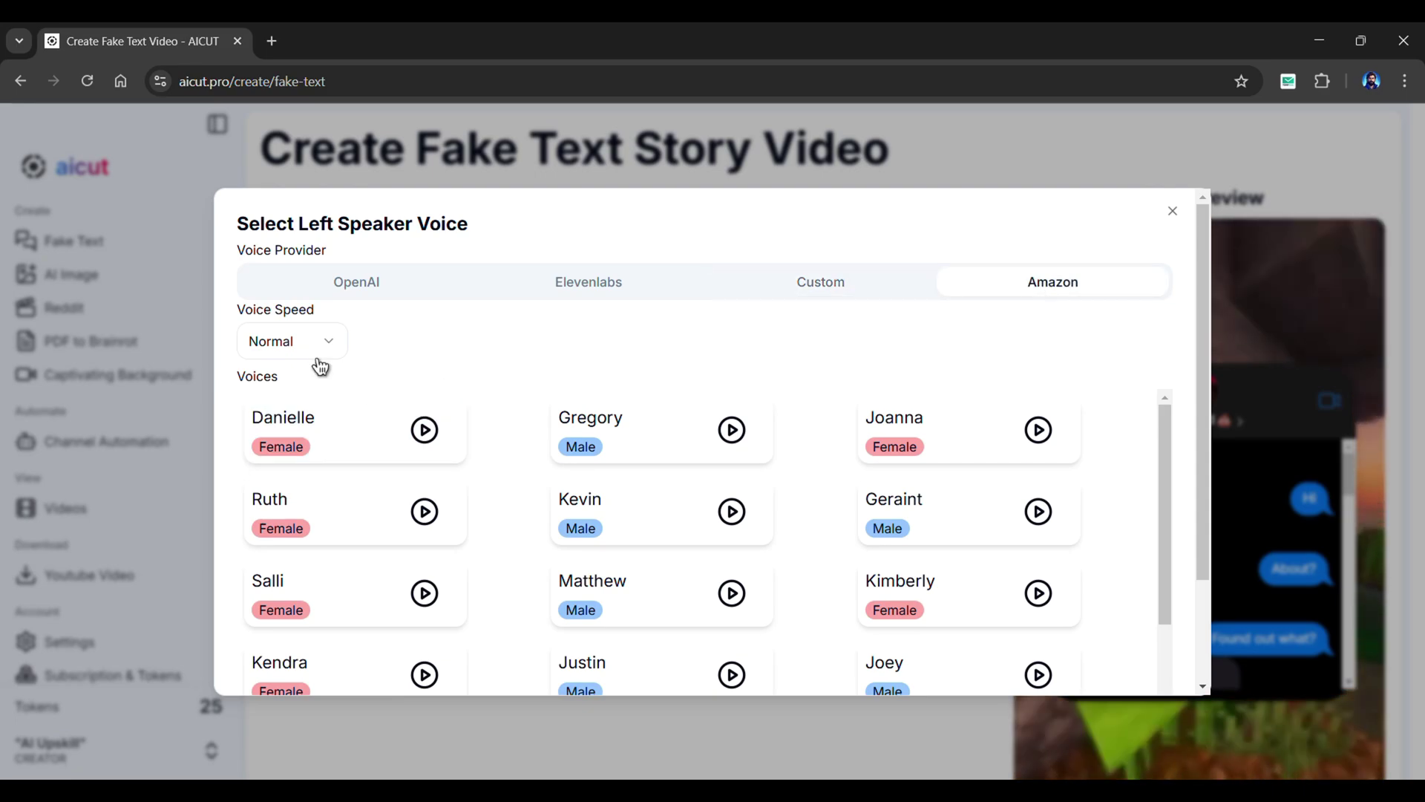
pyautogui.click(586, 283)
pyautogui.scroll(-1, 501, 475)
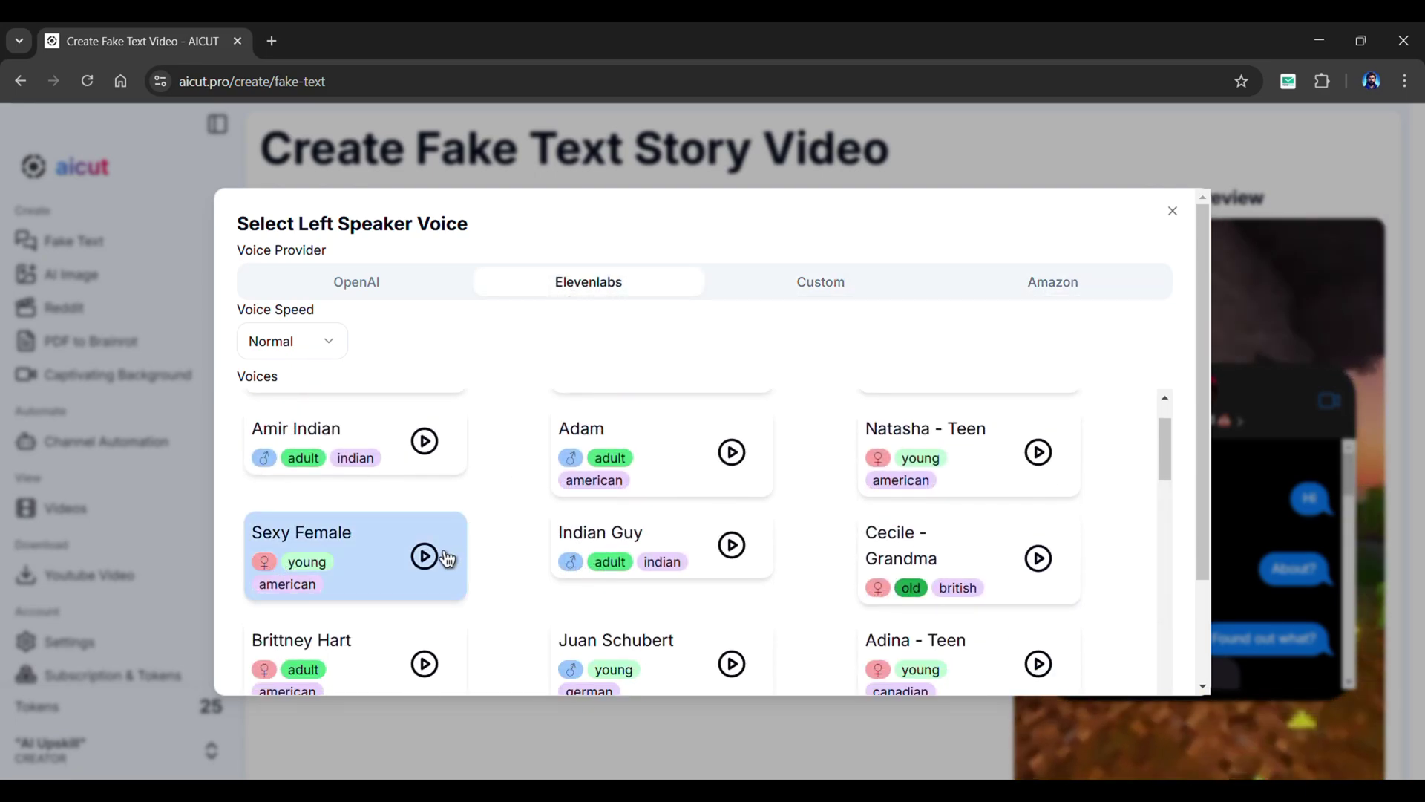
pyautogui.click(1039, 454)
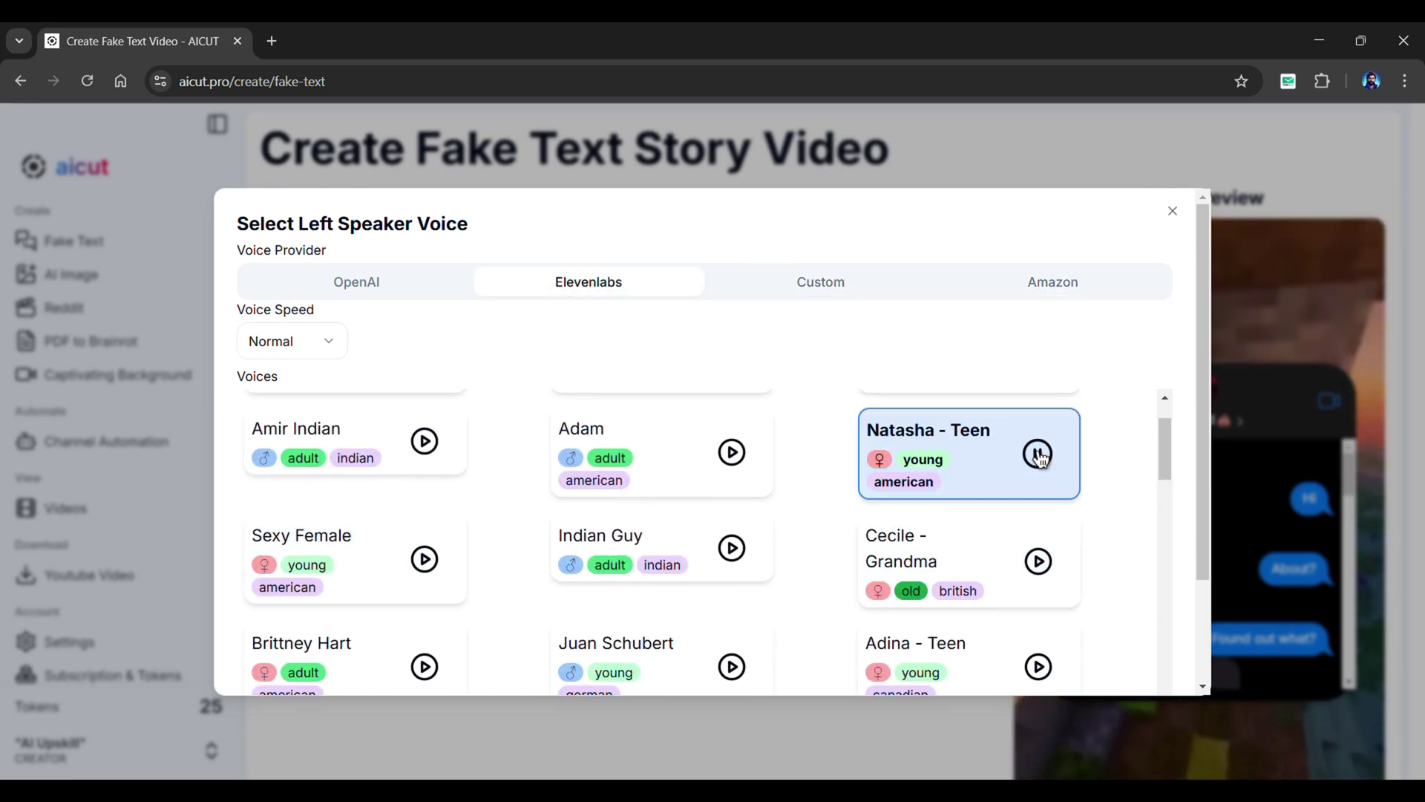
pyautogui.scroll(-5, 416, 531)
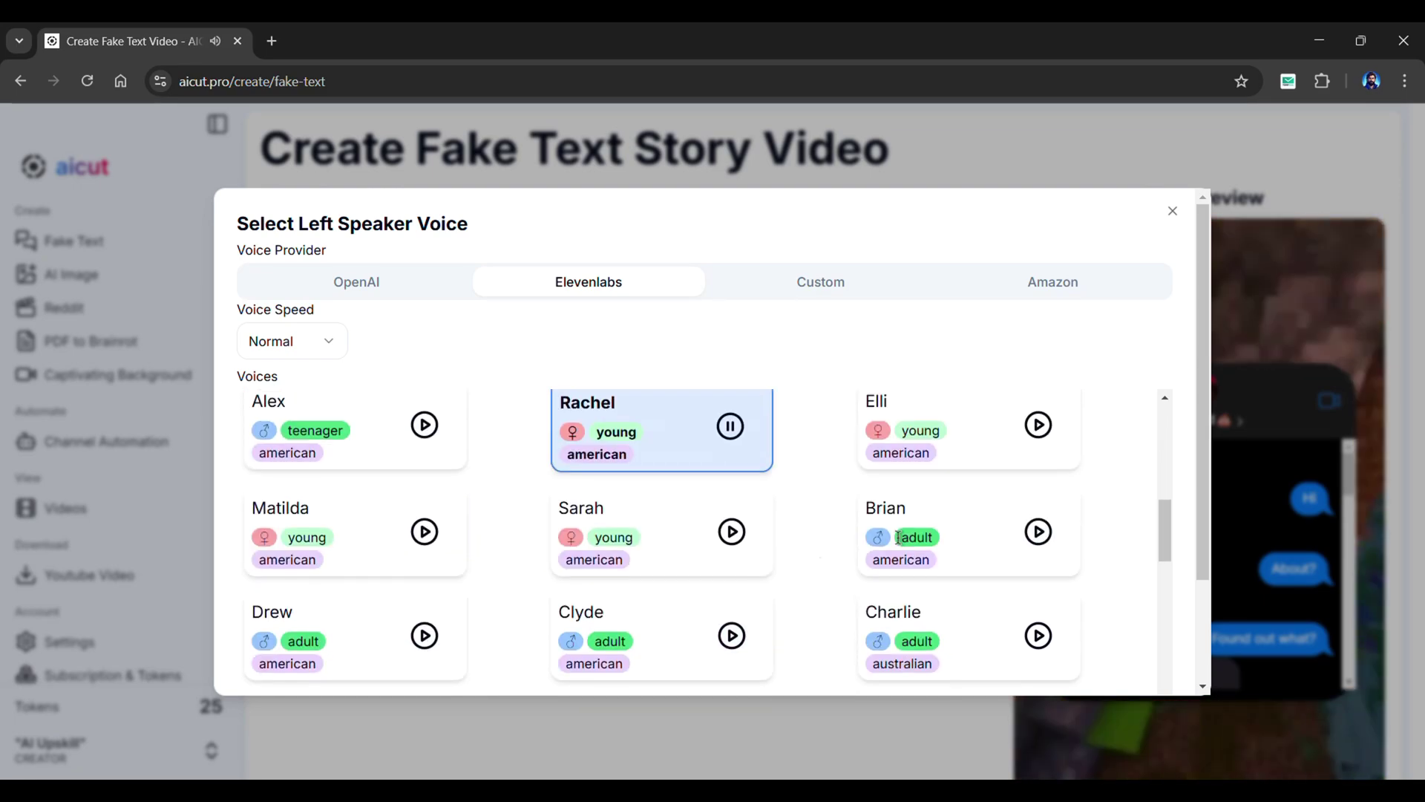
pyautogui.click(616, 535)
# Browse the Amazon voices for the right speaker.
pyautogui.click(831, 324)
pyautogui.click(1053, 282)
pyautogui.scroll(-2, 891, 520)
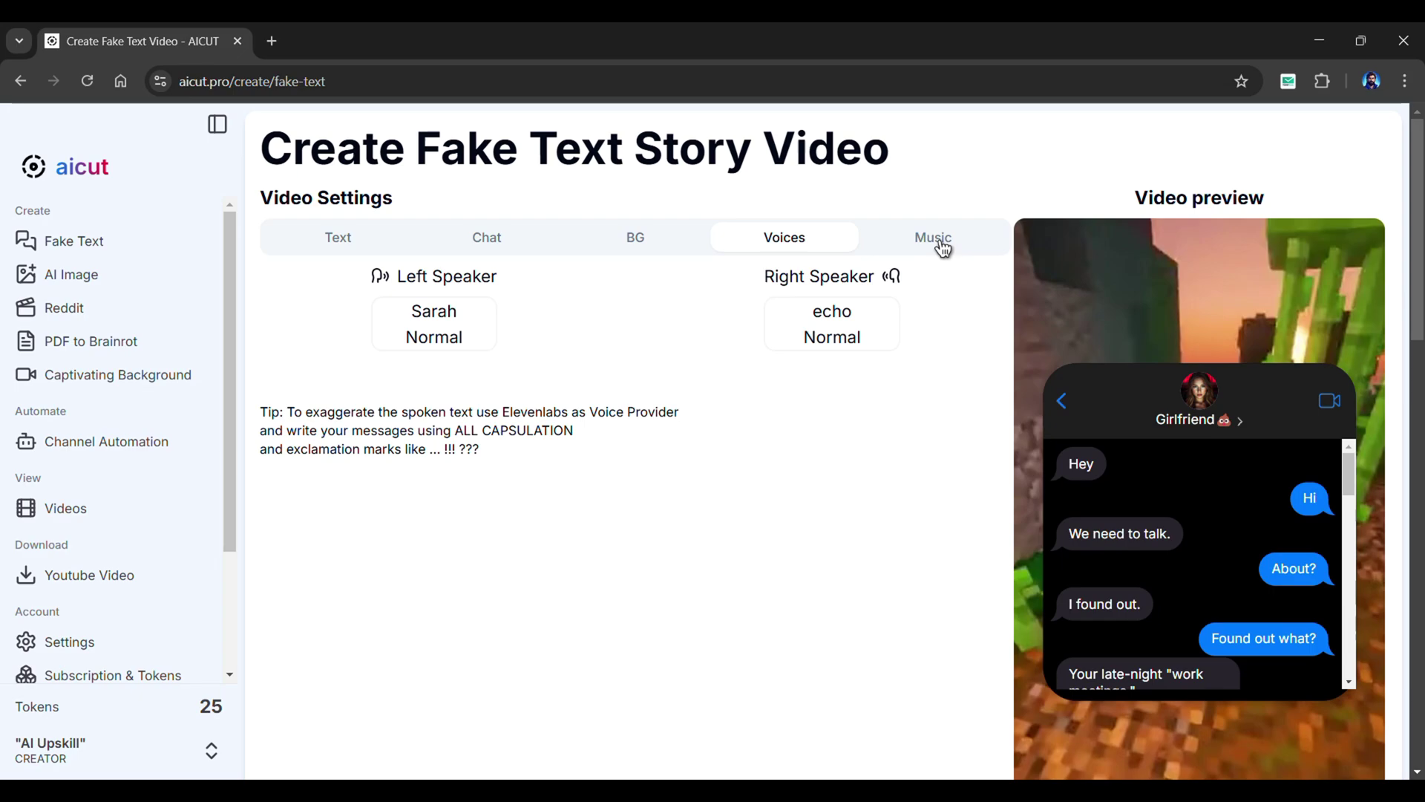
pyautogui.click(941, 242)
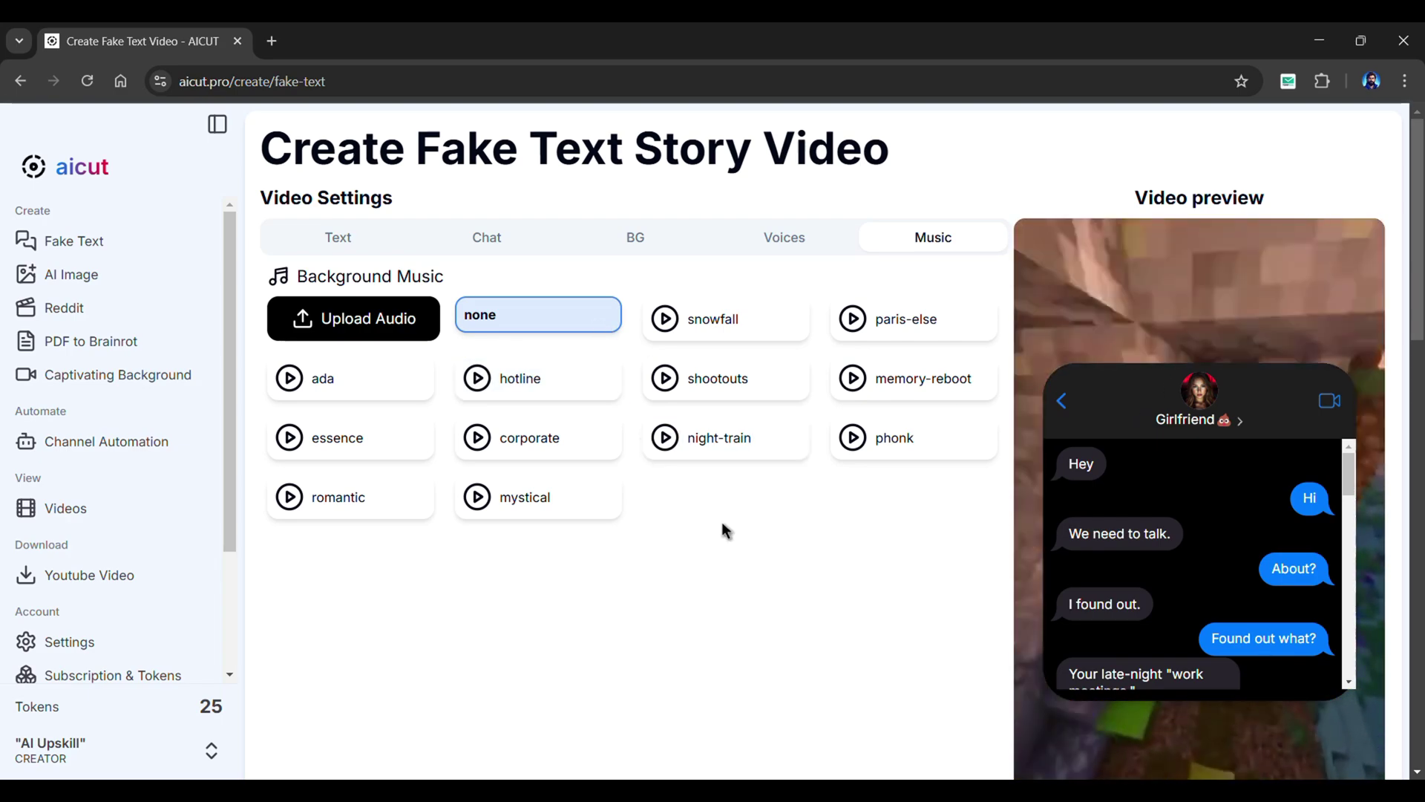
# Create the fake text story video and follow its progress on the Videos page.
pyautogui.scroll(-8, 720, 518)
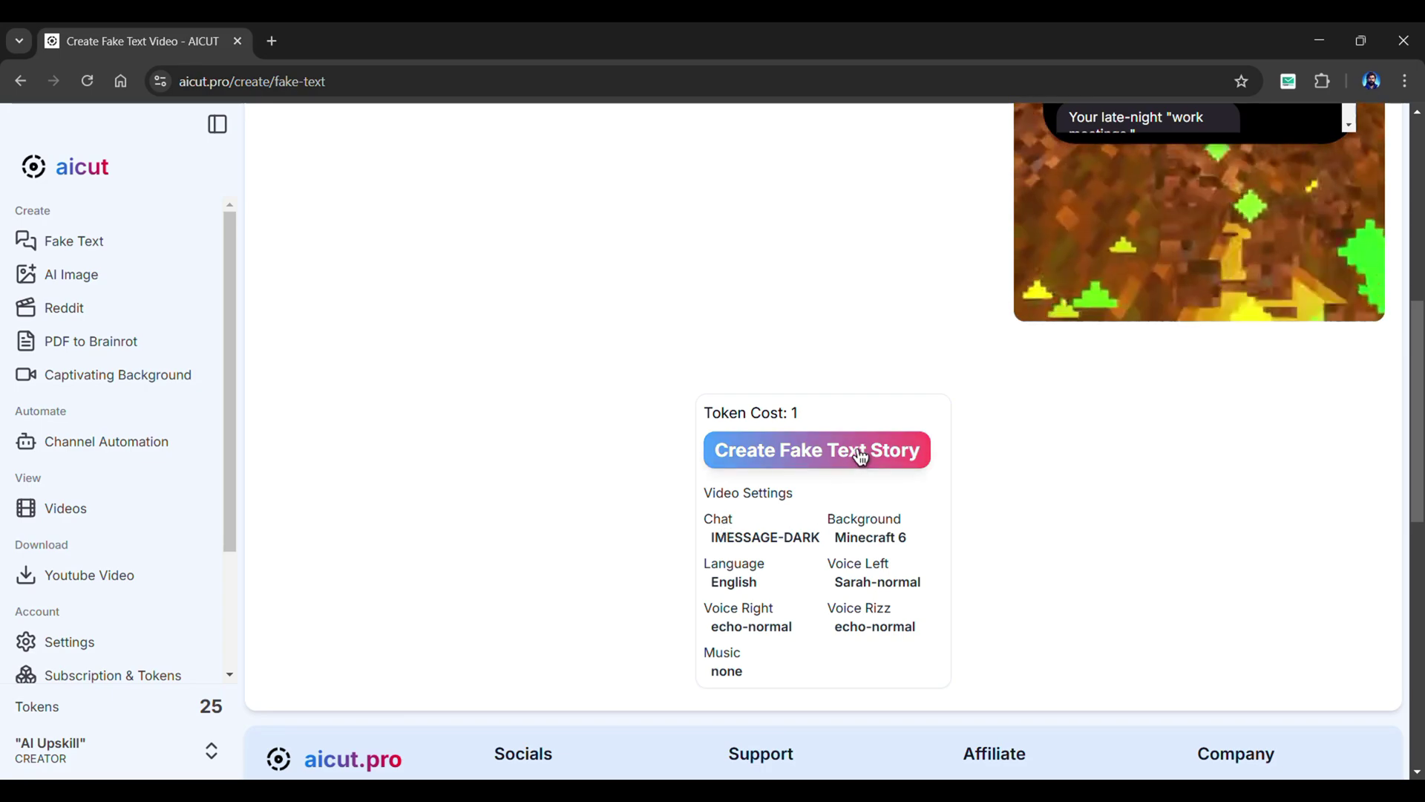
pyautogui.click(864, 465)
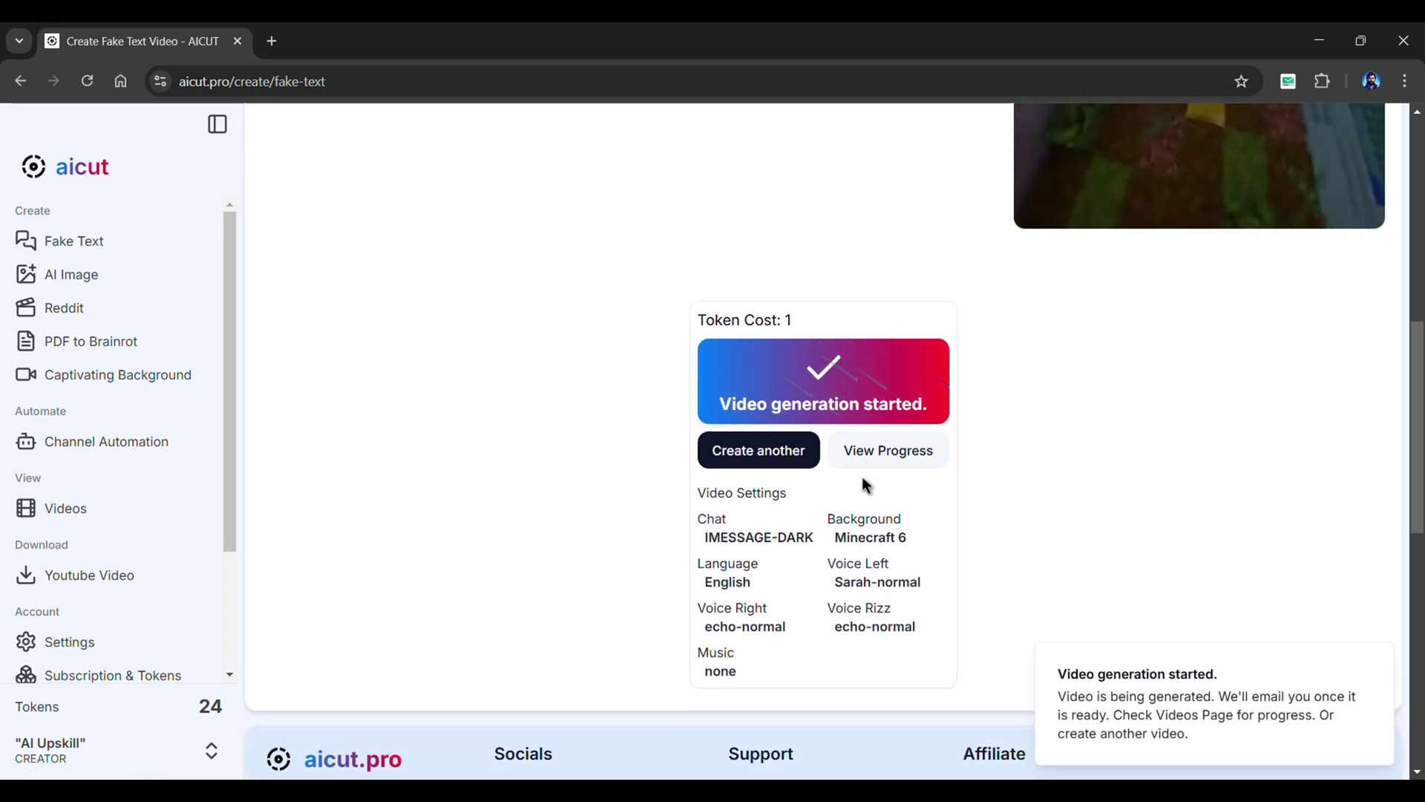
pyautogui.click(874, 461)
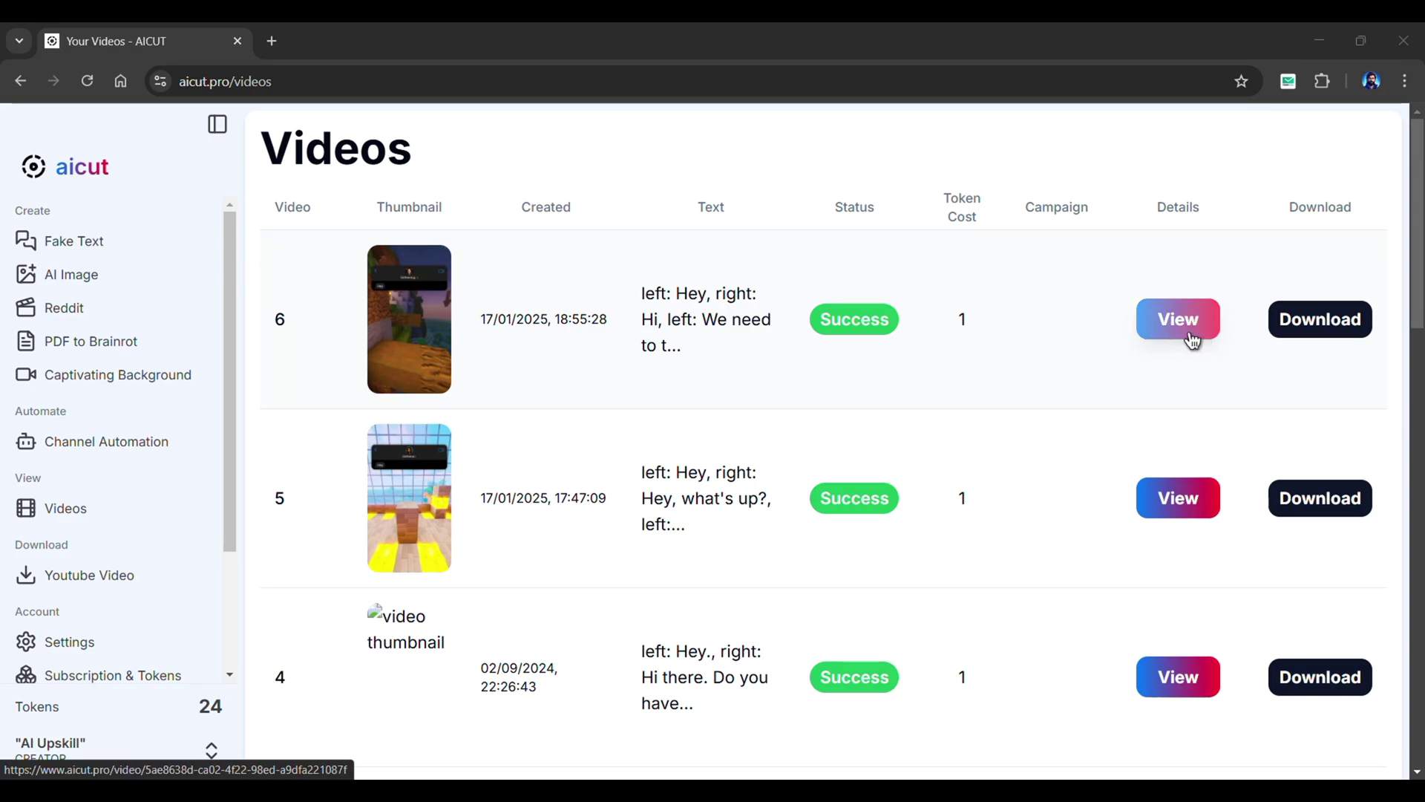
# Download the finished video 6.
pyautogui.click(1340, 337)
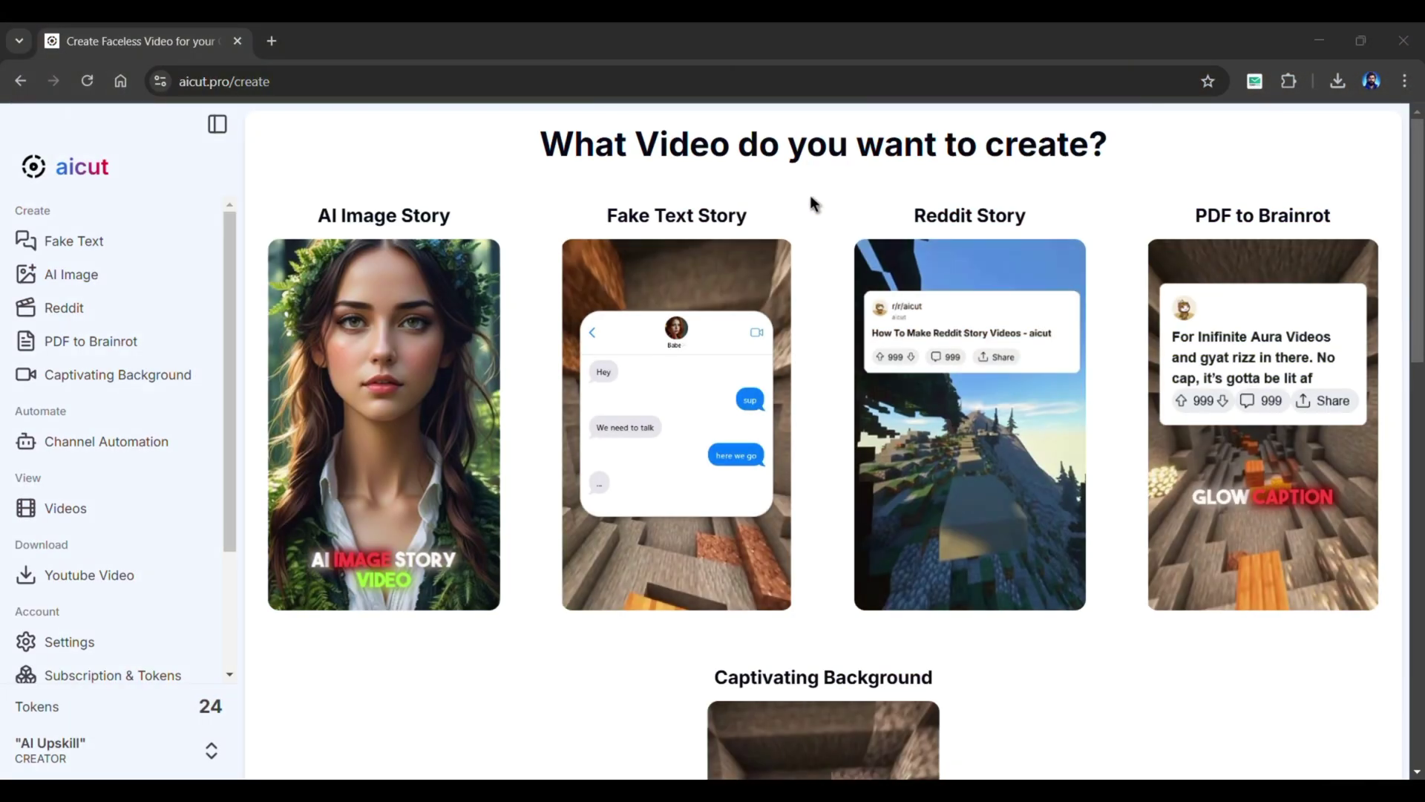
# Start a new fake text story and request a Brainrot Rizz script.
pyautogui.click(706, 346)
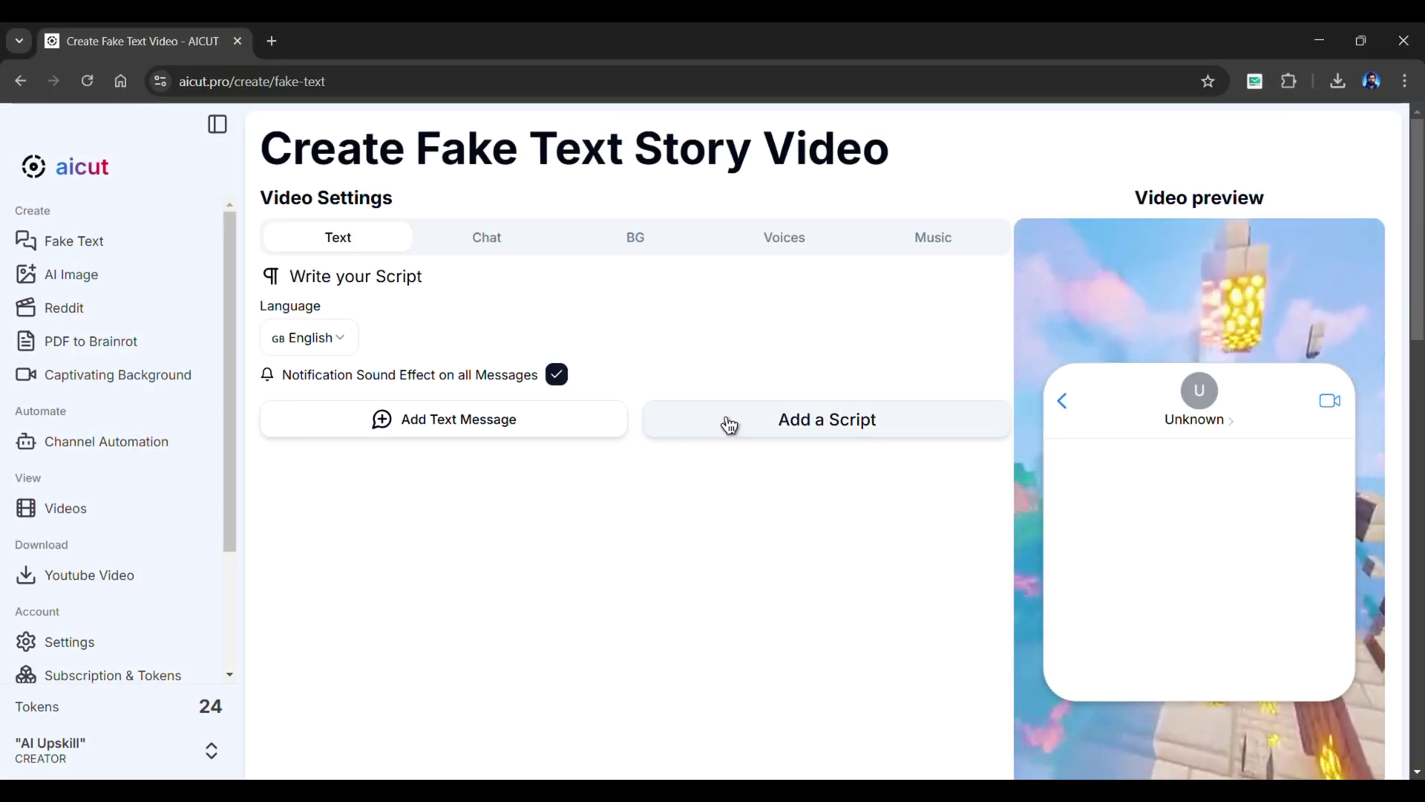
pyautogui.click(723, 419)
pyautogui.click(578, 438)
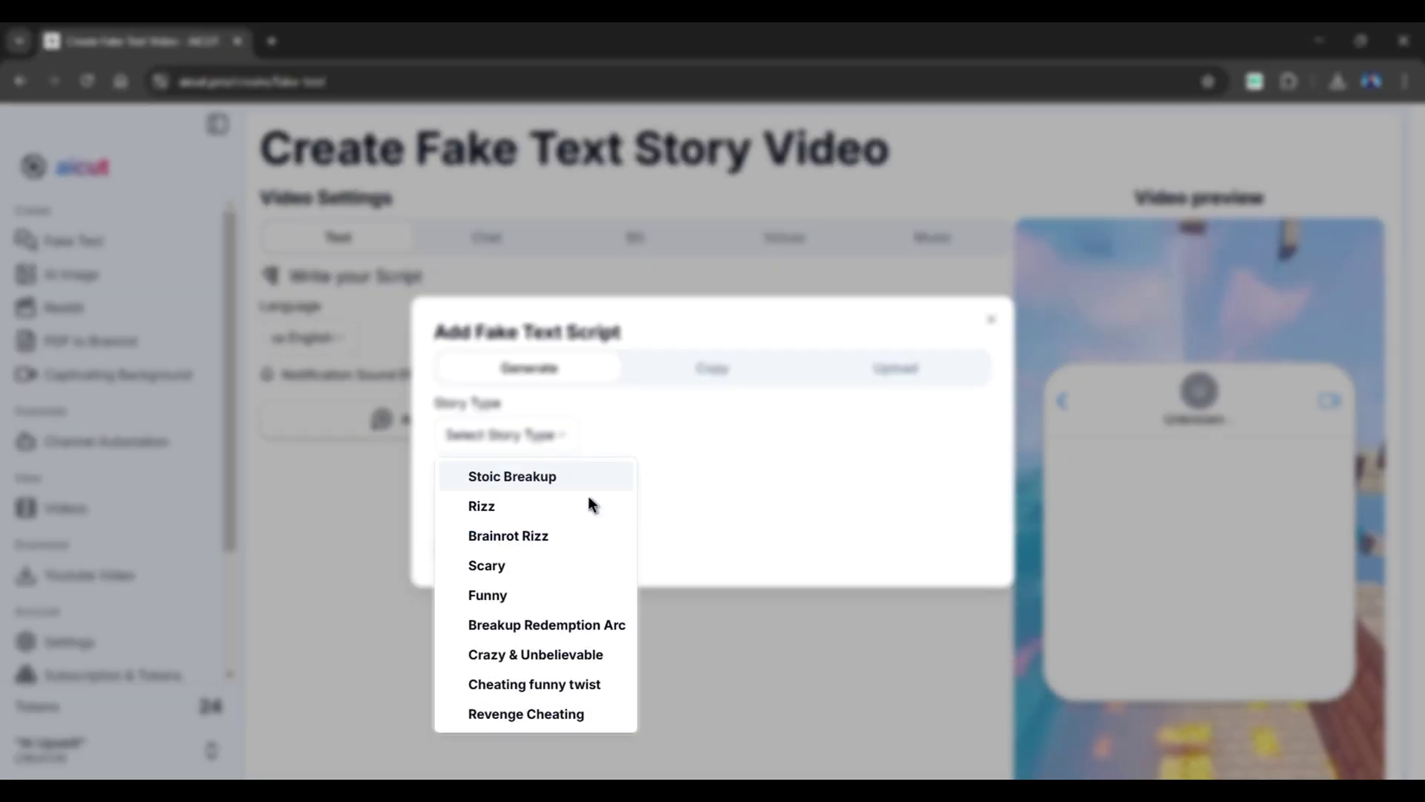
pyautogui.click(604, 541)
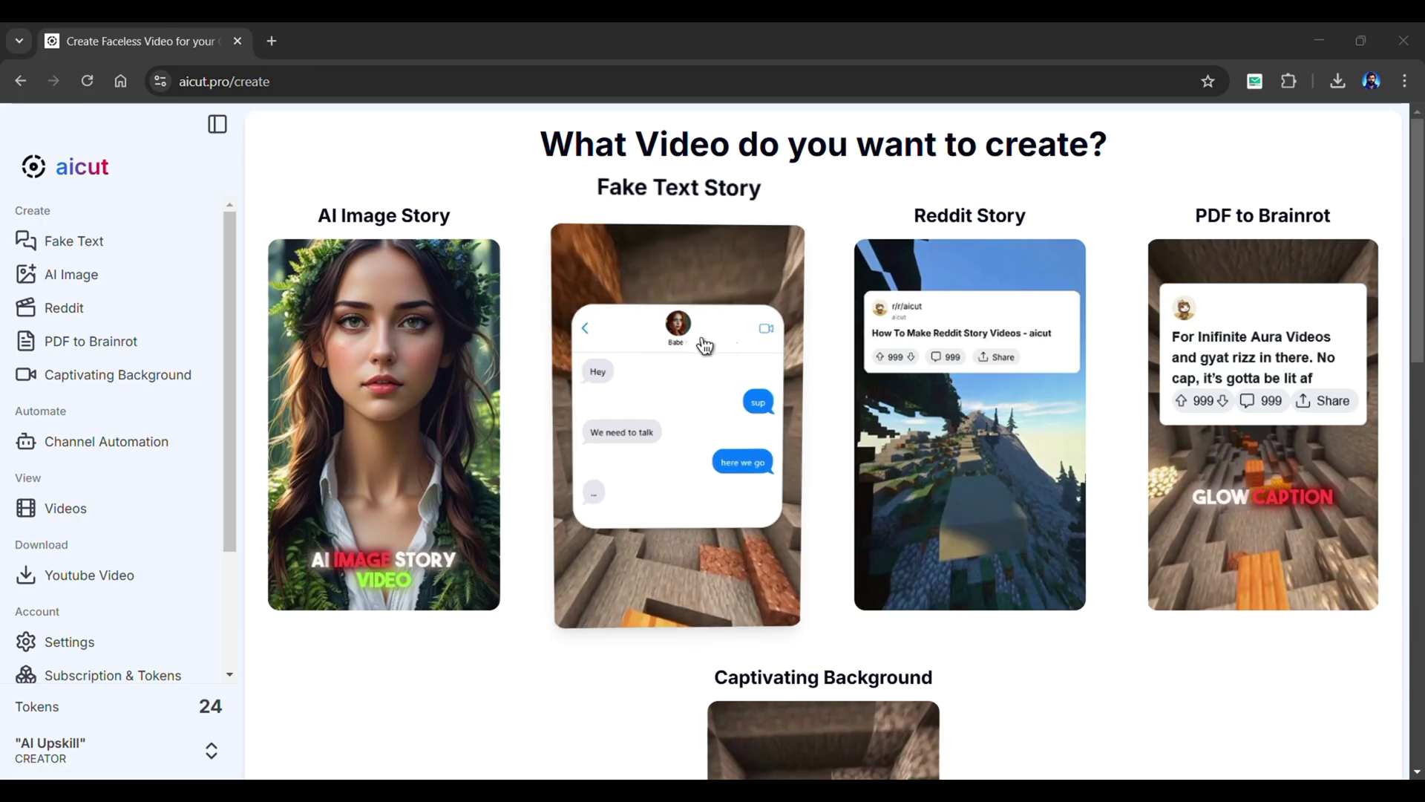
# Regenerate the Brainrot Rizz script, review it, and load it into the message rows.
pyautogui.click(706, 347)
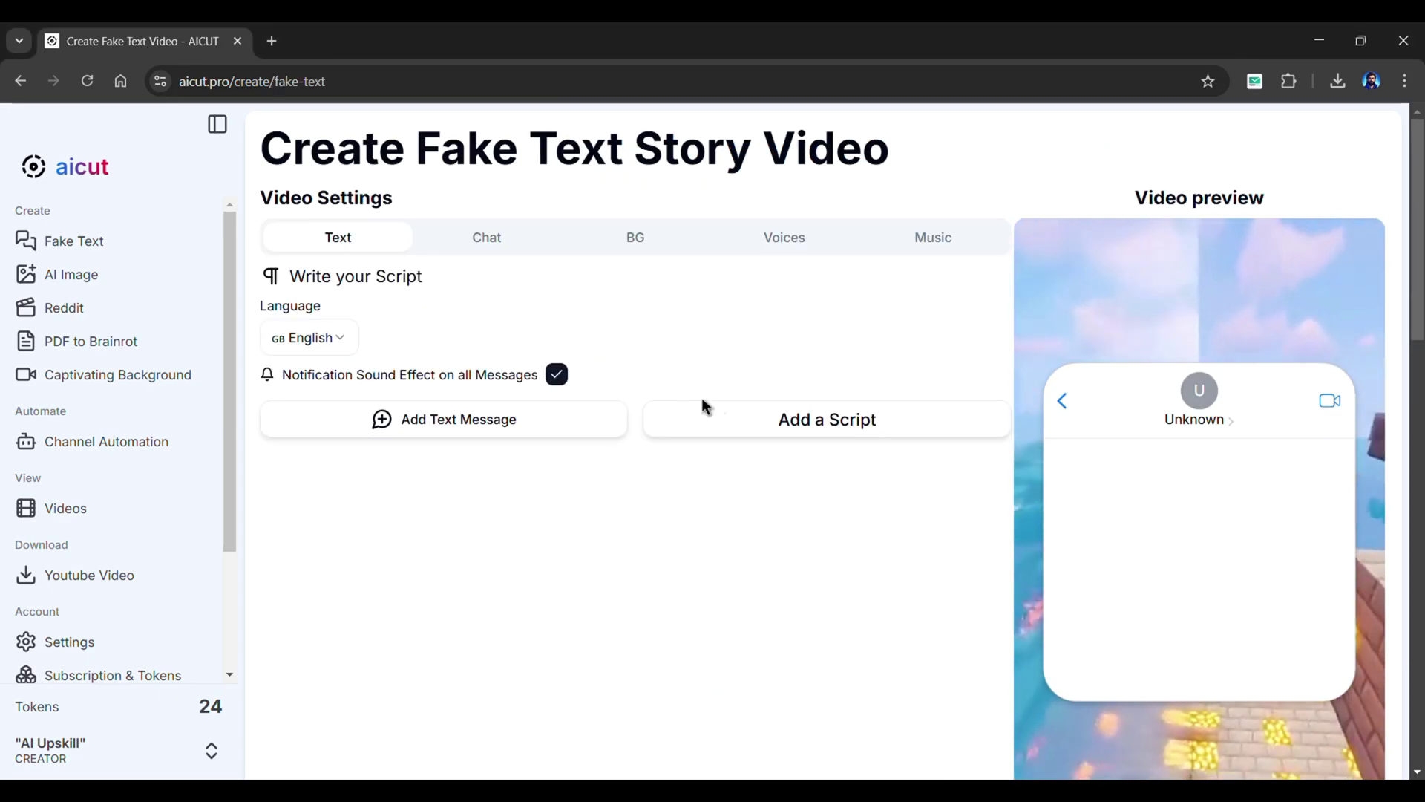
pyautogui.click(725, 425)
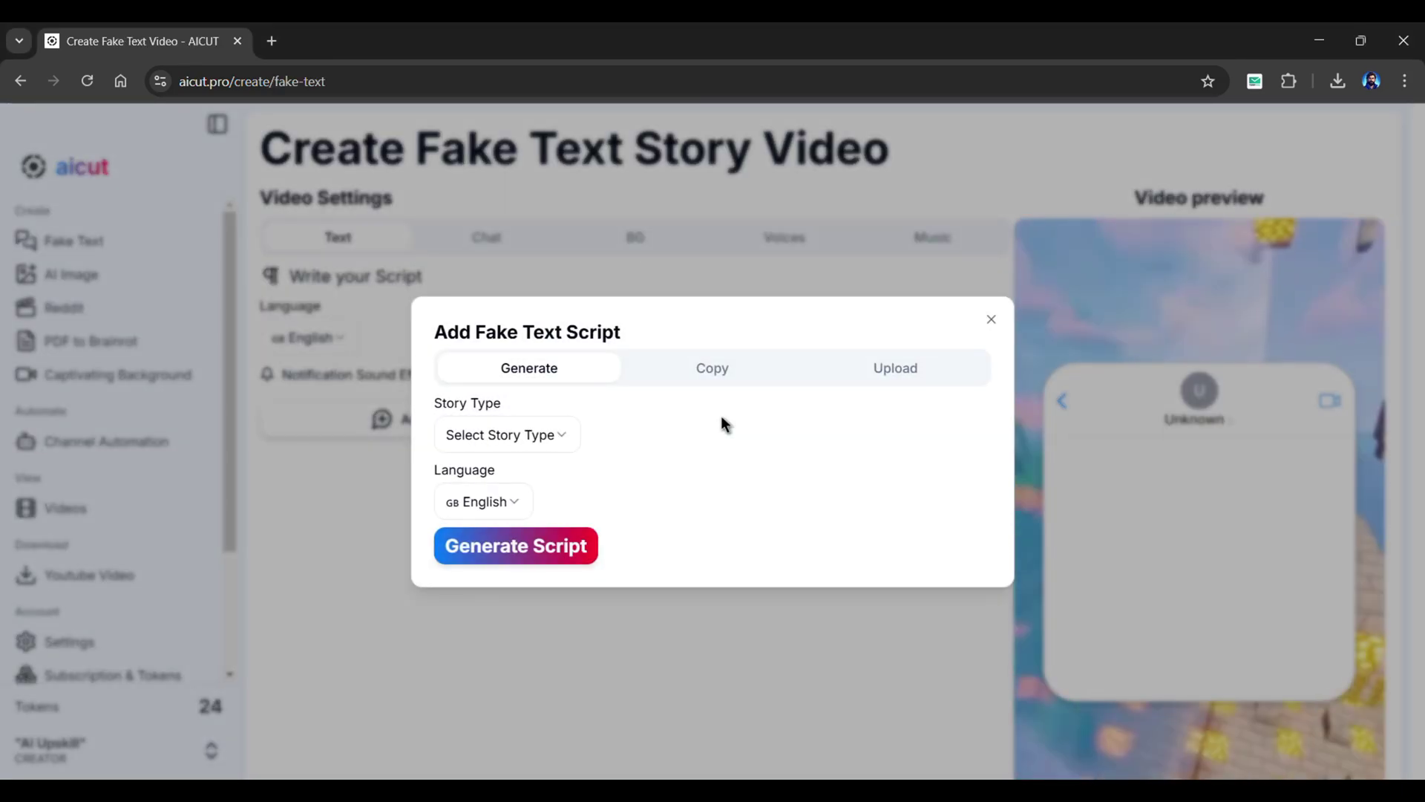
pyautogui.click(565, 448)
pyautogui.click(604, 541)
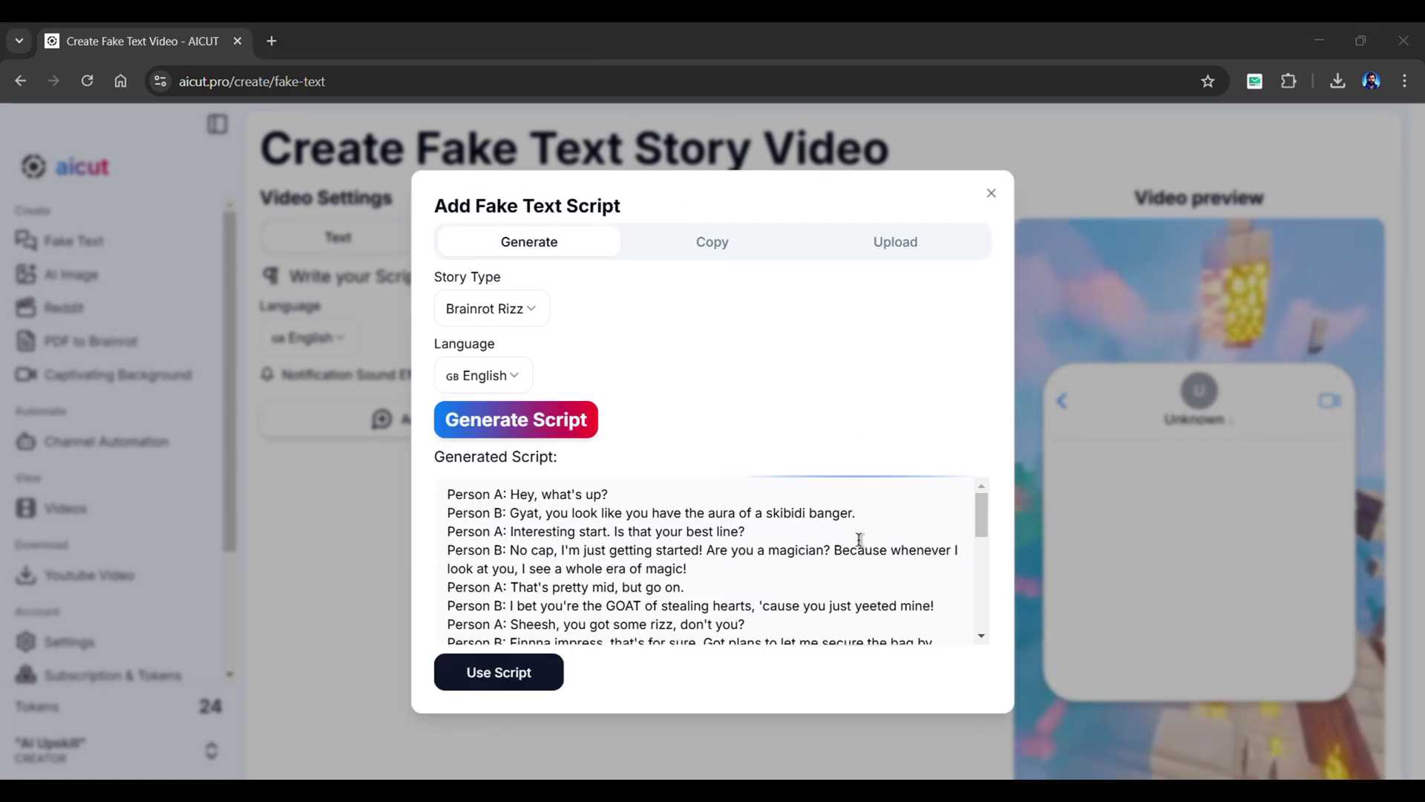
pyautogui.scroll(-2, 860, 540)
pyautogui.scroll(-4, 860, 540)
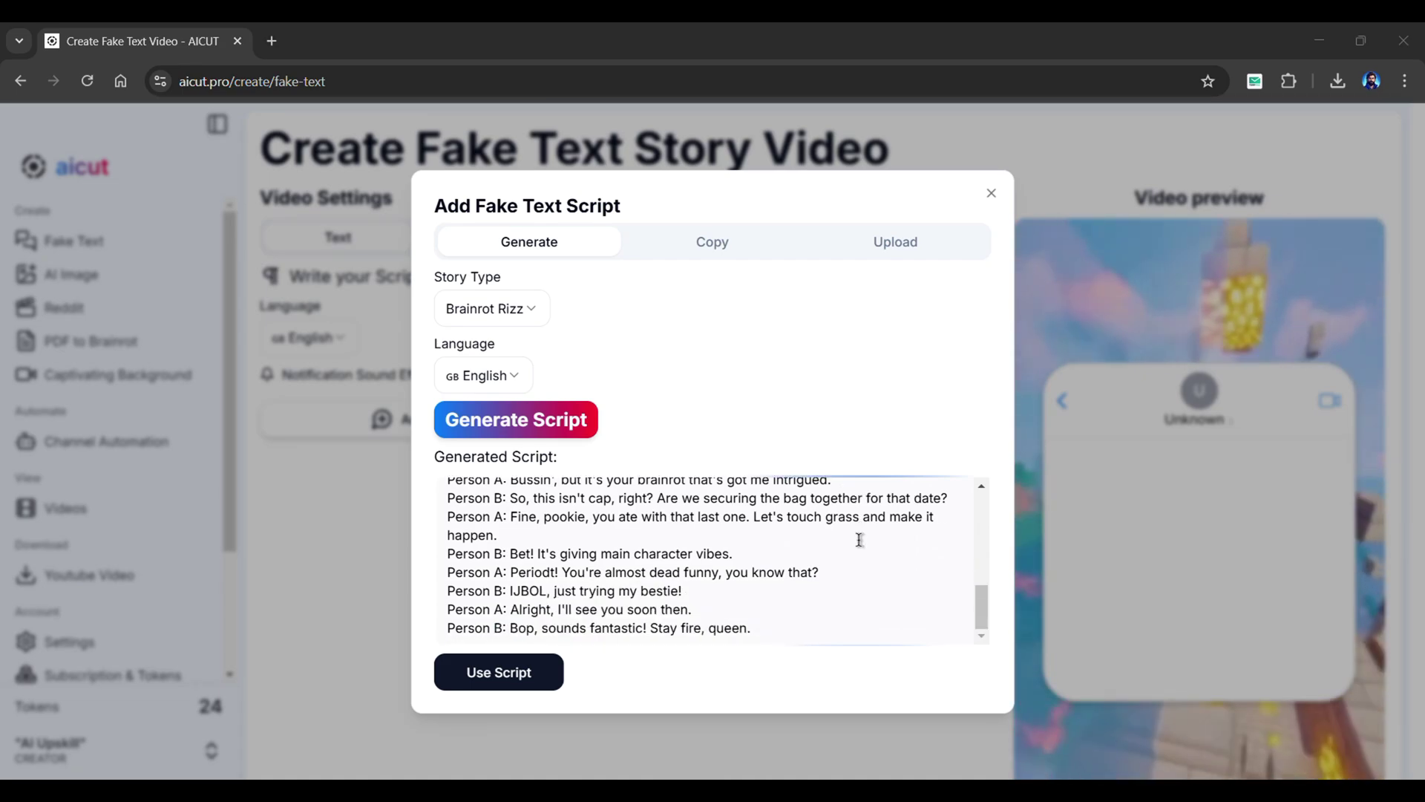
pyautogui.click(527, 682)
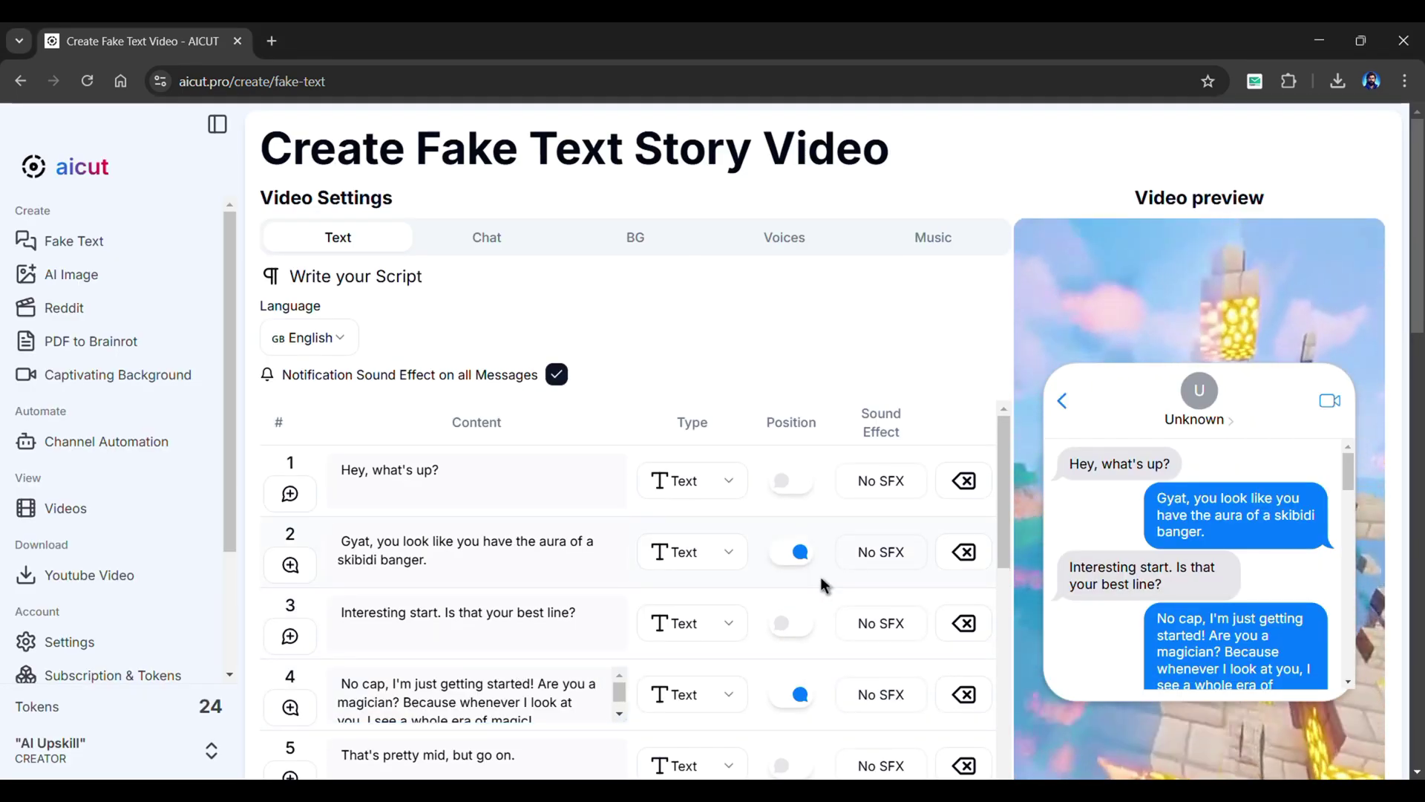
# Check row 1's sound effect and type options, keeping it plain Text with no SFX.
pyautogui.click(883, 482)
pyautogui.click(375, 317)
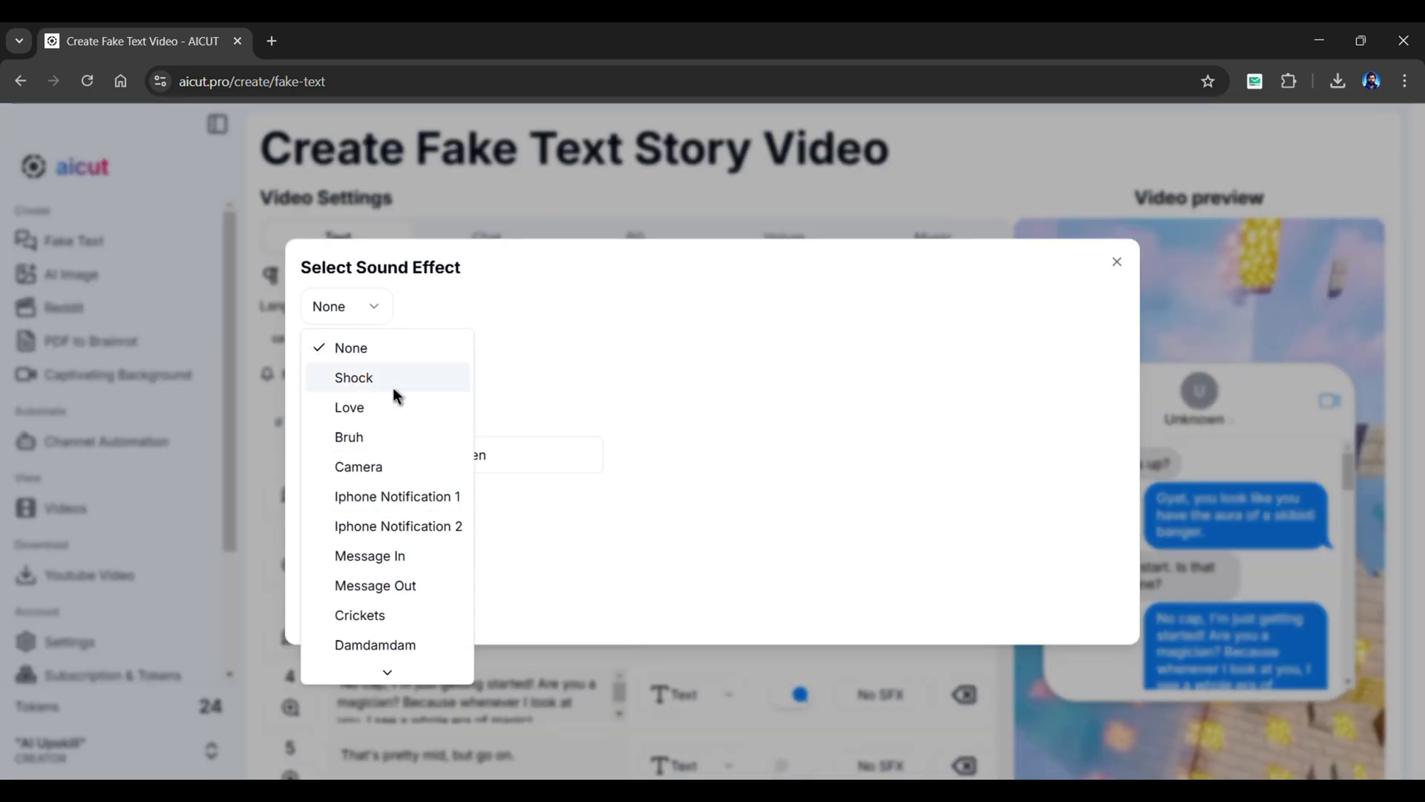
pyautogui.click(1076, 280)
pyautogui.click(1116, 262)
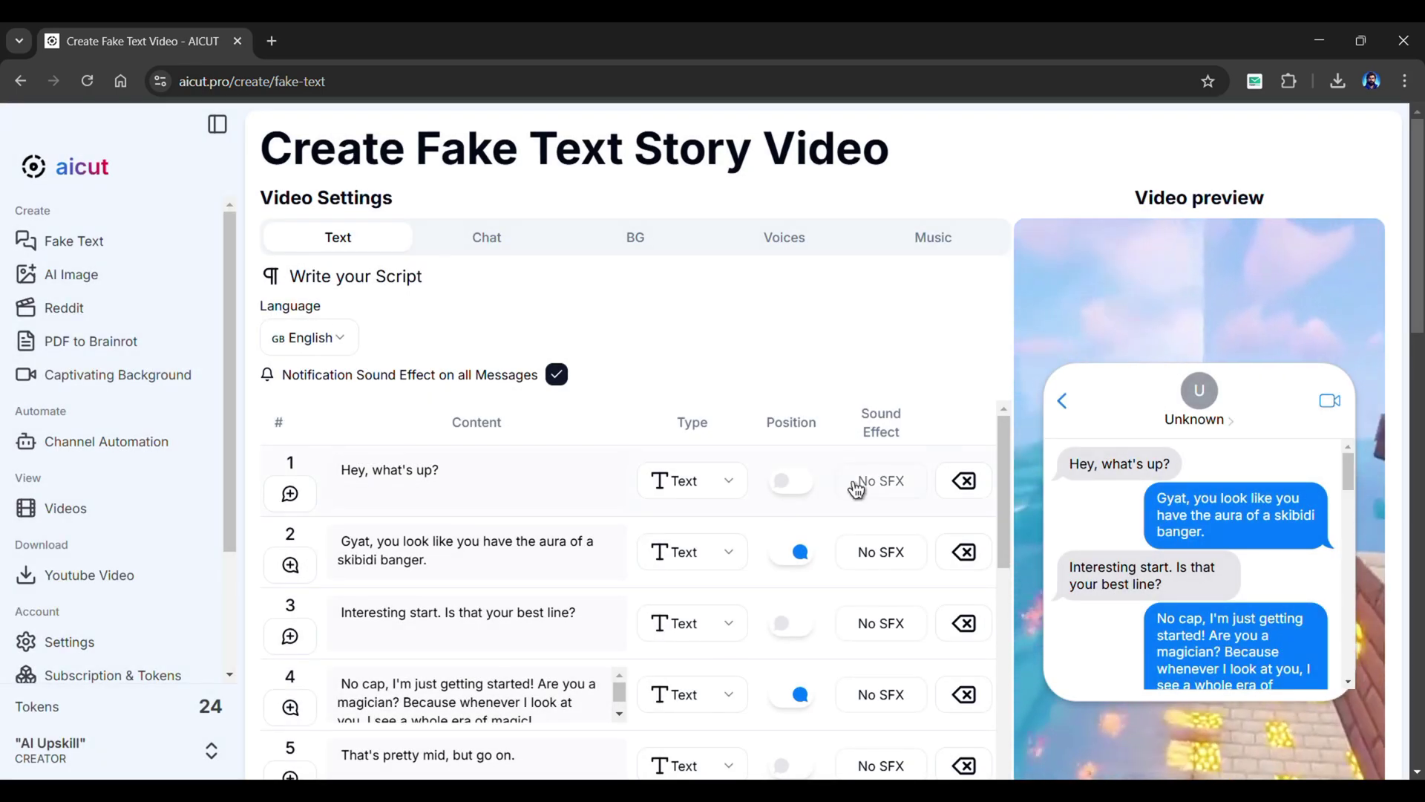
pyautogui.click(693, 483)
pyautogui.click(701, 524)
pyautogui.scroll(-1, 714, 494)
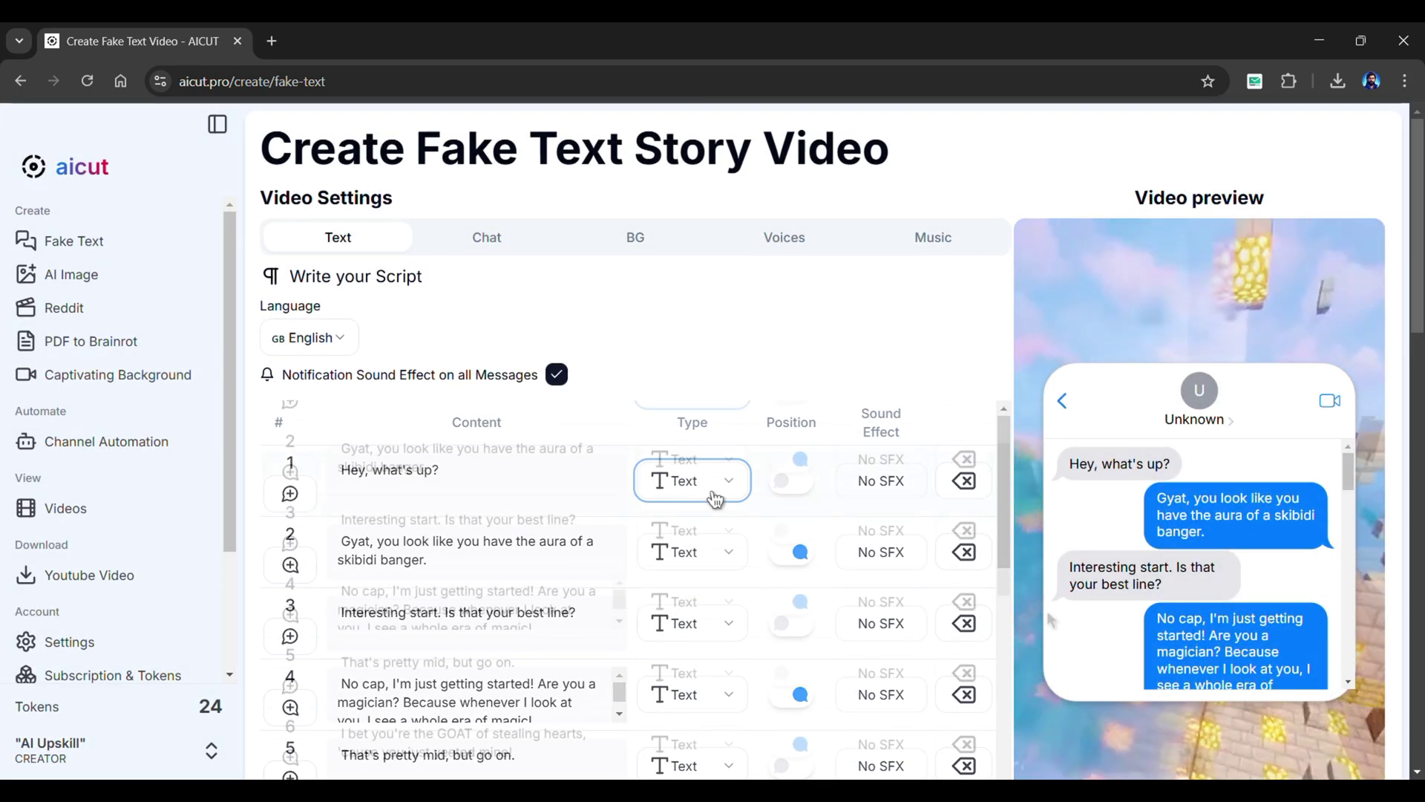
# Rename the contact to 'Crush' and generate an AI portrait avatar for it.
pyautogui.click(483, 247)
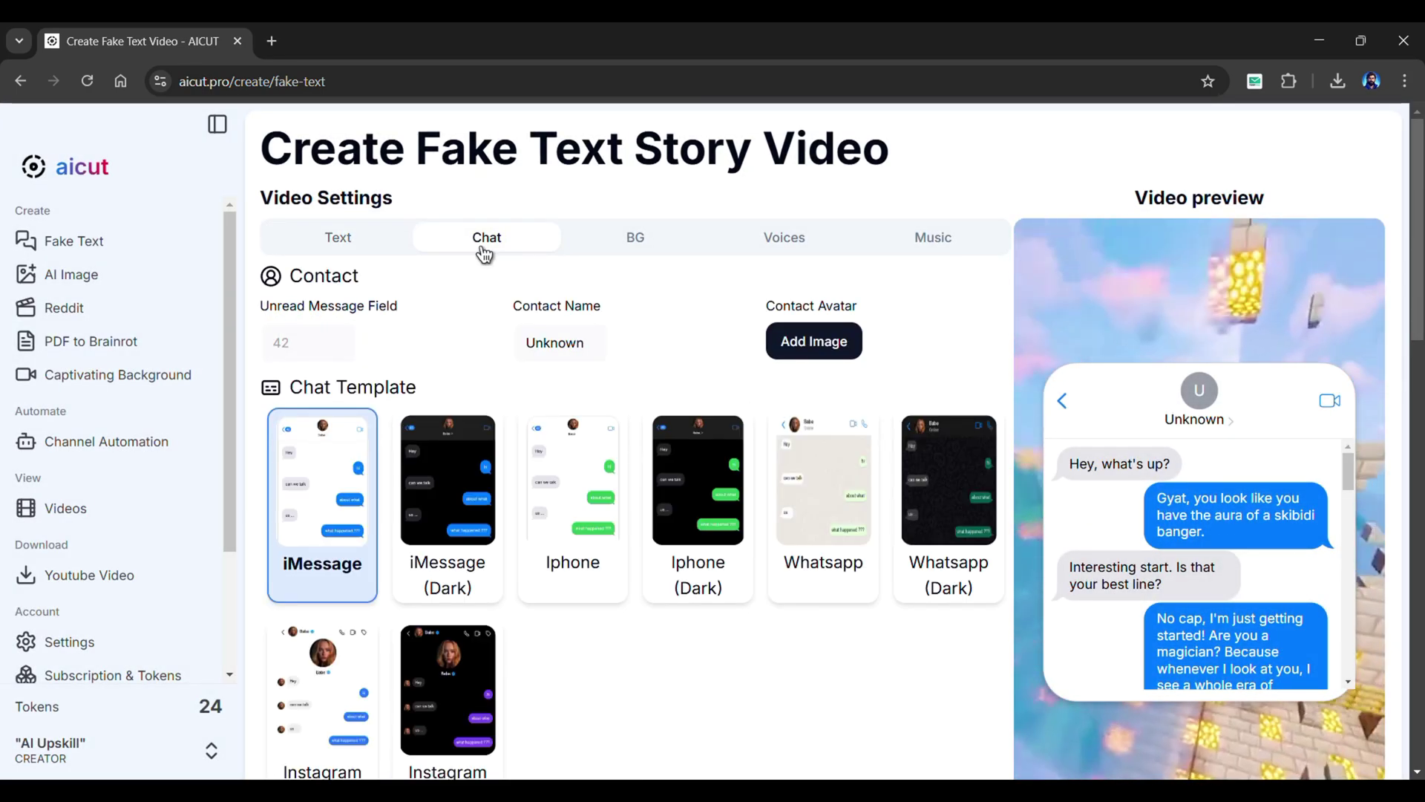
pyautogui.doubleClick(566, 341)
pyautogui.write('Crush')
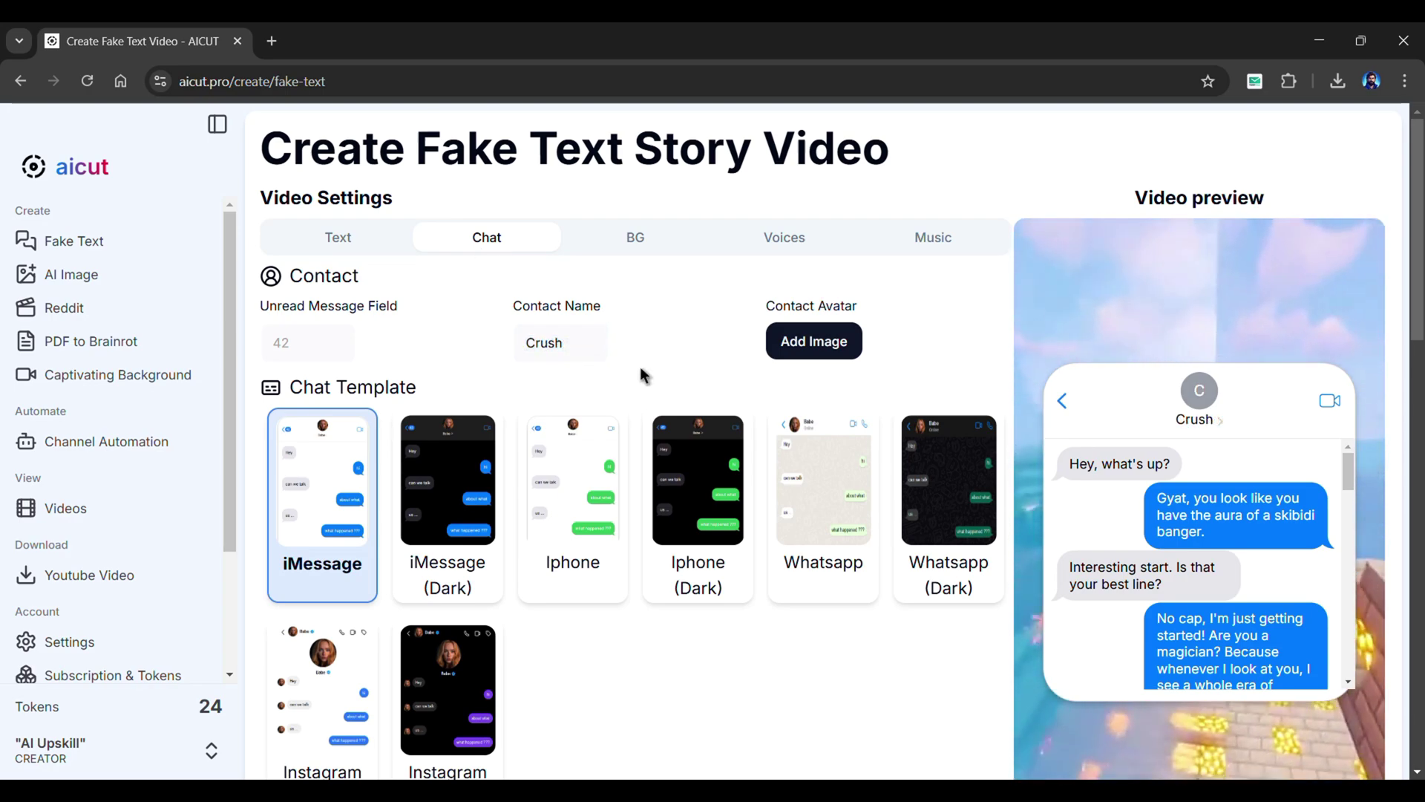
pyautogui.click(803, 355)
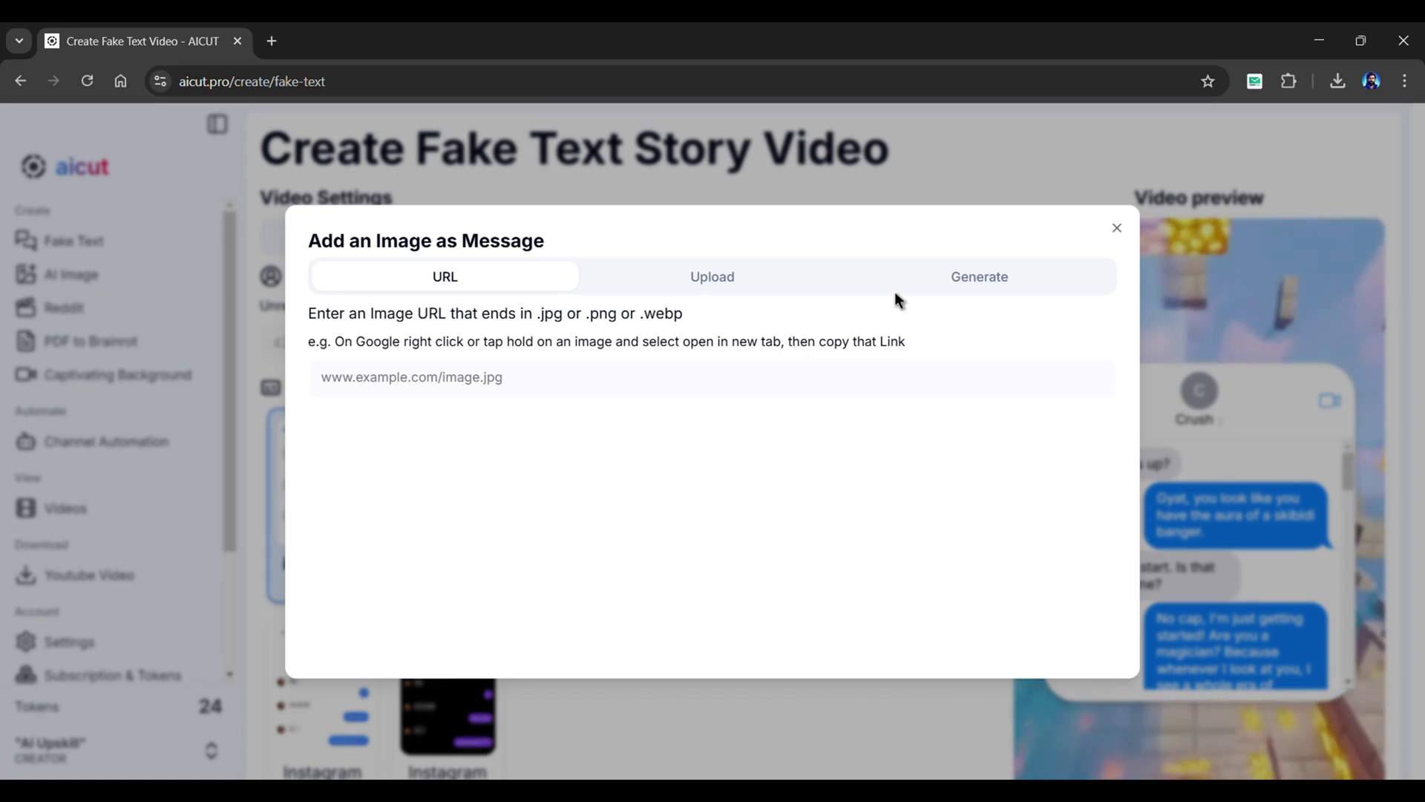
pyautogui.click(937, 286)
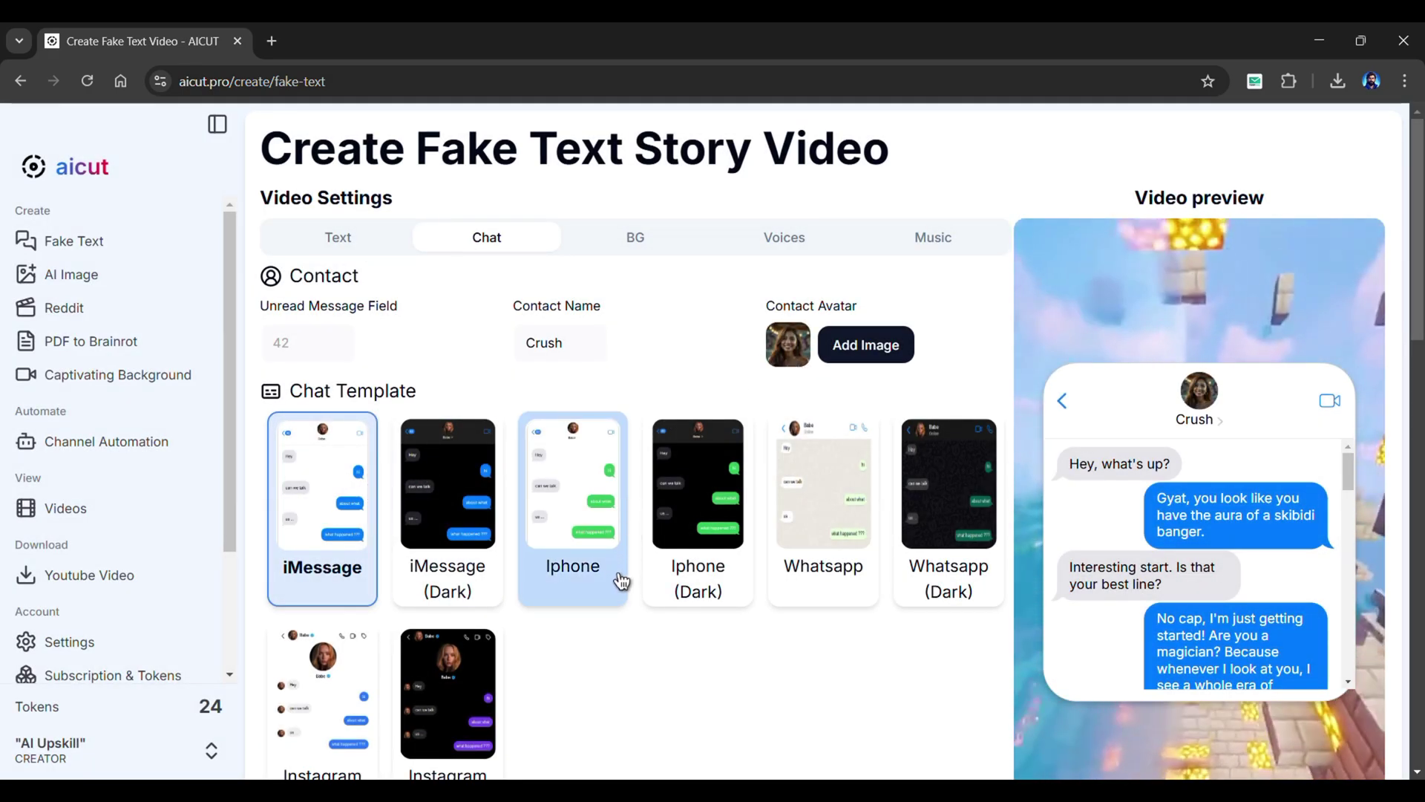
# Choose the Iphone (Dark) chat template.
pyautogui.scroll(-1, 658, 628)
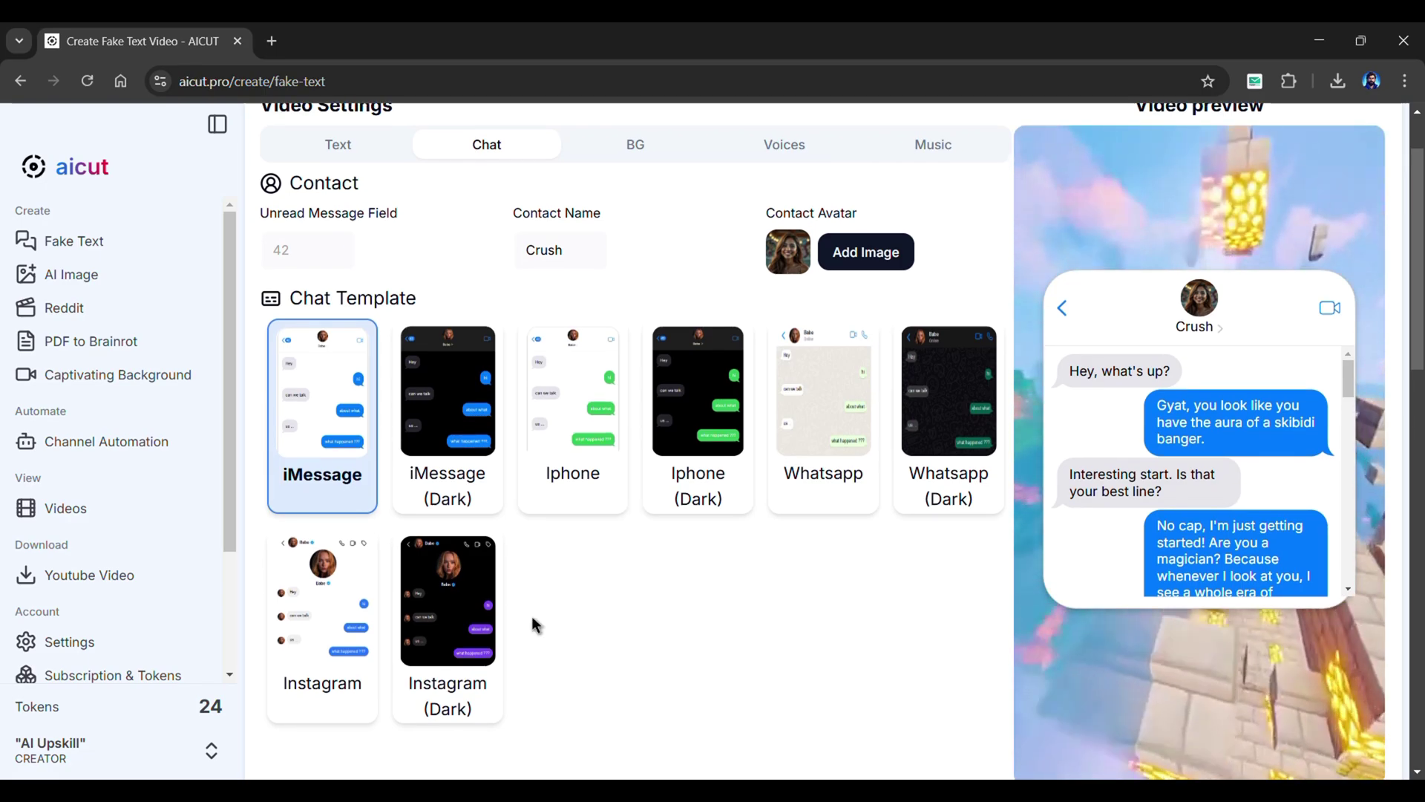
pyautogui.scroll(1, 631, 631)
pyautogui.click(724, 579)
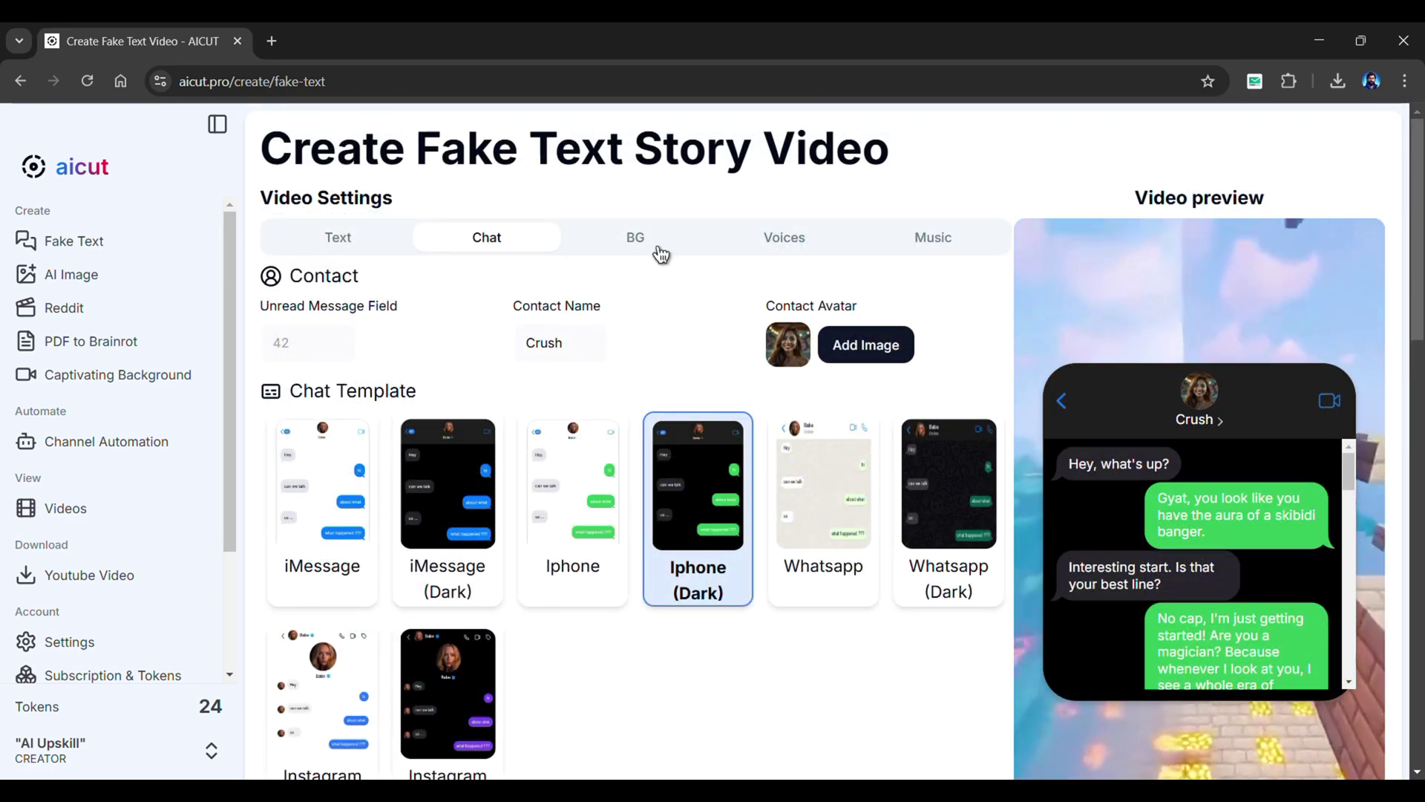
pyautogui.click(656, 239)
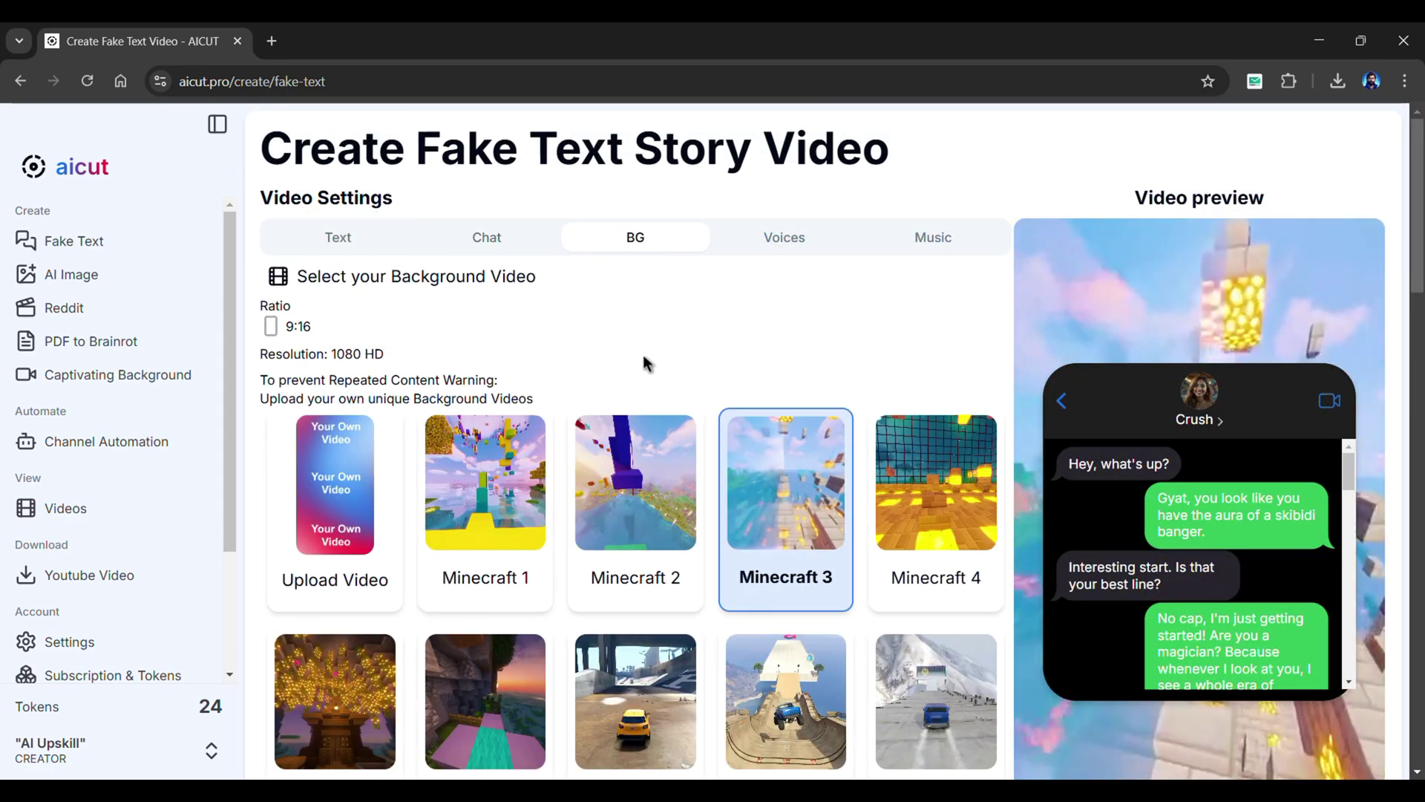
# Make GTA 3 the background video.
pyautogui.scroll(-4, 668, 386)
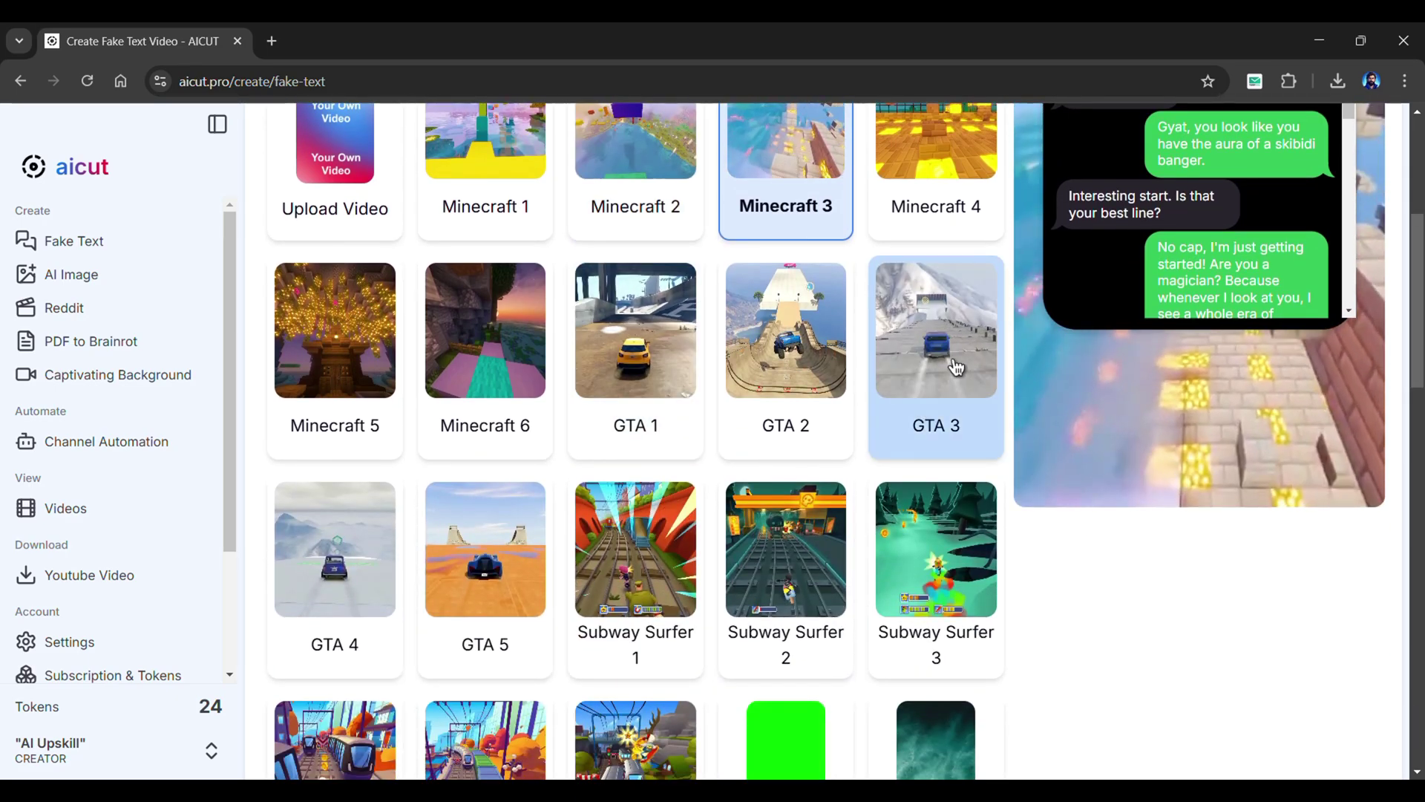
pyautogui.click(961, 375)
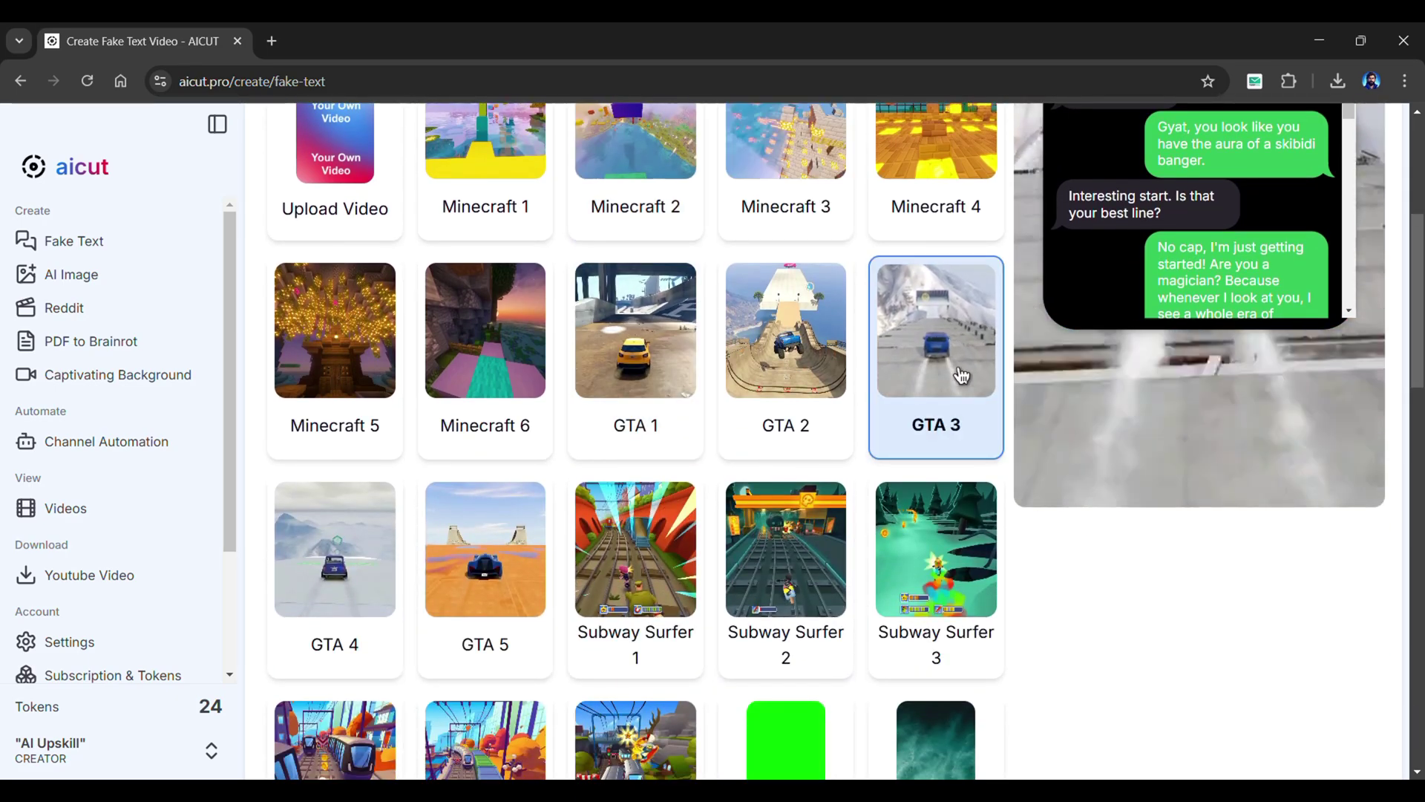
pyautogui.scroll(5, 965, 386)
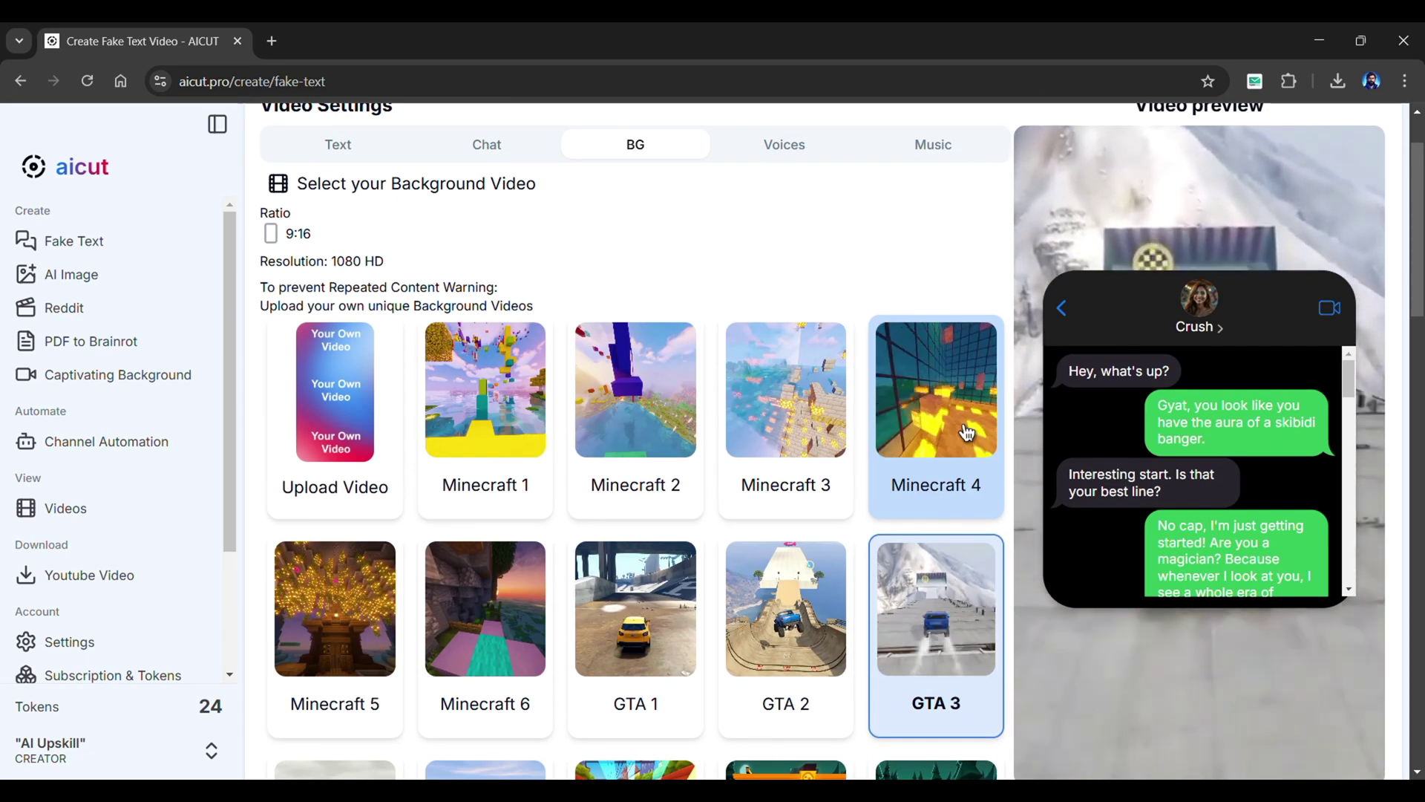
# Set Elevenlabs Rachel as the left voice and Alex at Fast speed as the right voice.
pyautogui.click(800, 235)
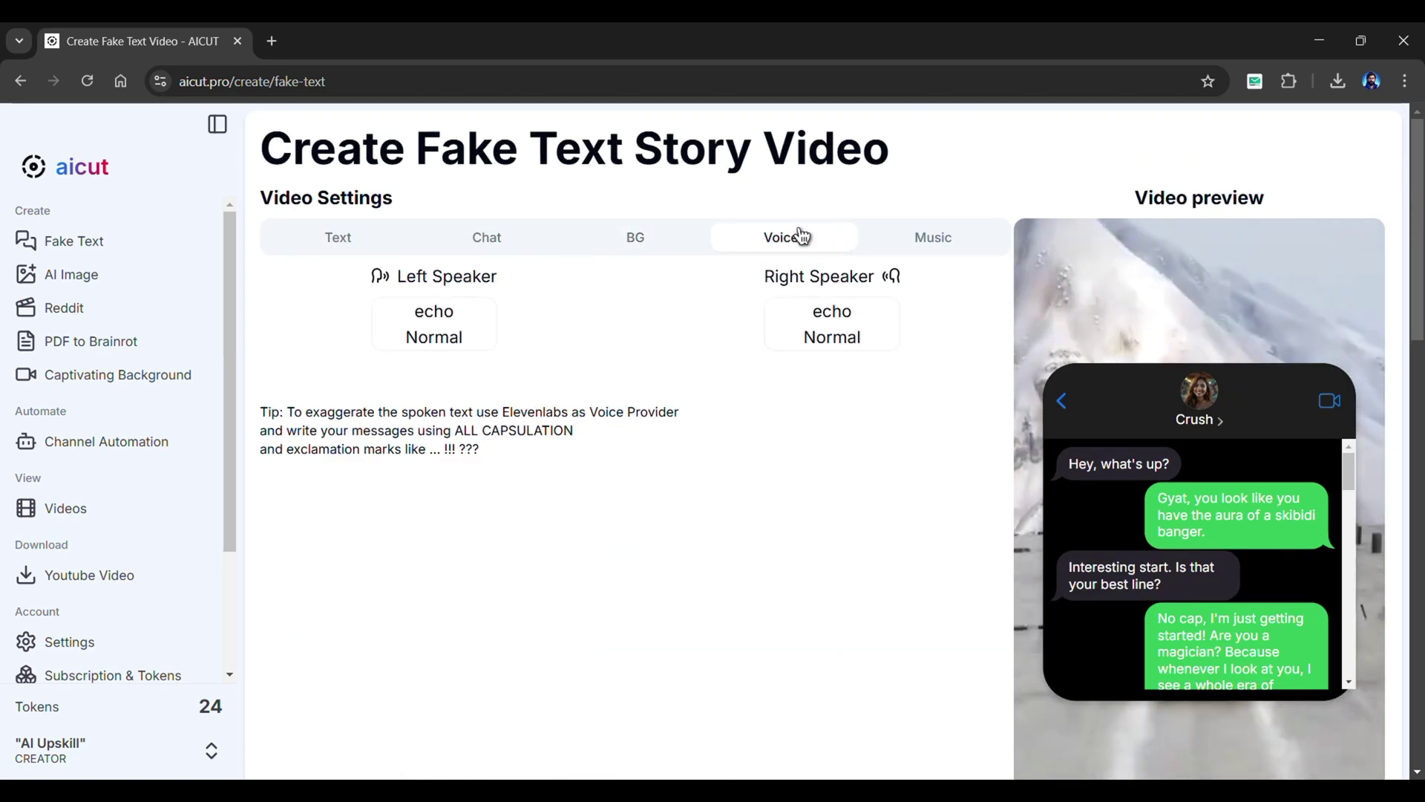
pyautogui.click(409, 321)
pyautogui.click(586, 281)
pyautogui.scroll(-4, 800, 476)
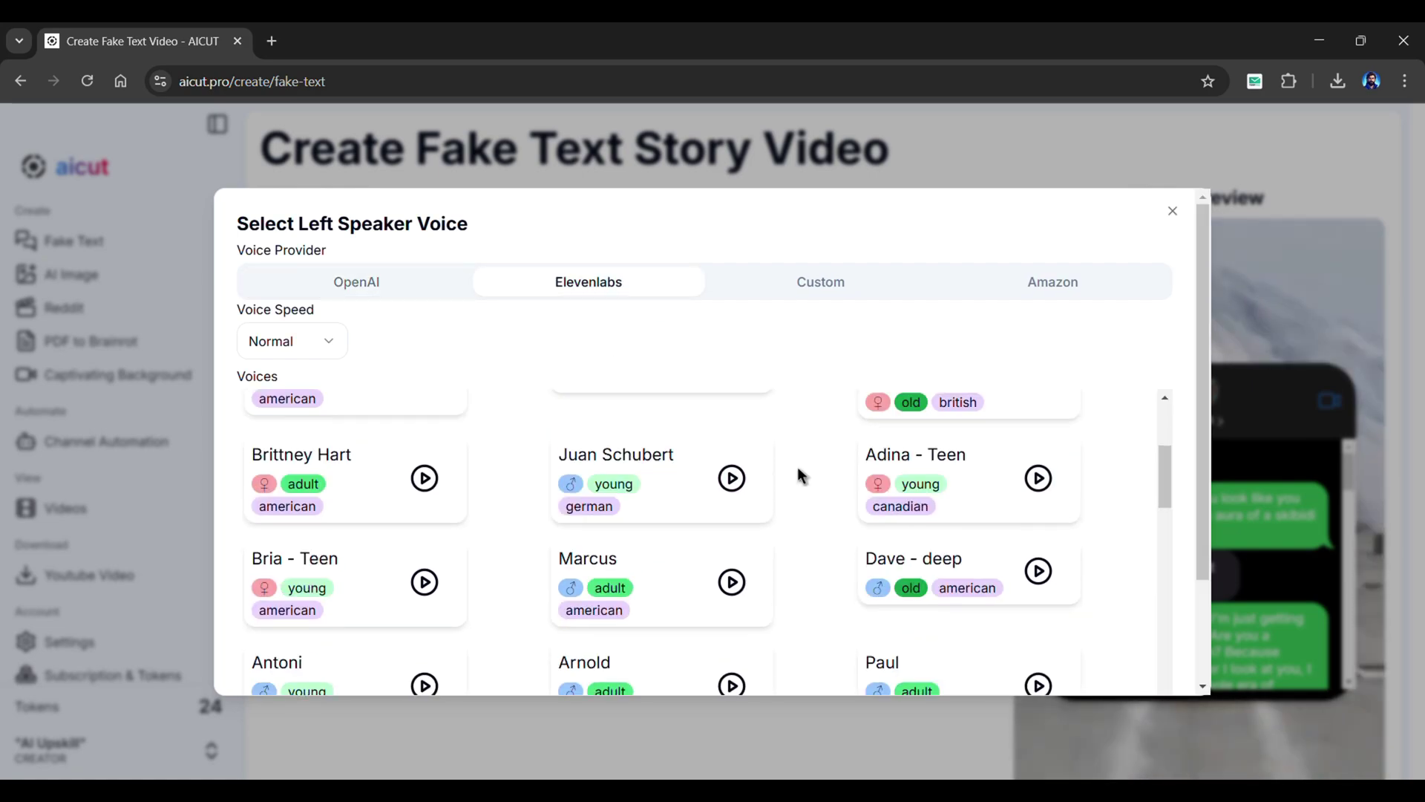
pyautogui.scroll(-3, 801, 475)
pyautogui.click(465, 500)
pyautogui.click(424, 502)
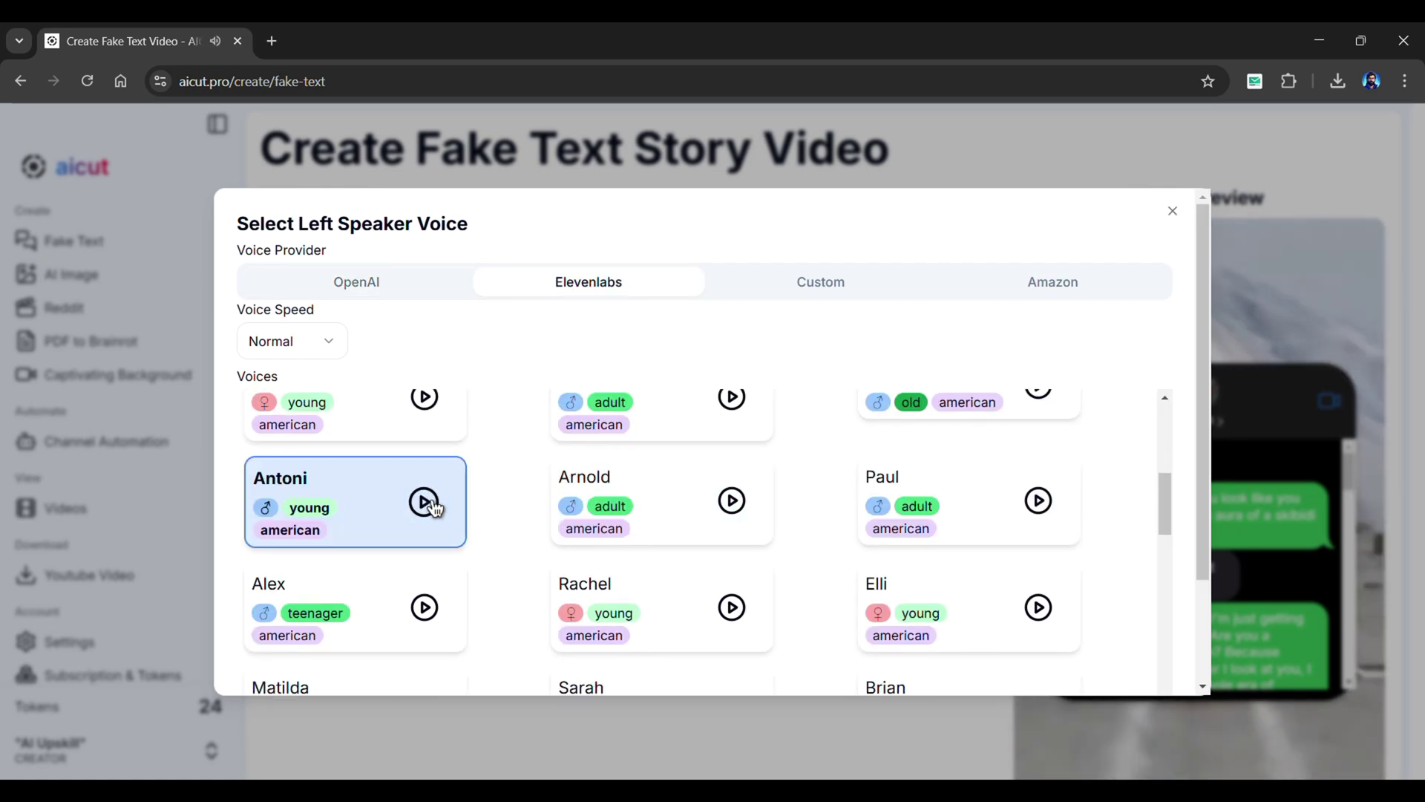
pyautogui.scroll(-2, 435, 507)
pyautogui.click(430, 514)
pyautogui.click(752, 517)
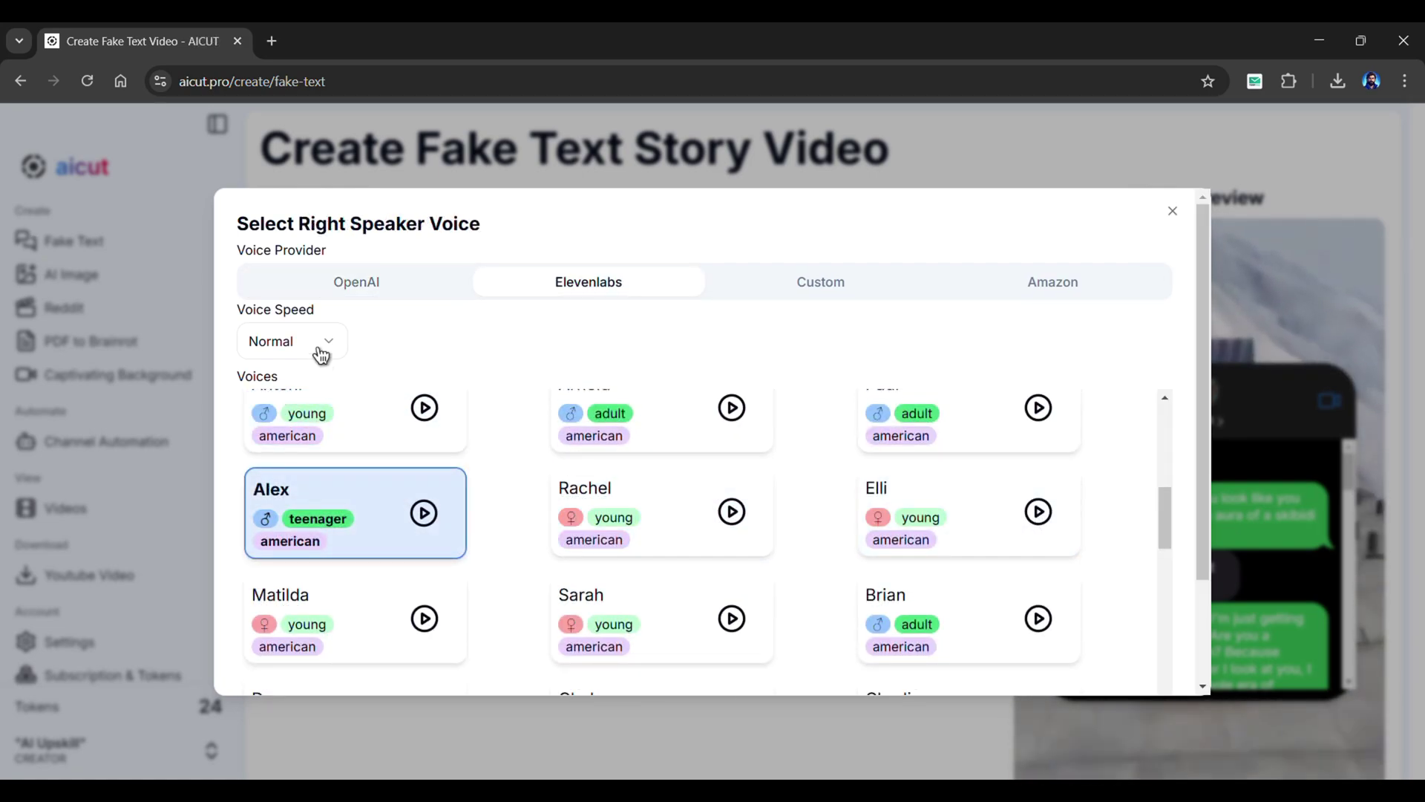
pyautogui.click(285, 414)
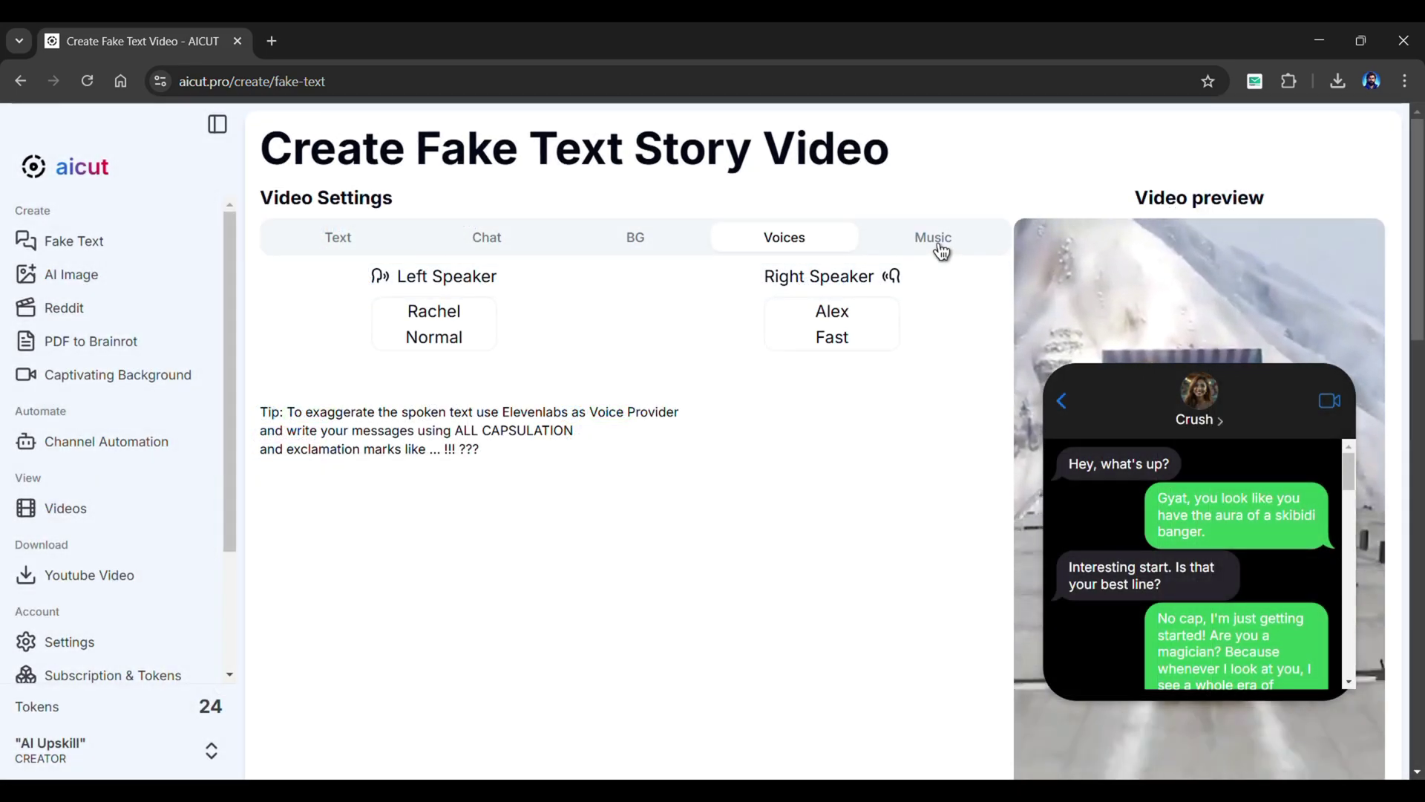
pyautogui.click(935, 247)
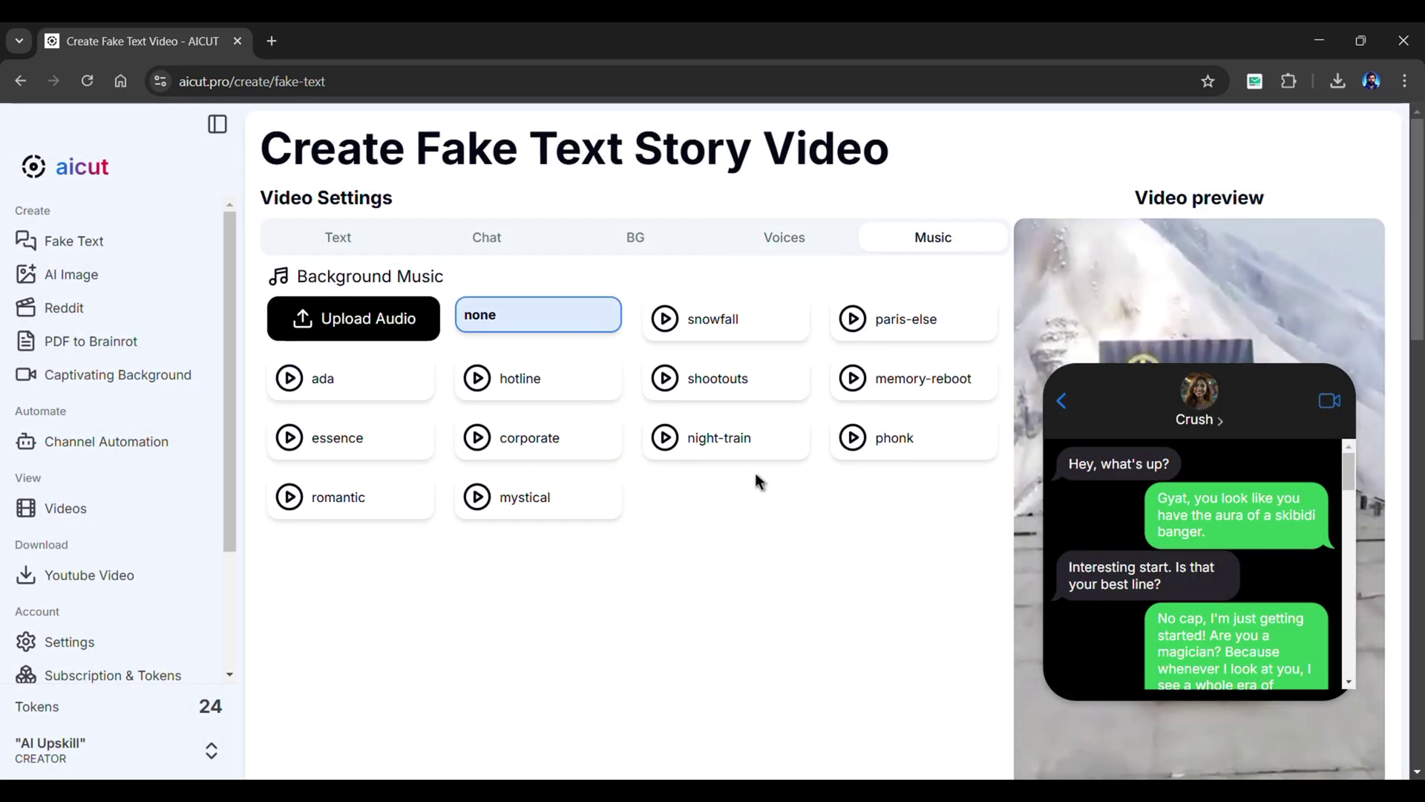
# Add snowfall as background music and start creating the Crush story video for 1 token.
pyautogui.click(740, 334)
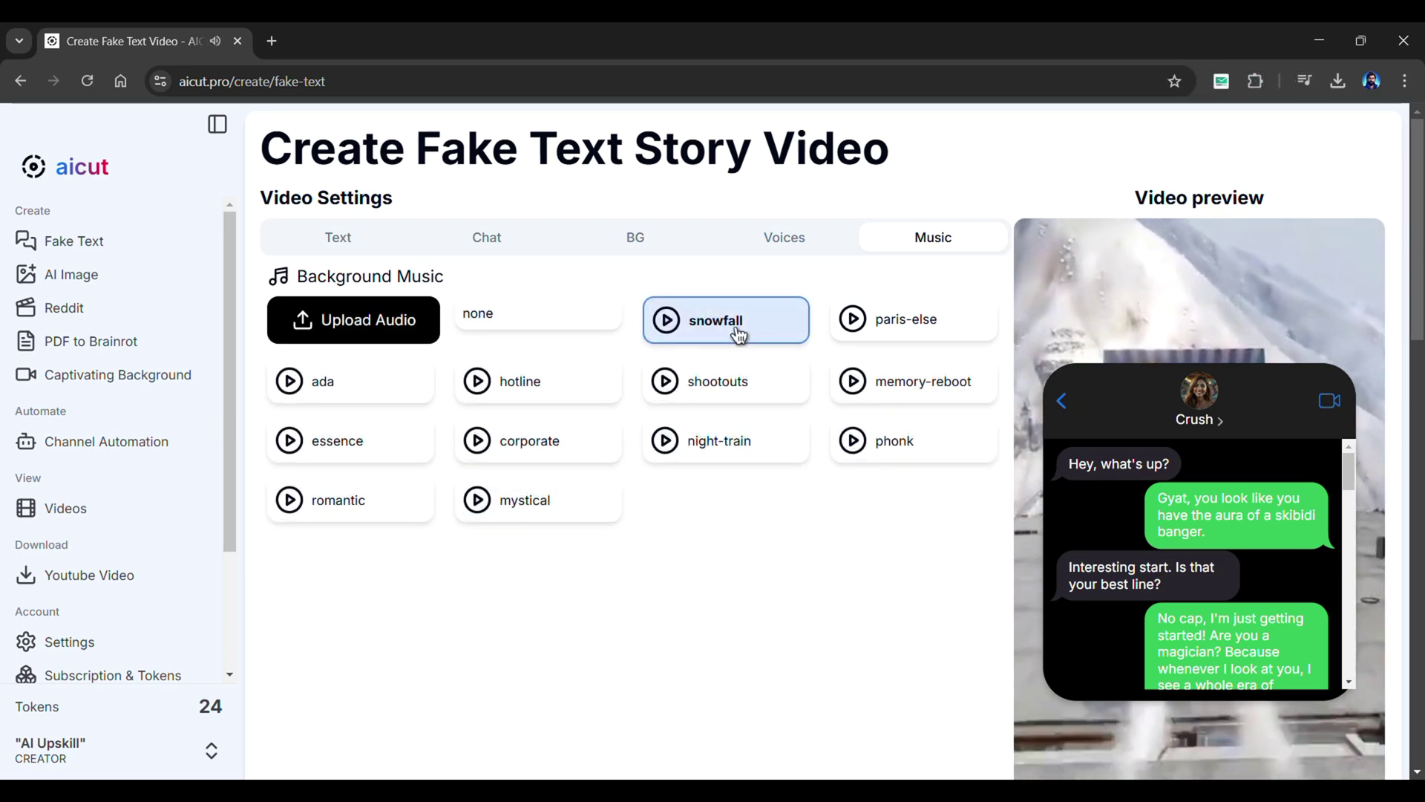
pyautogui.scroll(-6, 757, 475)
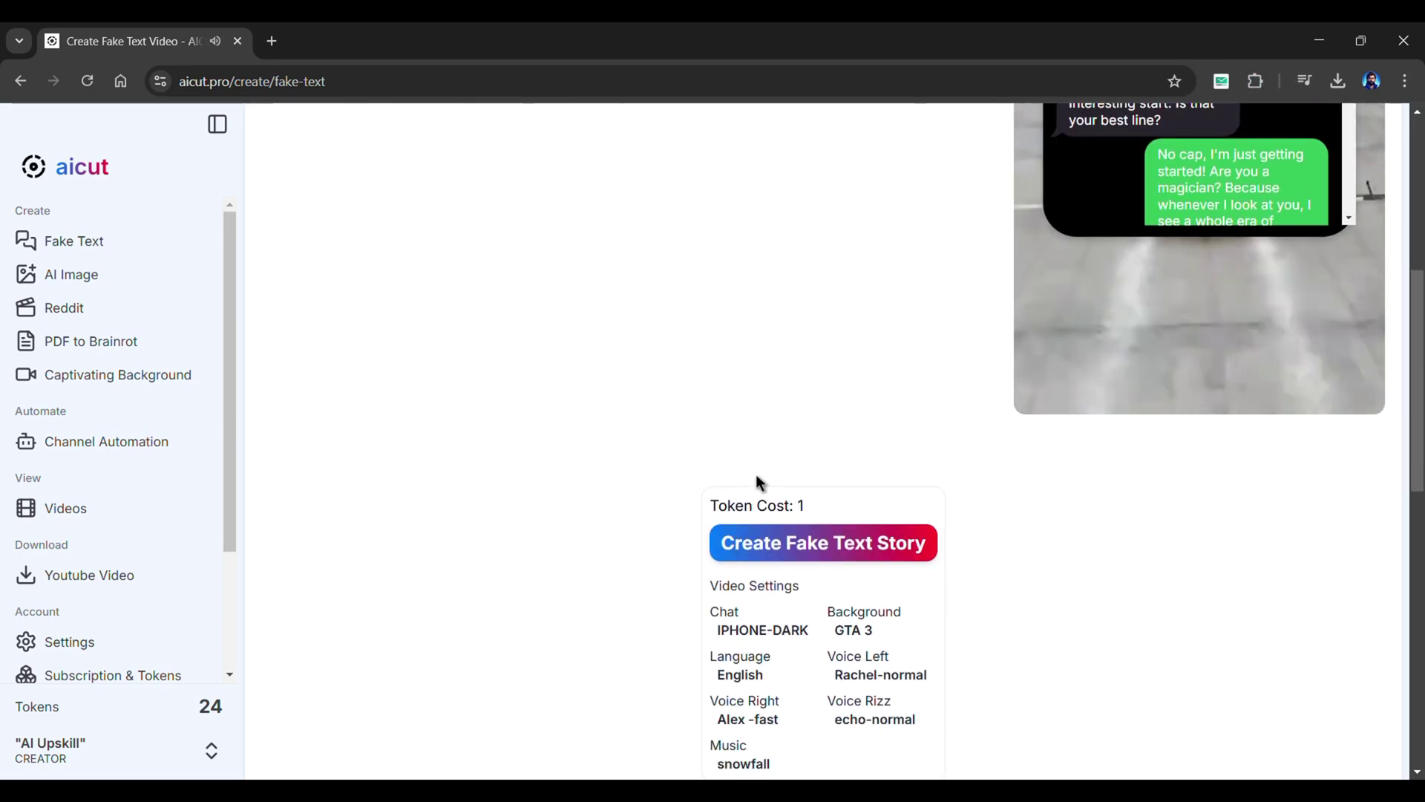
pyautogui.scroll(-2, 760, 482)
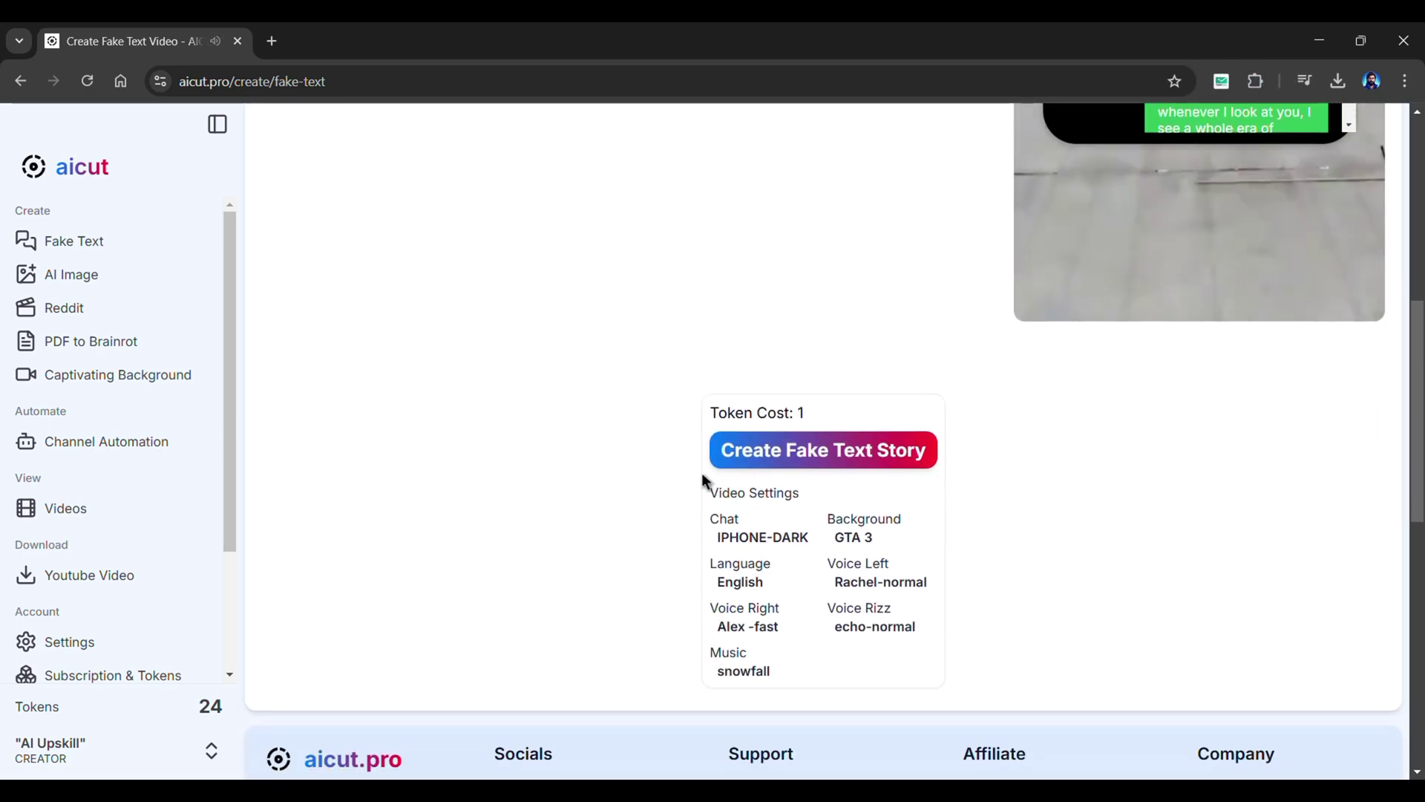
pyautogui.click(846, 457)
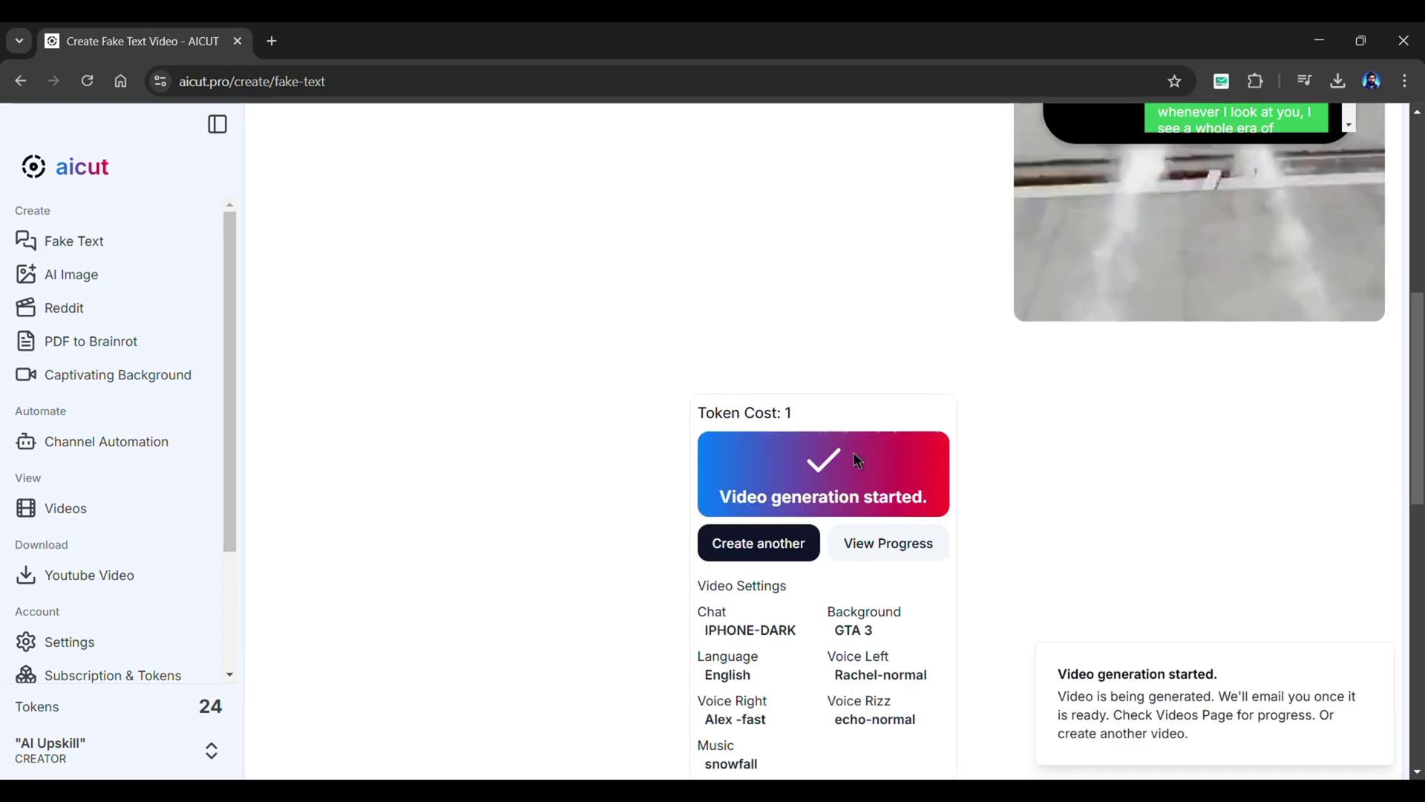
# Check generation progress and download the finished video 7.
pyautogui.click(869, 545)
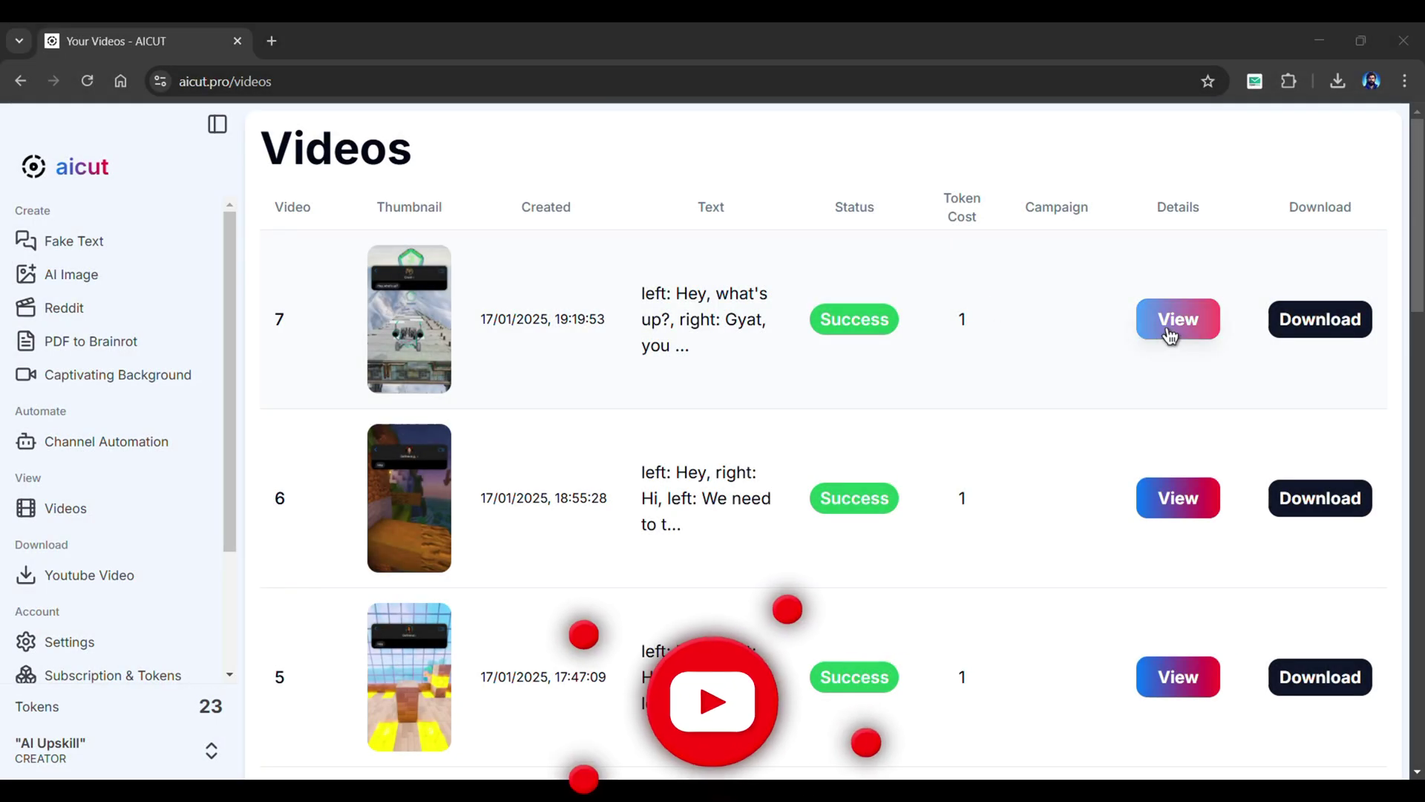
pyautogui.click(1314, 332)
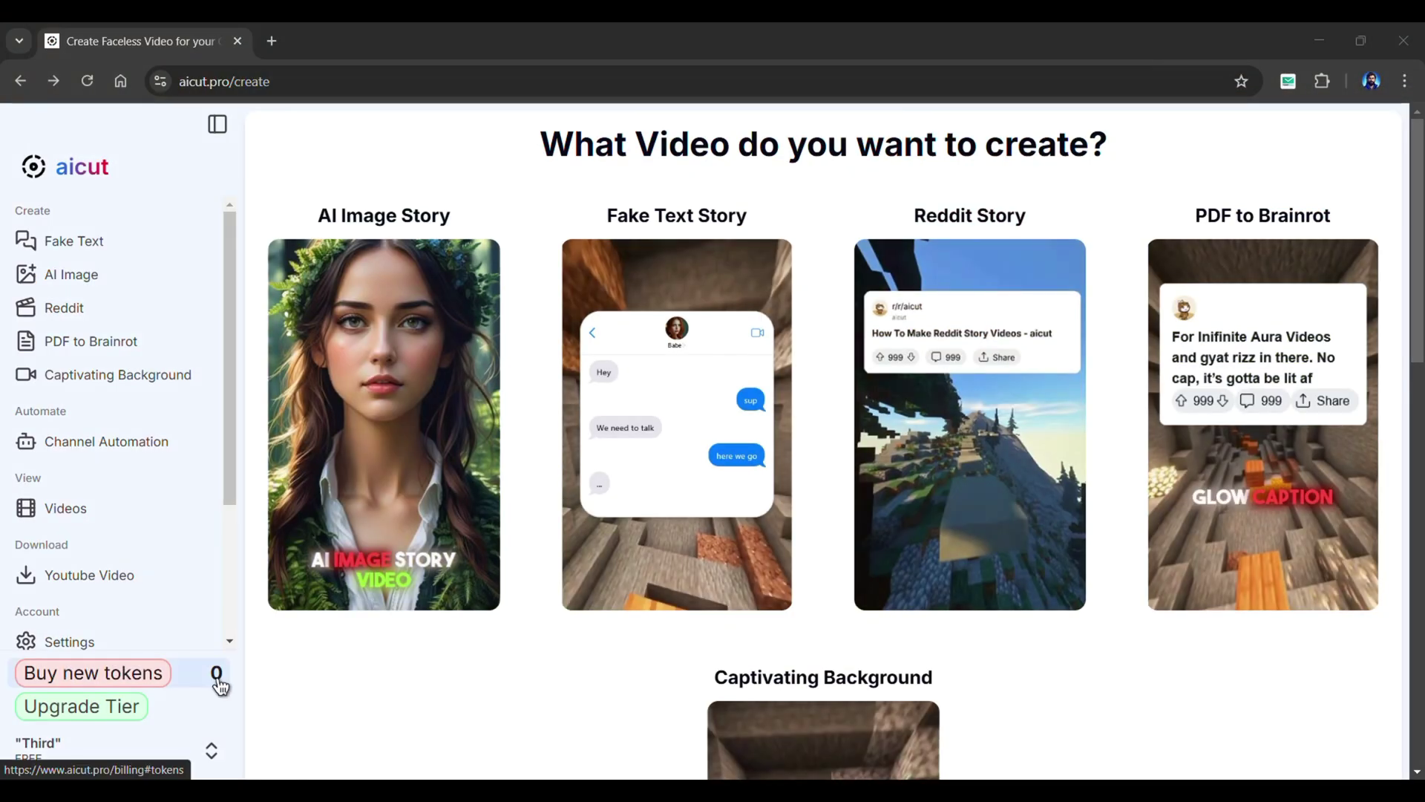
# Submit /freetoken in the free-video-token channel of aicut's Discord.
pyautogui.click(116, 626)
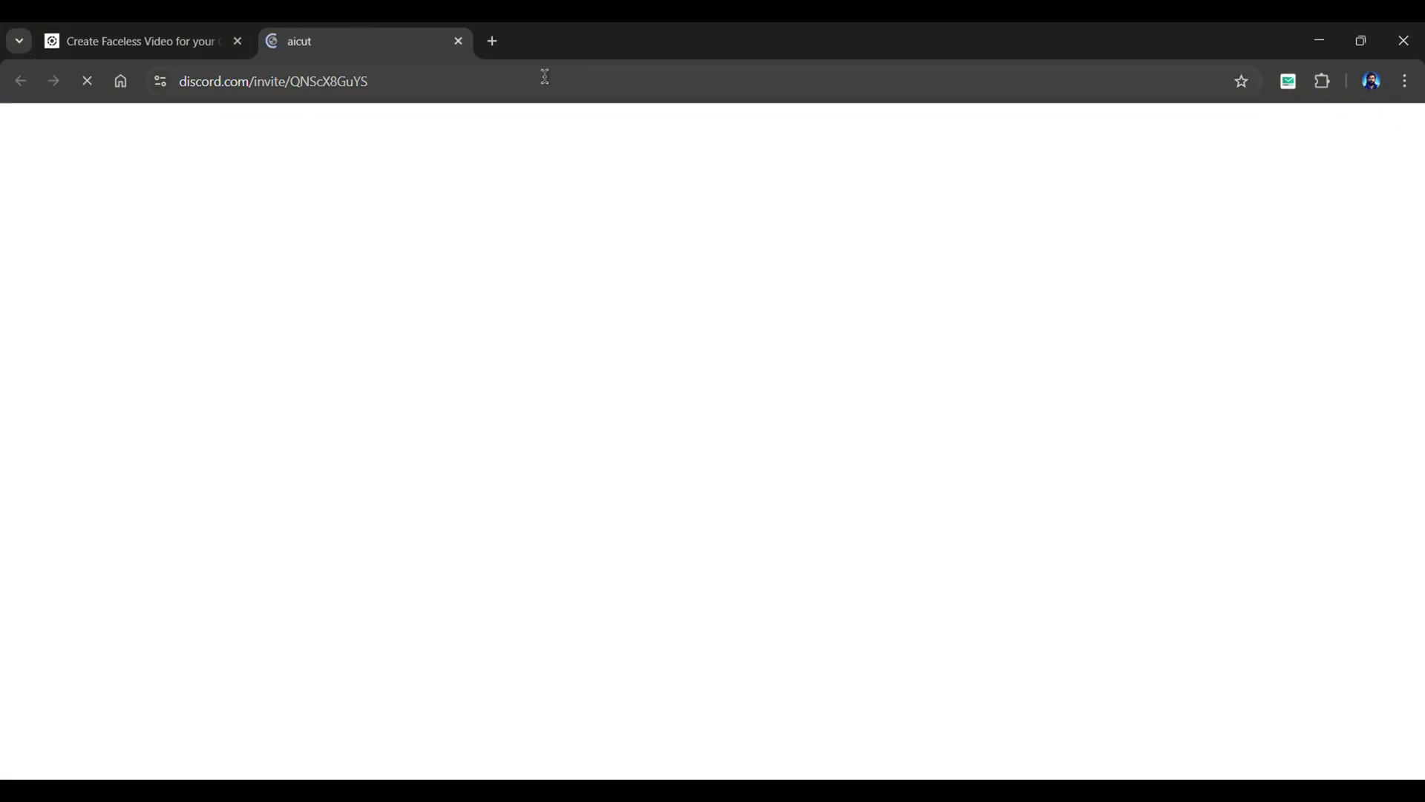
pyautogui.click(184, 567)
pyautogui.write('/freetoken')
pyautogui.press('Return')
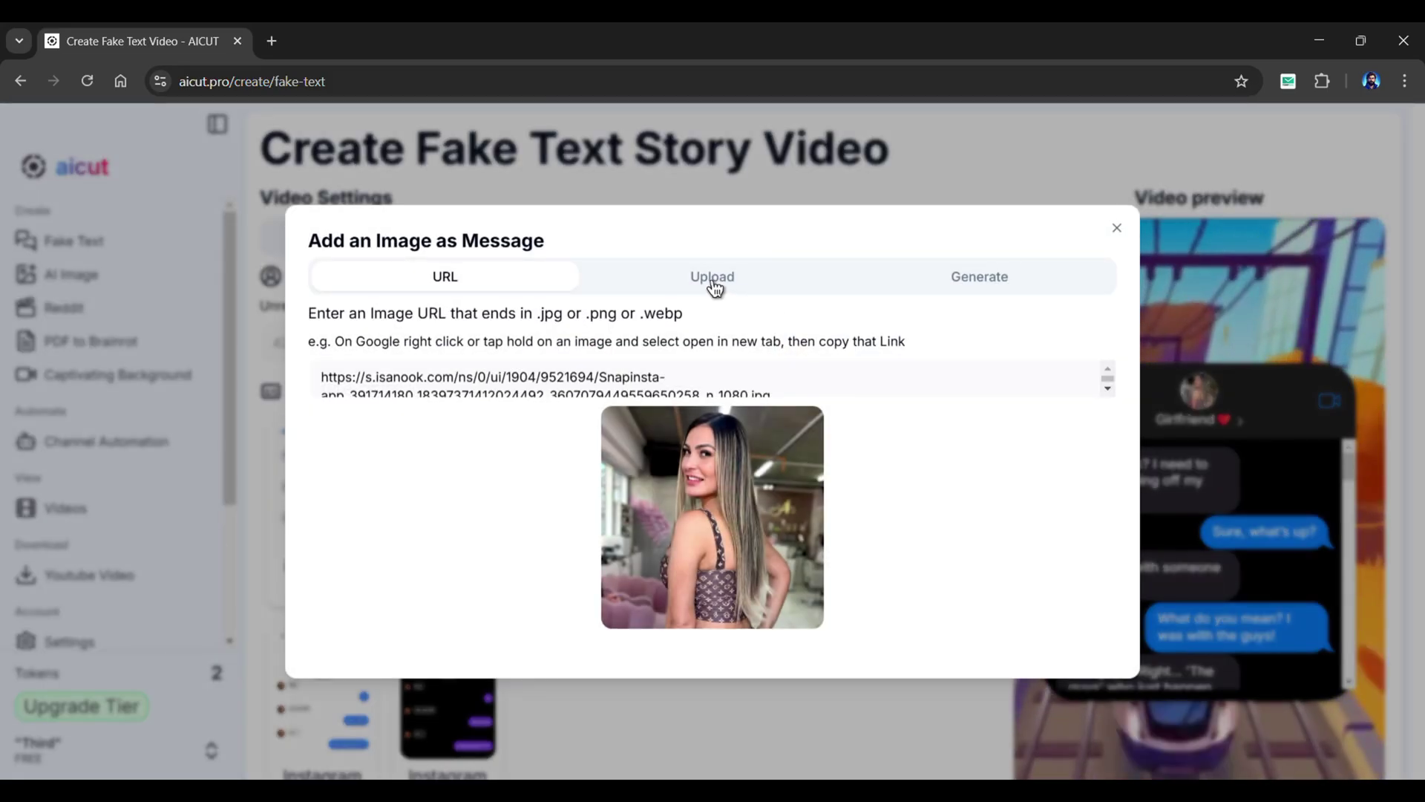
# Try the avatar Upload and Generate tabs, then view Yearly prices on the billing page.
pyautogui.click(713, 276)
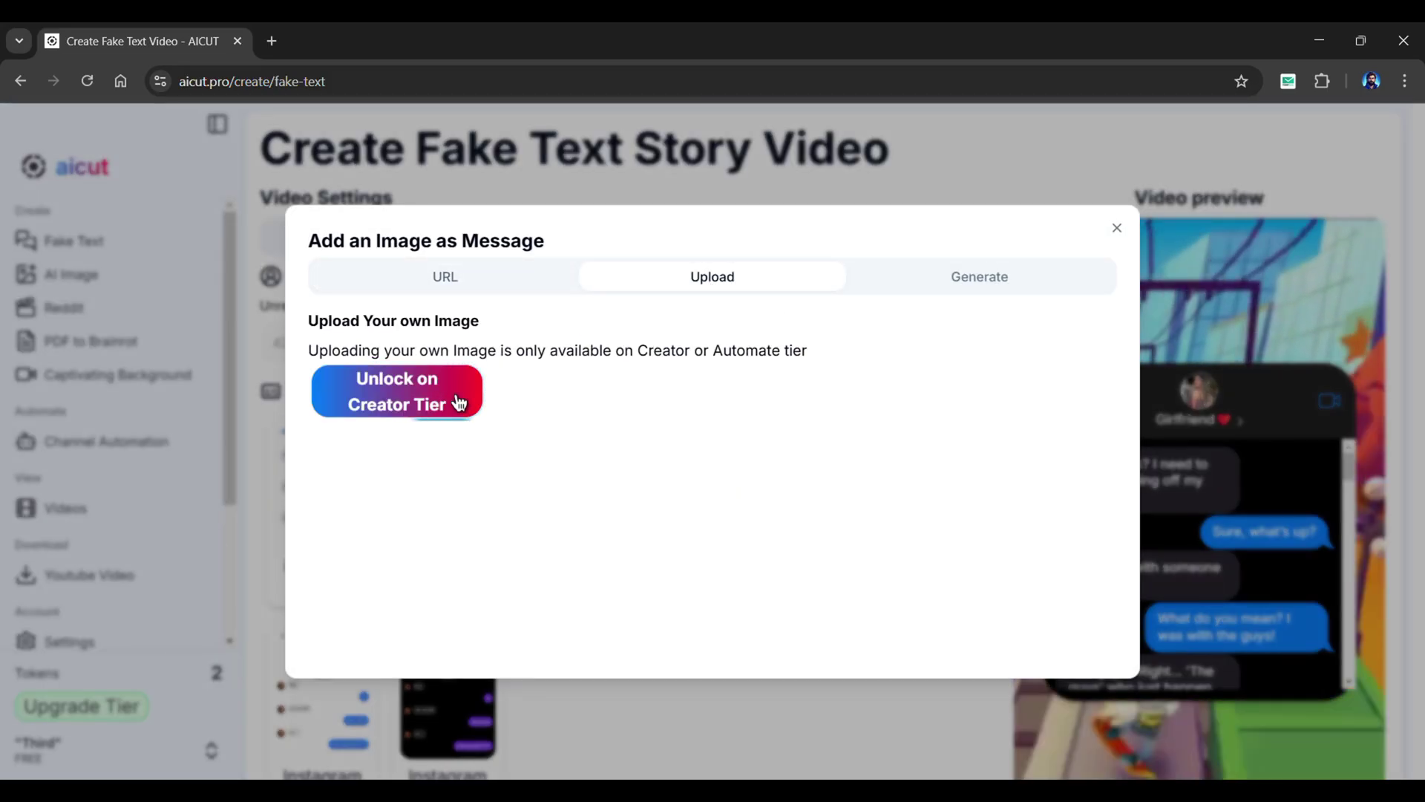
pyautogui.click(954, 288)
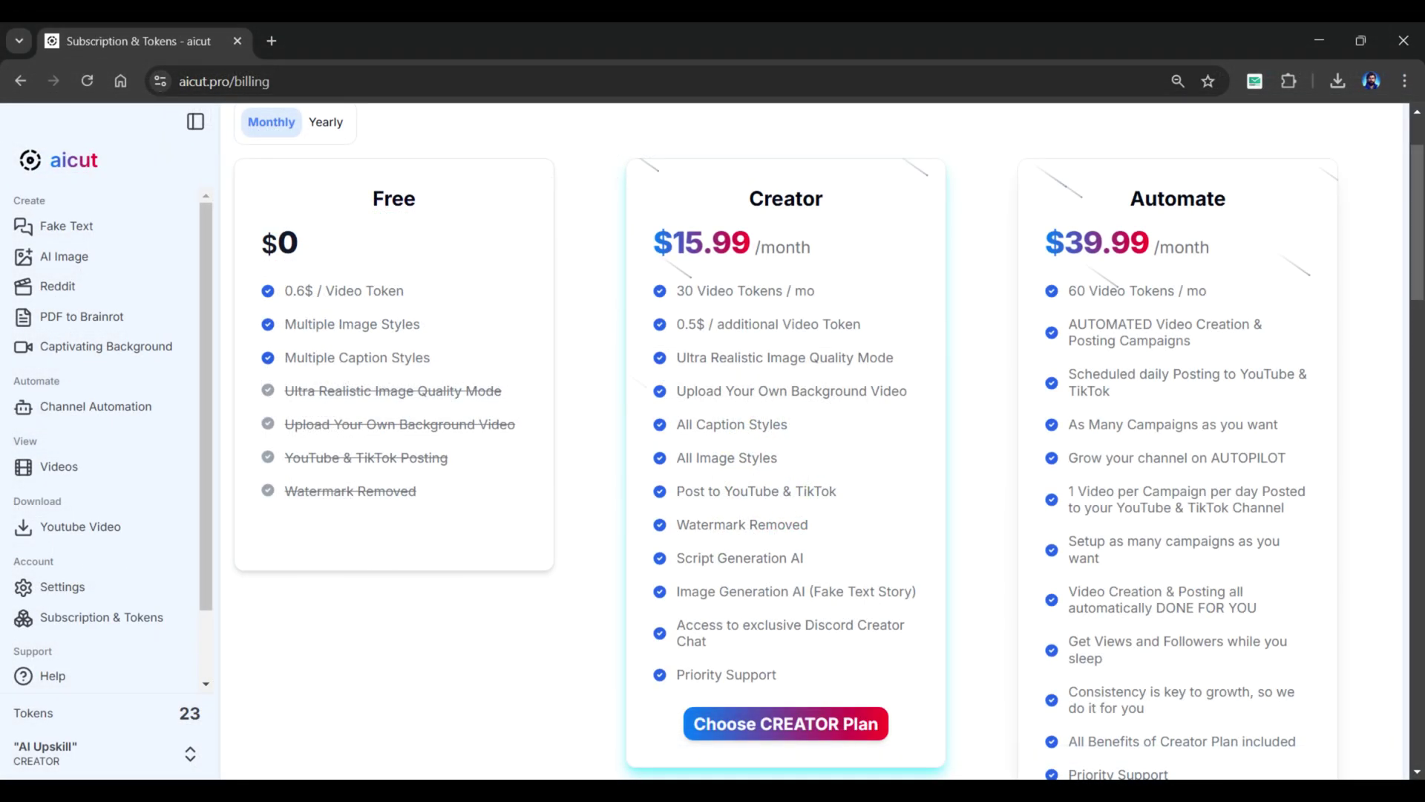
pyautogui.click(325, 121)
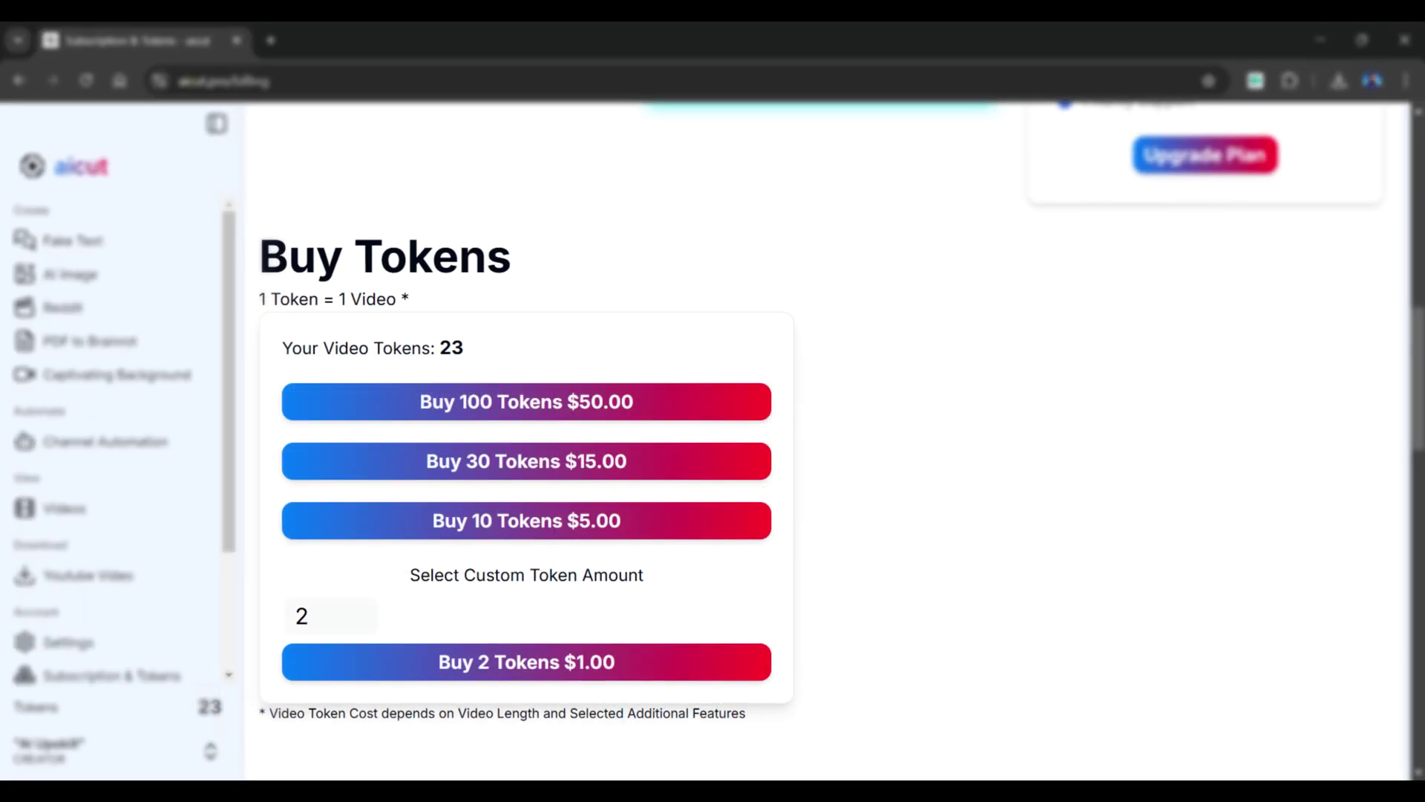